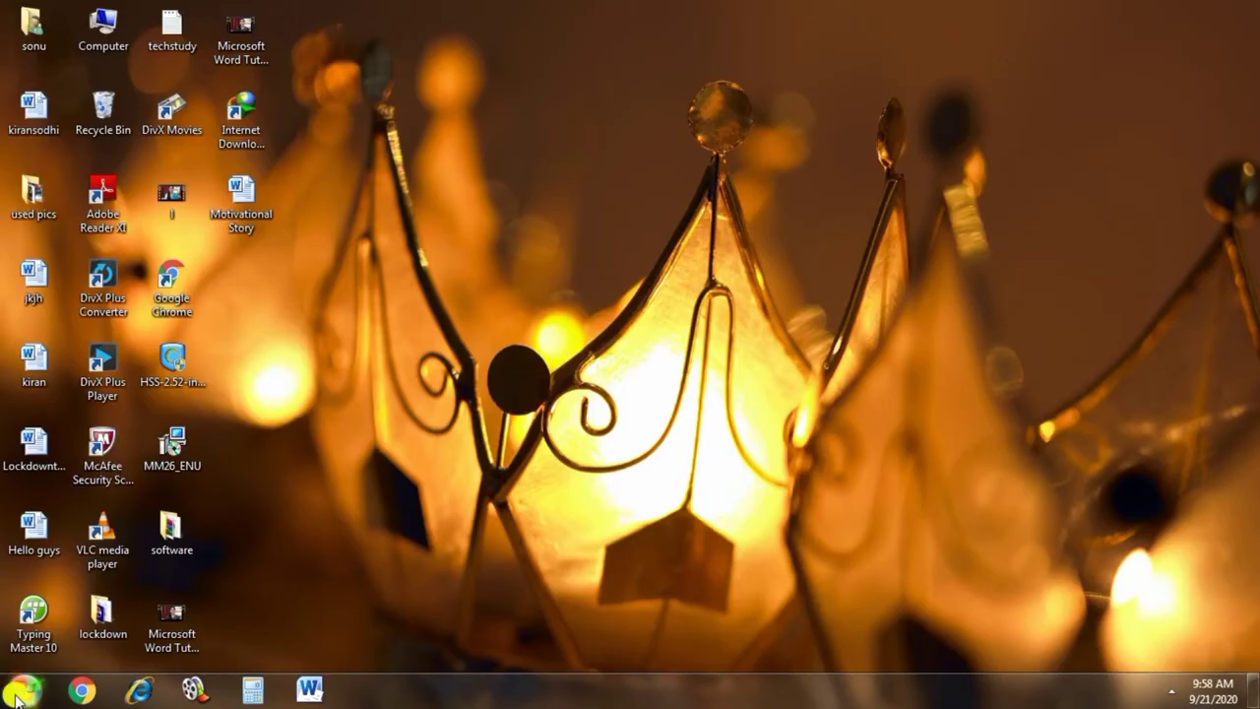
# - Launch Microsoft Word 2010 from the Start menu's Microsoft Office program group
pyautogui.click(22, 694)
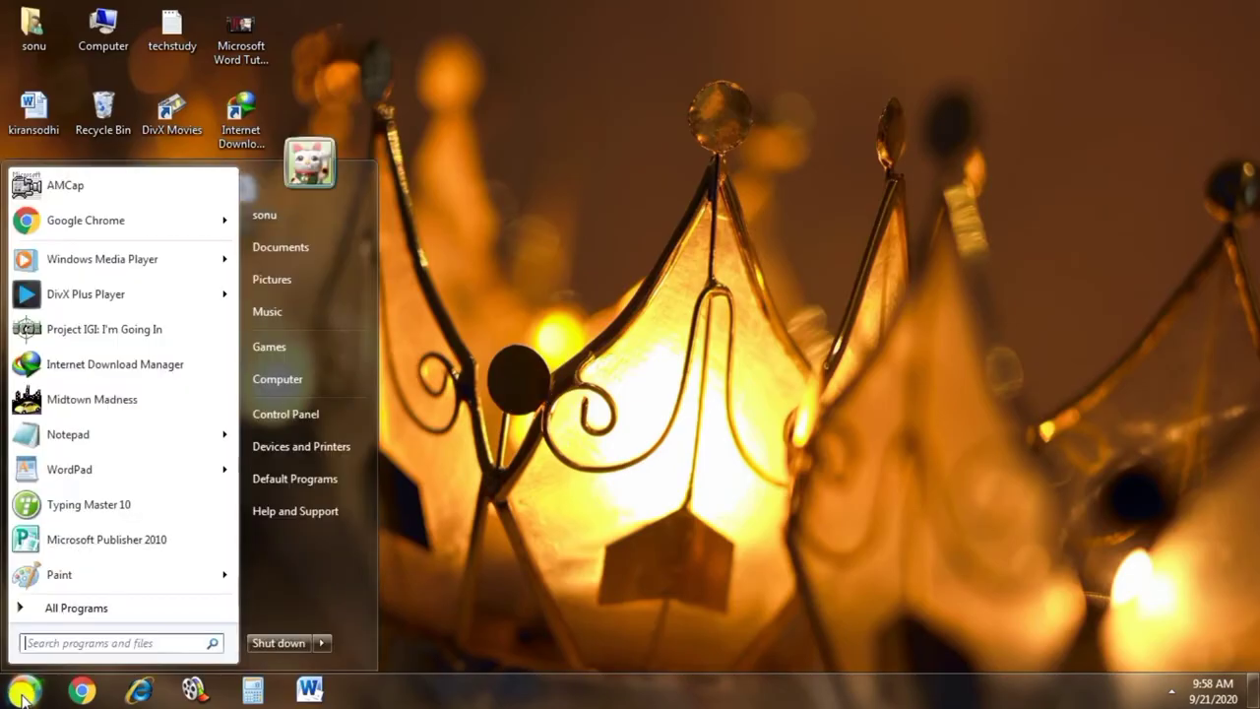
pyautogui.click(84, 608)
pyautogui.scroll(-3, 84, 579)
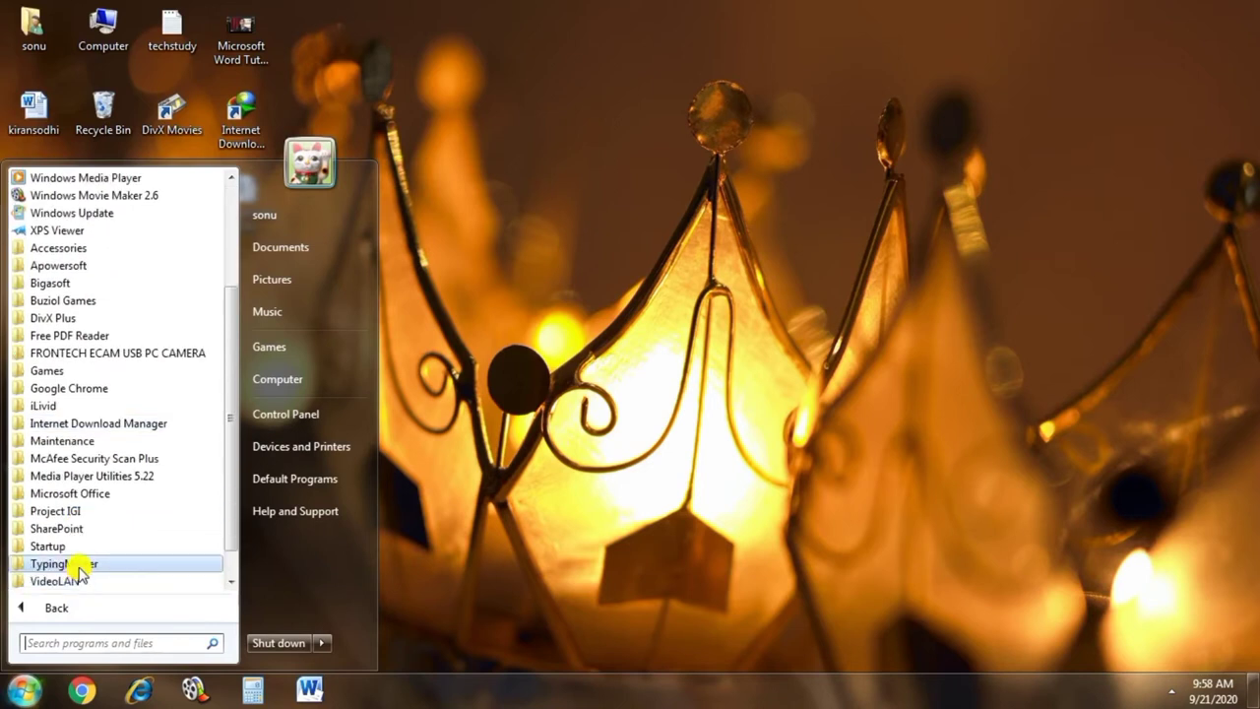
pyautogui.click(117, 496)
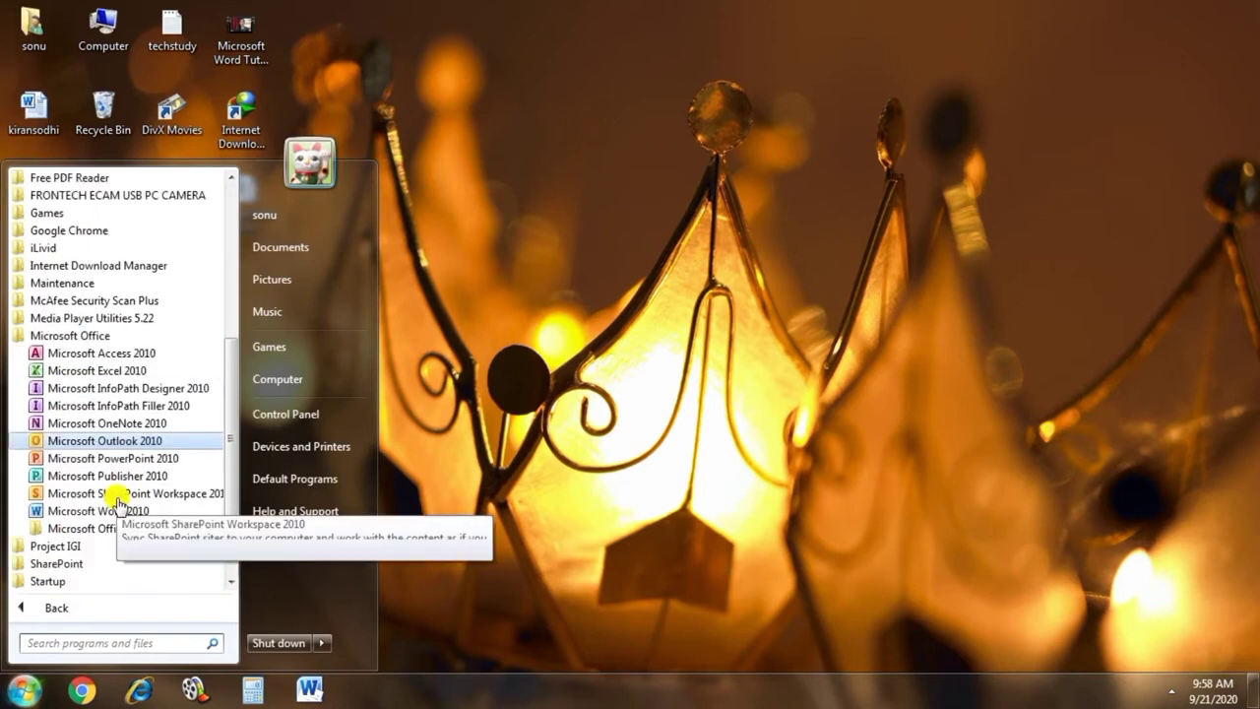
pyautogui.click(120, 440)
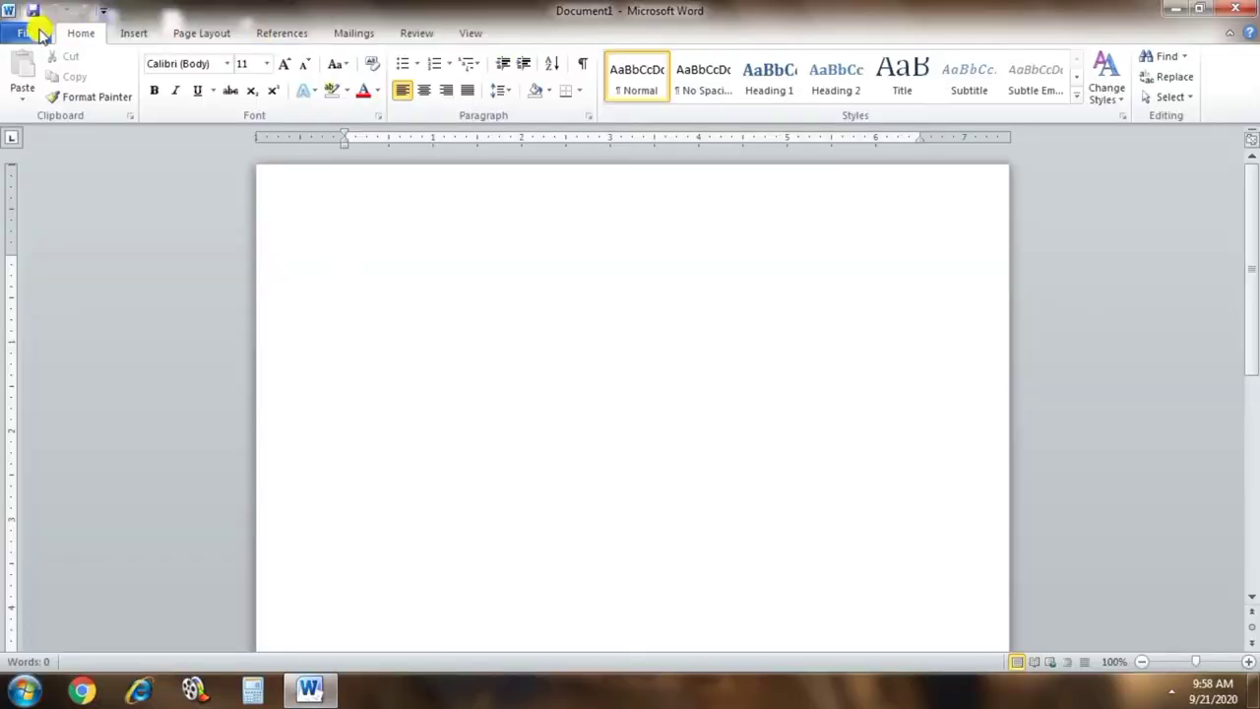
# - Open the kiransodhi document saved on the Desktop
pyautogui.click(41, 36)
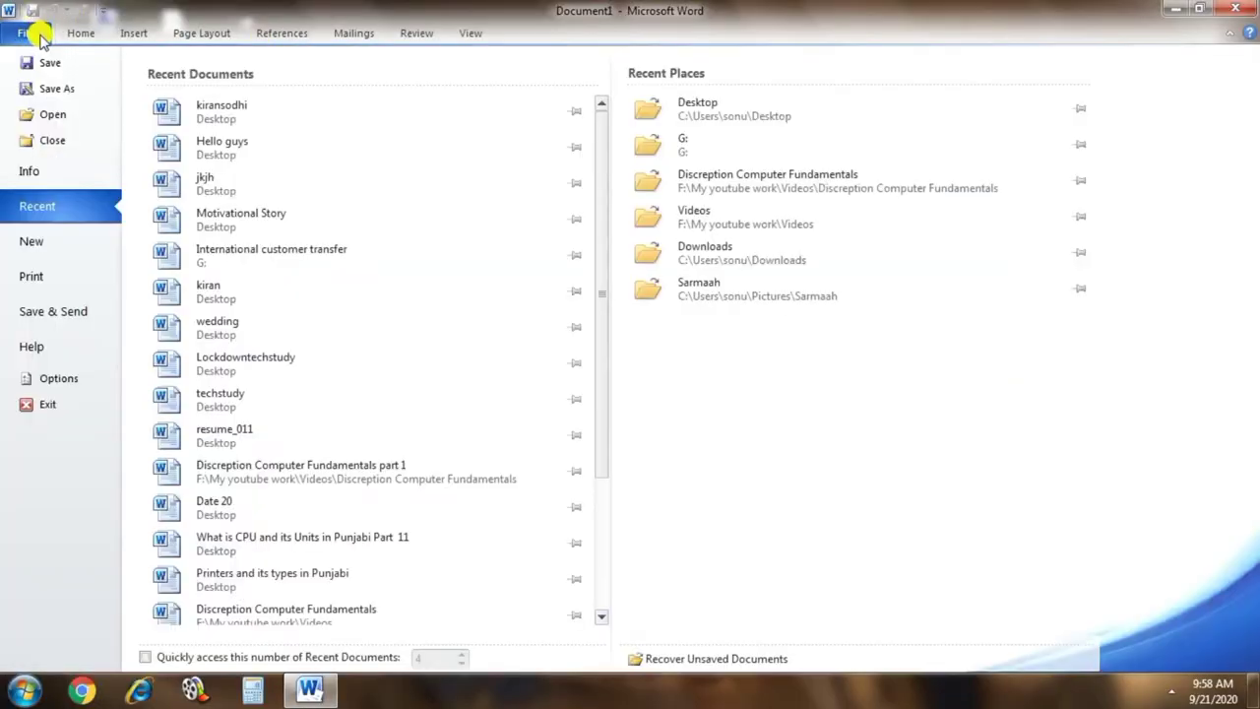
pyautogui.click(77, 118)
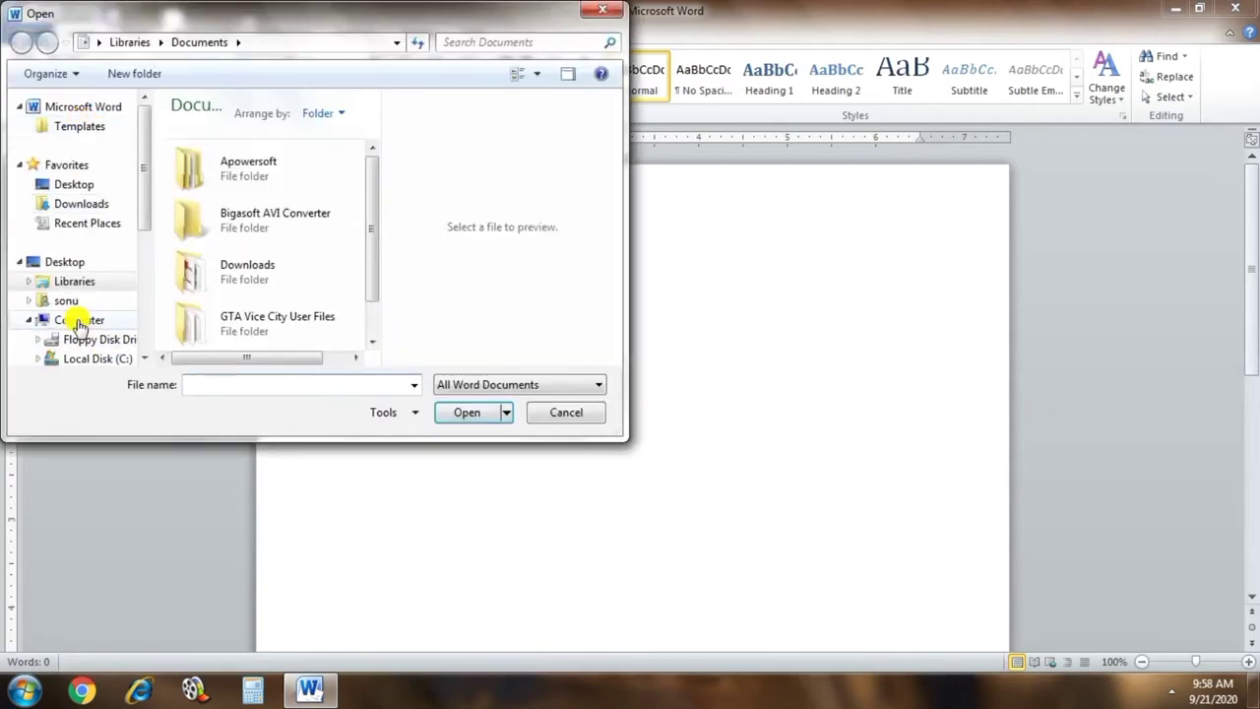
pyautogui.click(79, 184)
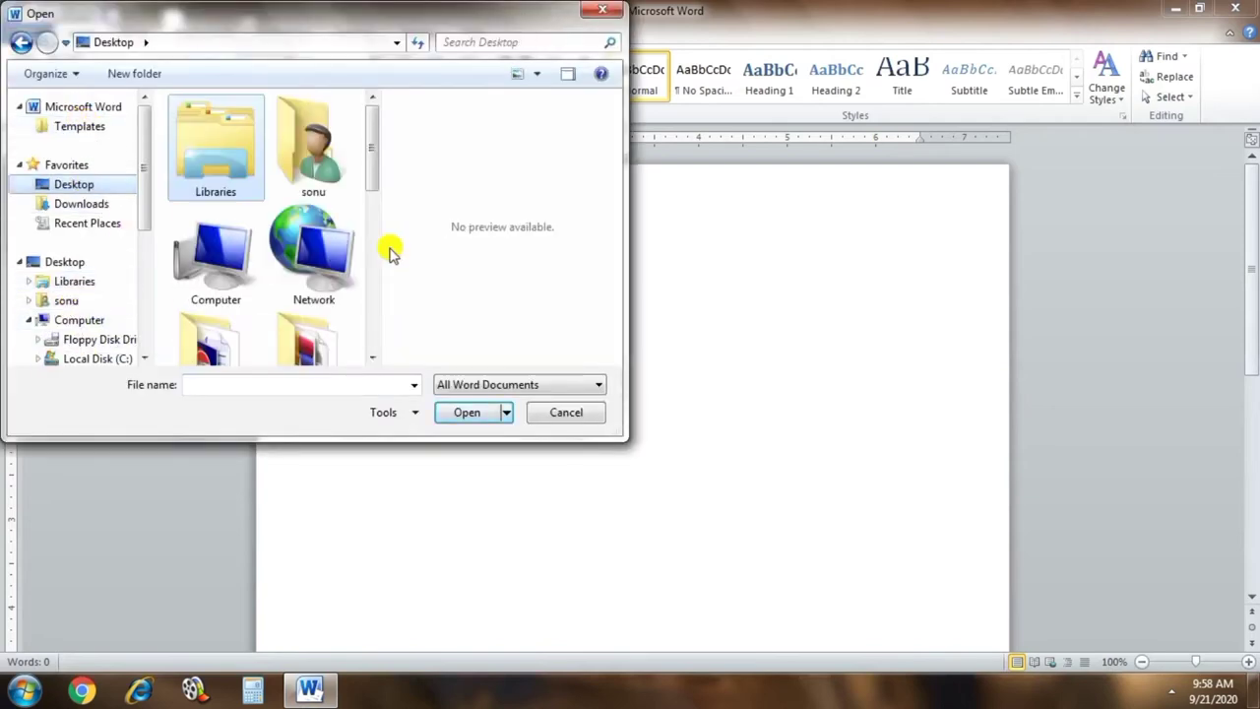
pyautogui.moveTo(374, 169); pyautogui.dragTo(366, 351)
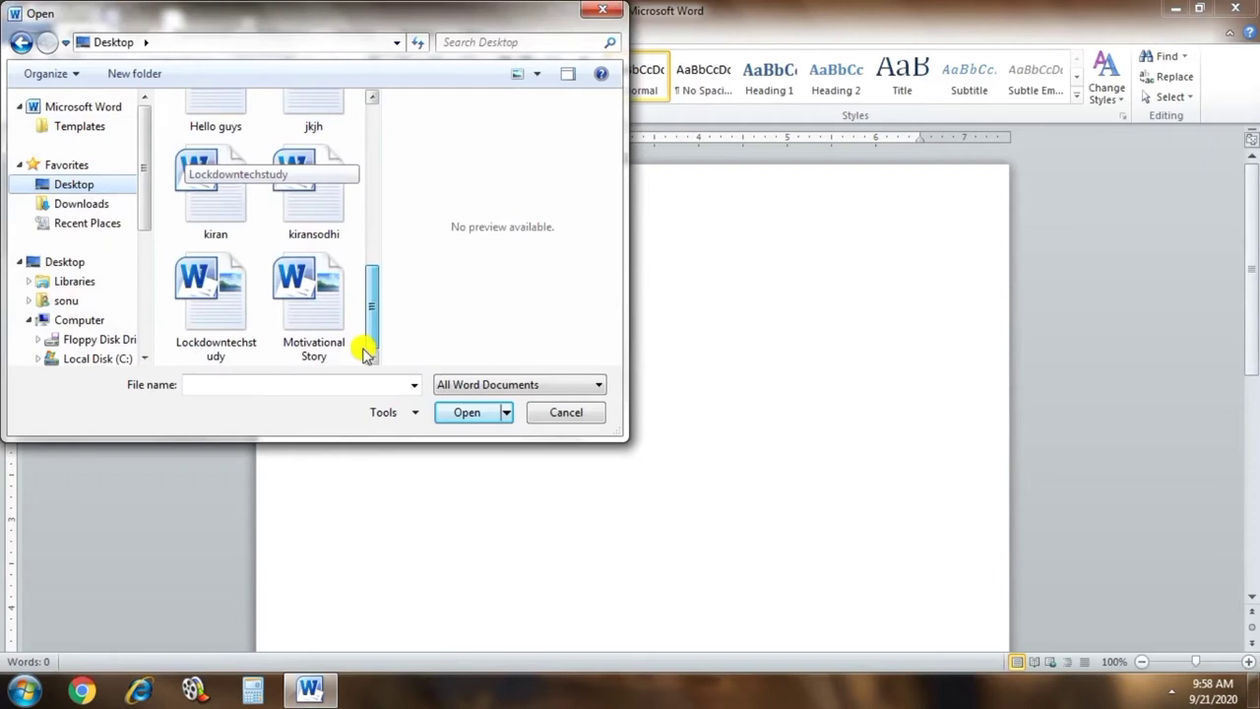
pyautogui.click(290, 197)
pyautogui.click(469, 414)
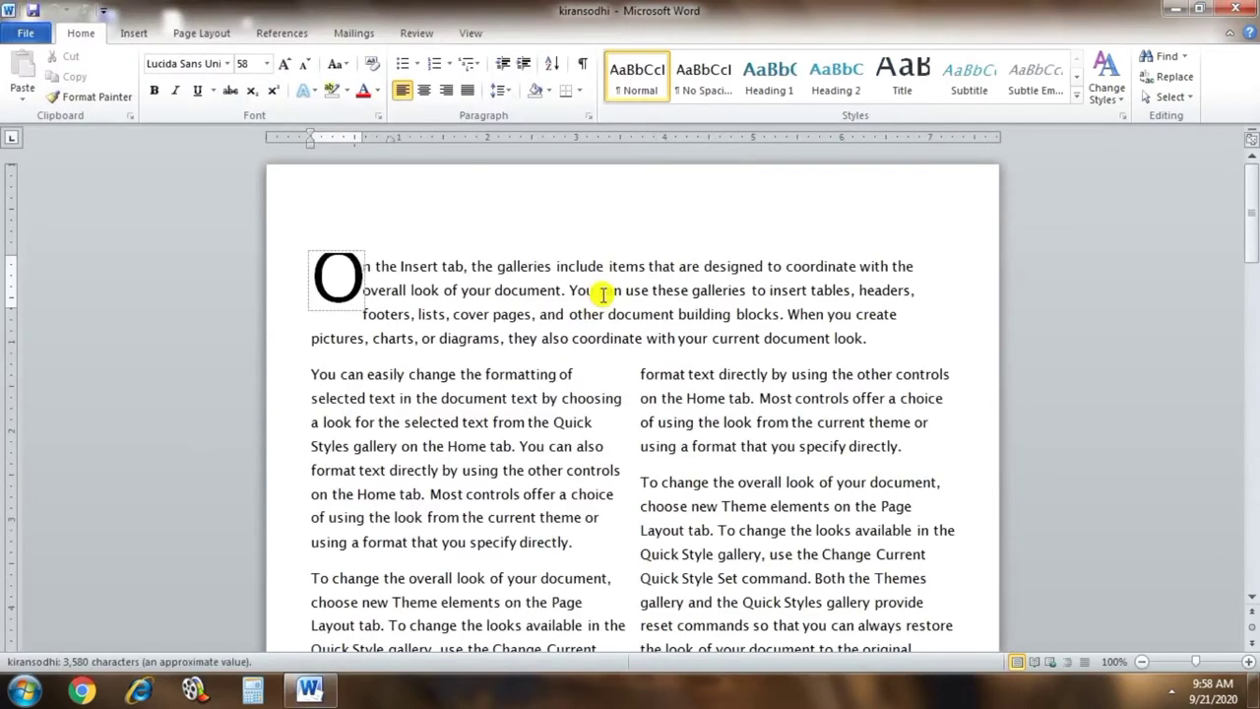
pyautogui.scroll(-5, 617, 298)
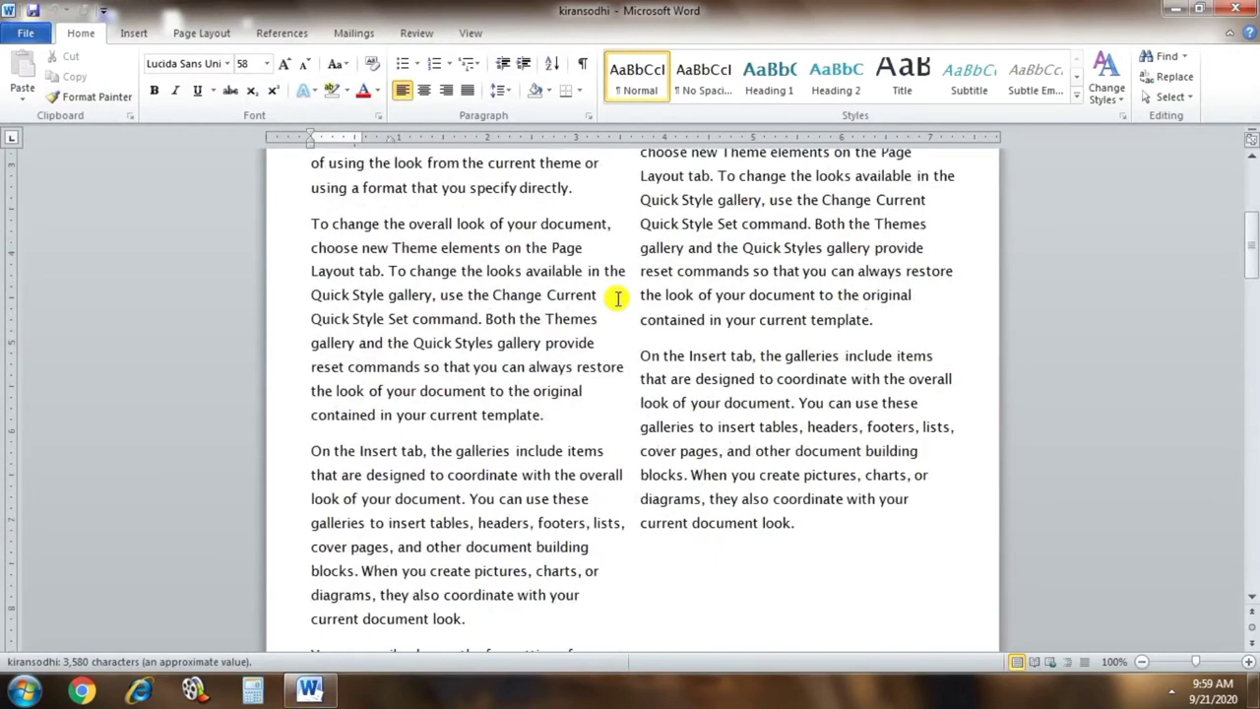
pyautogui.scroll(5, 613, 294)
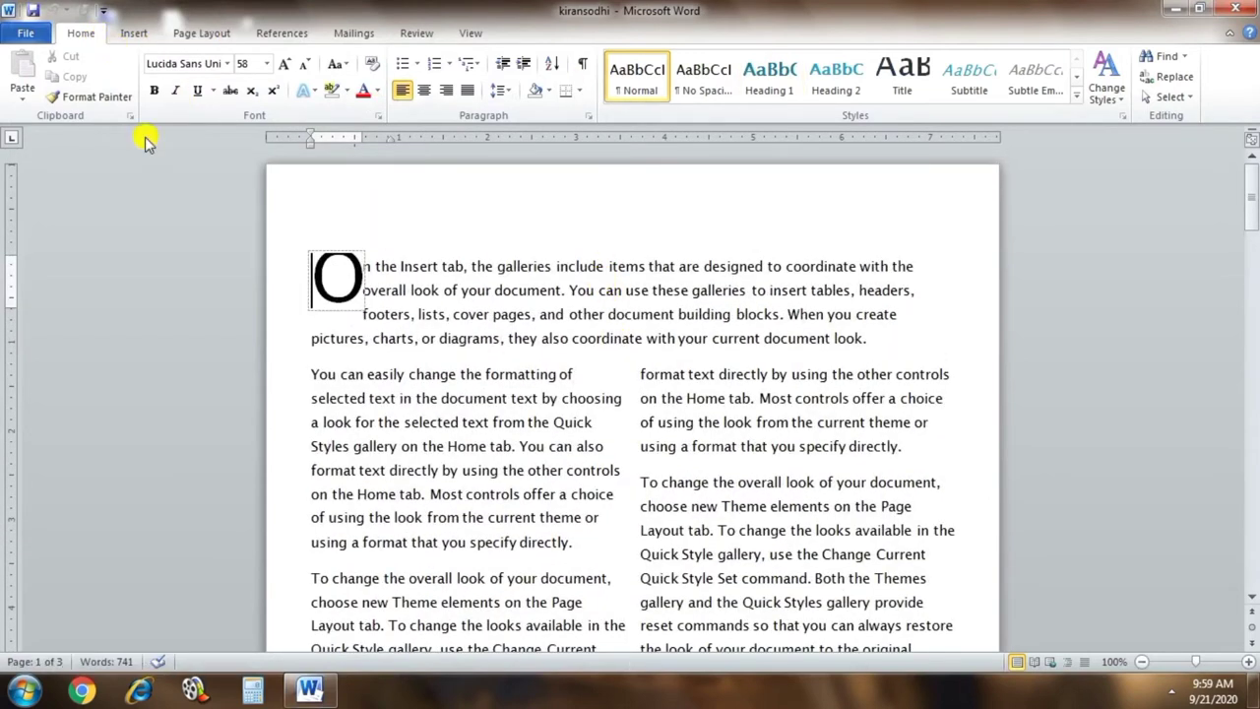
pyautogui.click(129, 45)
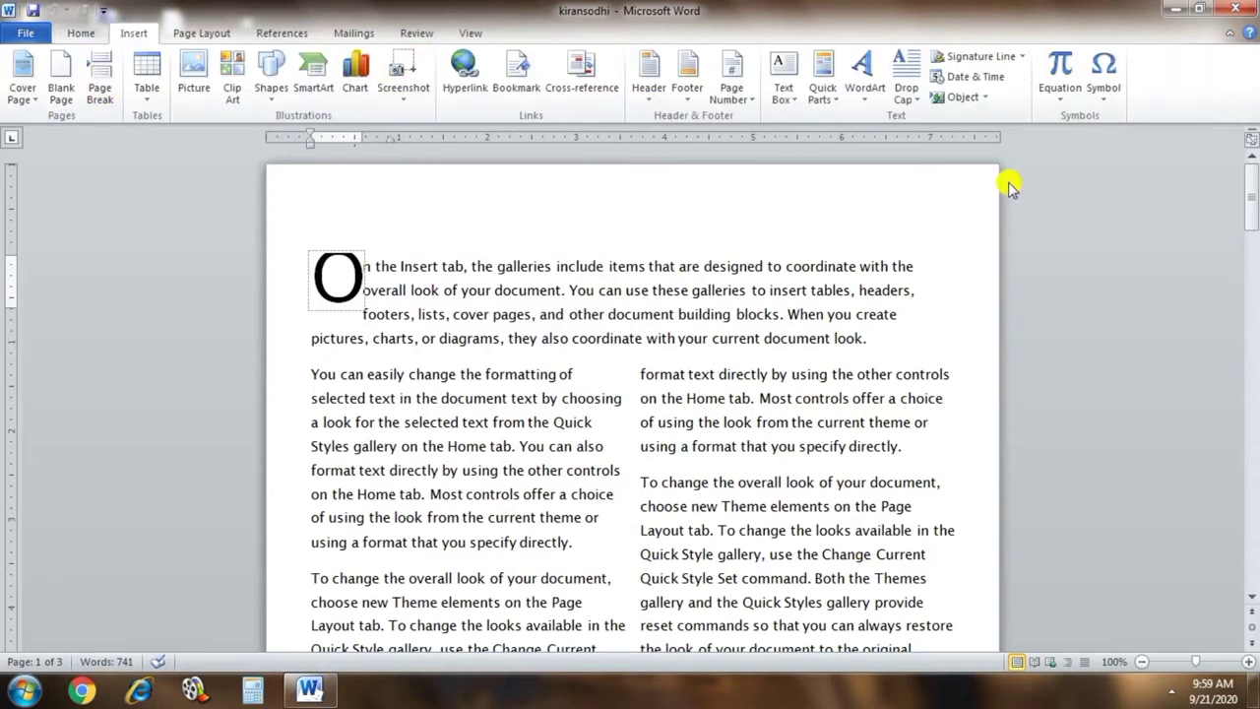
pyautogui.click(175, 33)
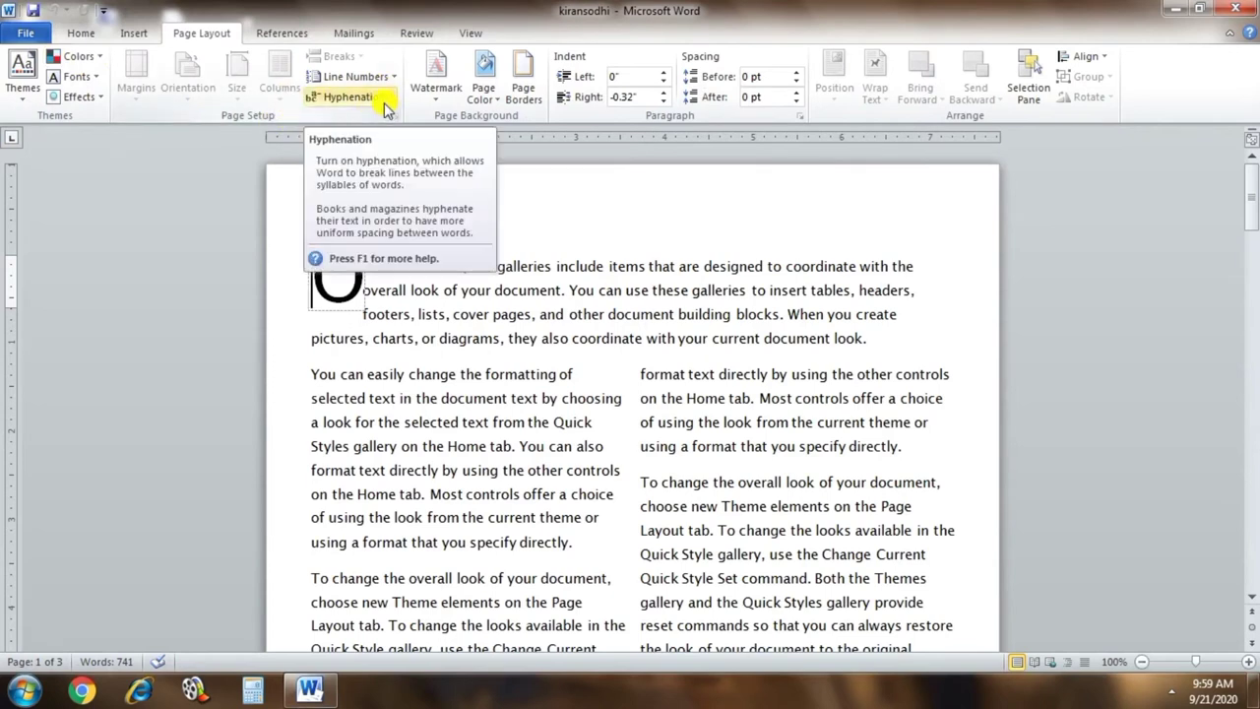
# - Apply the diagonal CONFIDENTIAL 1 watermark behind the two-column body text
pyautogui.click(497, 380)
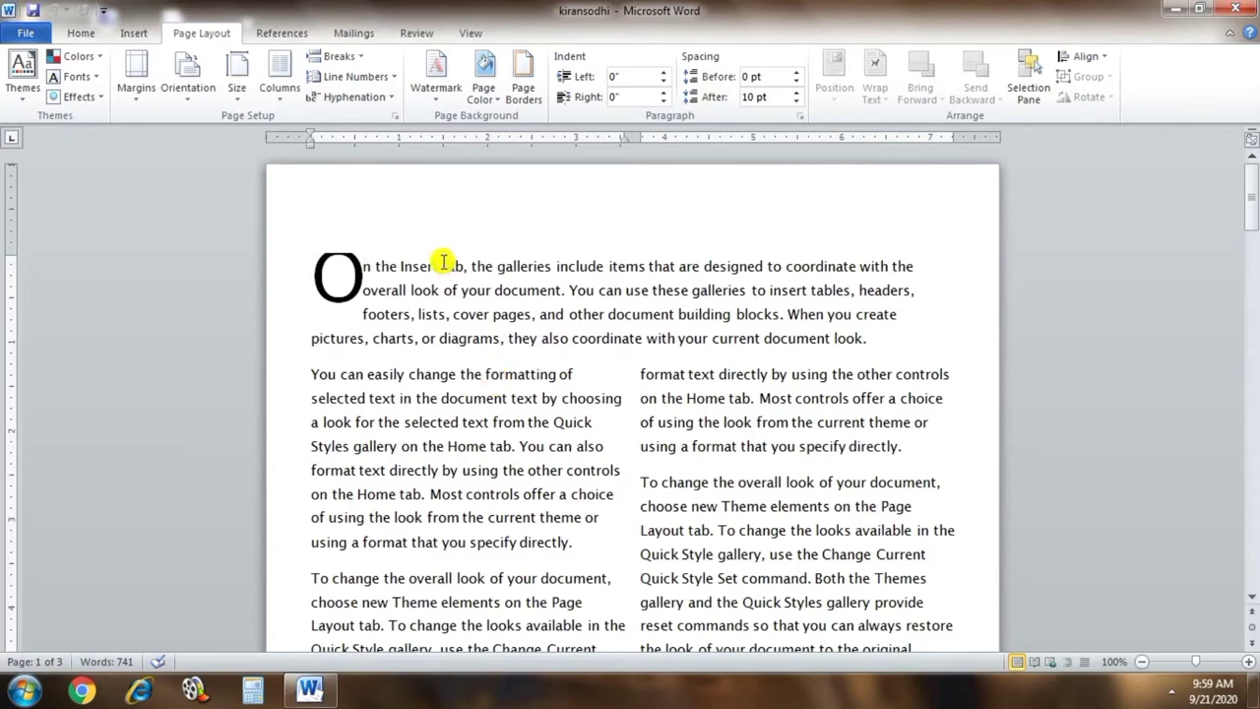
pyautogui.click(449, 92)
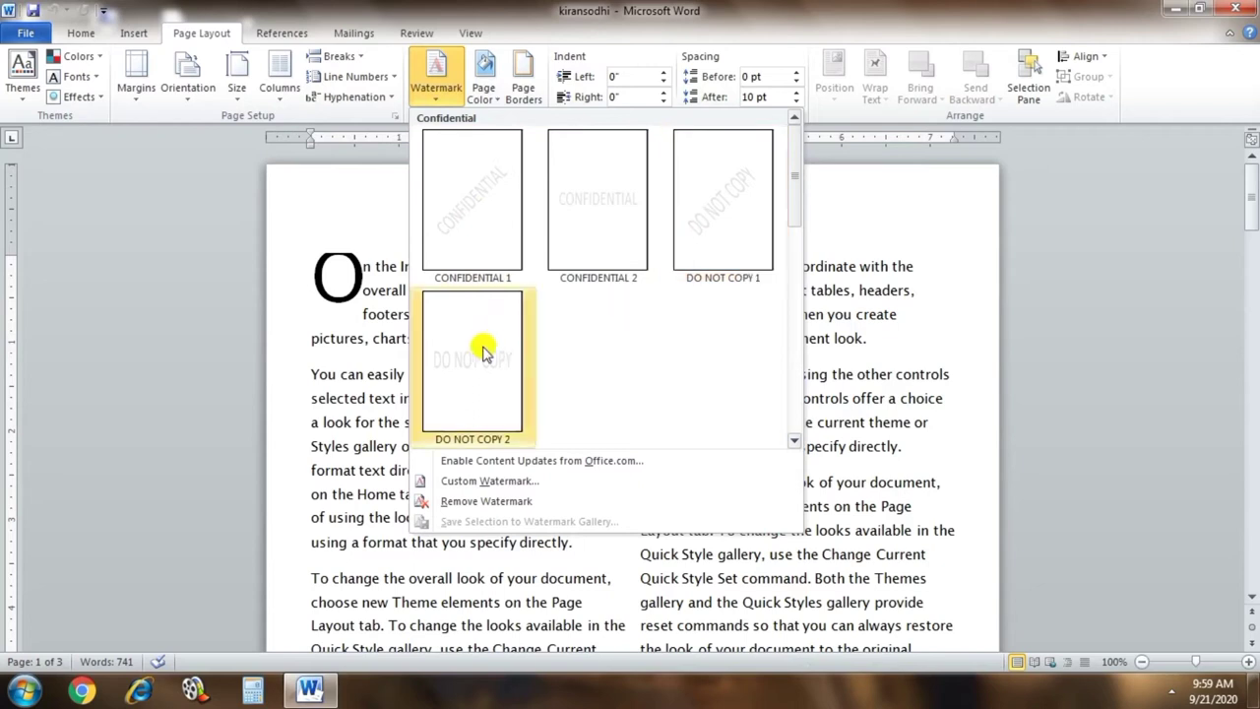
pyautogui.click(469, 235)
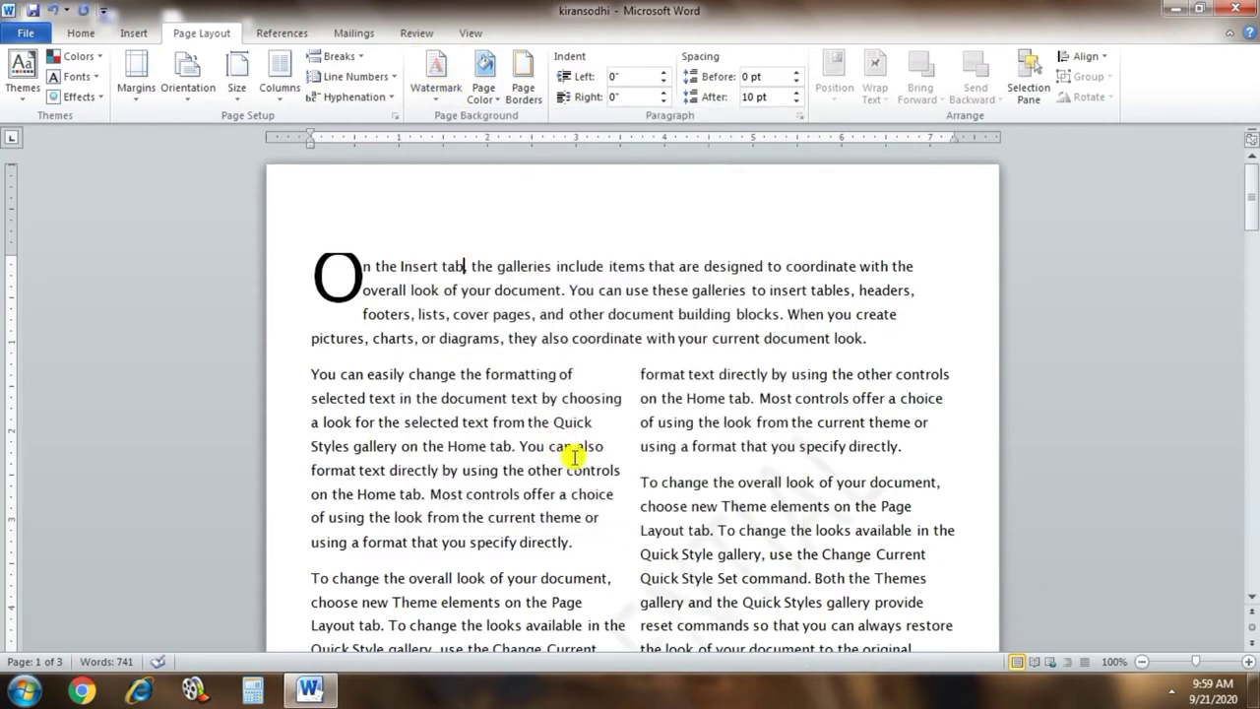
pyautogui.click(436, 91)
pyautogui.click(464, 183)
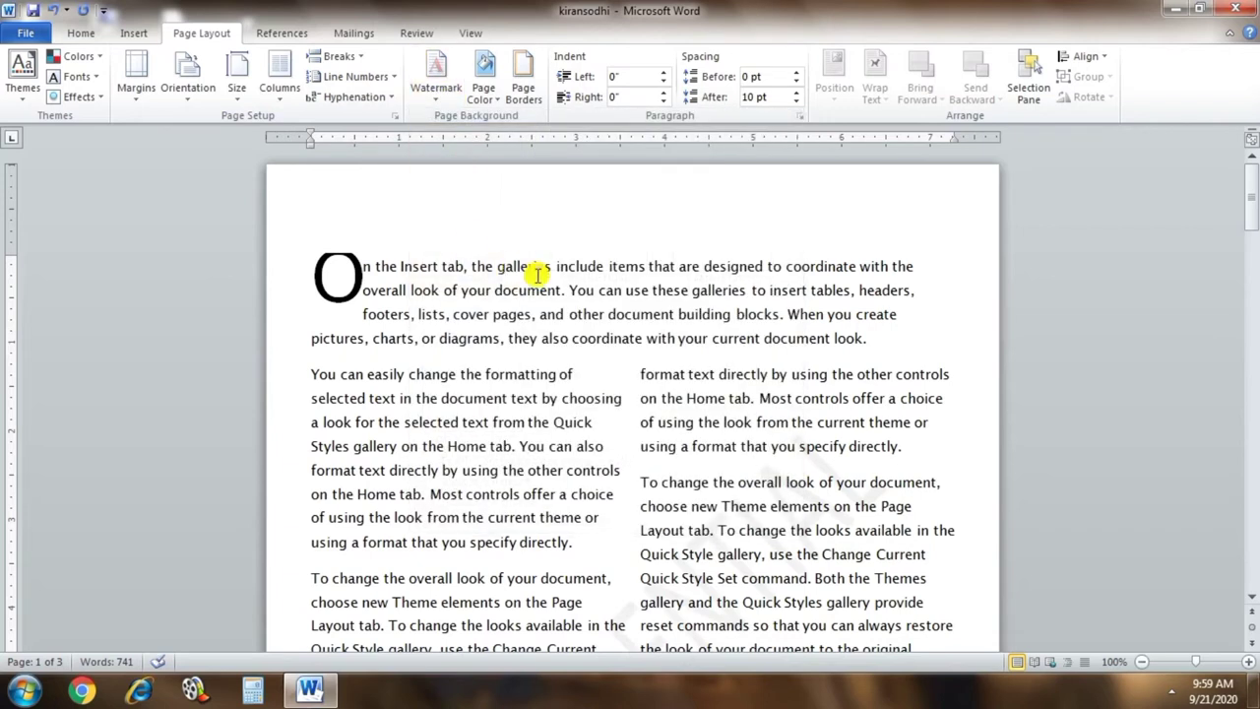
pyautogui.scroll(-3, 562, 275)
pyautogui.scroll(-3, 576, 275)
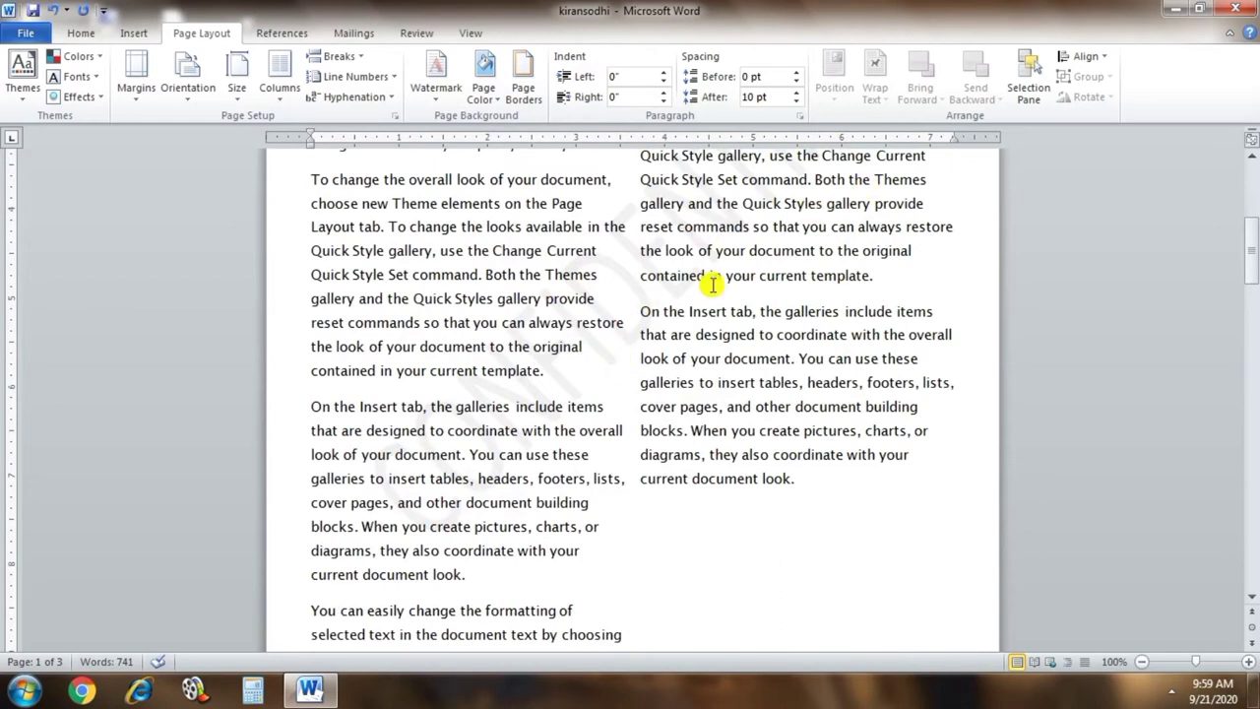
pyautogui.click(433, 76)
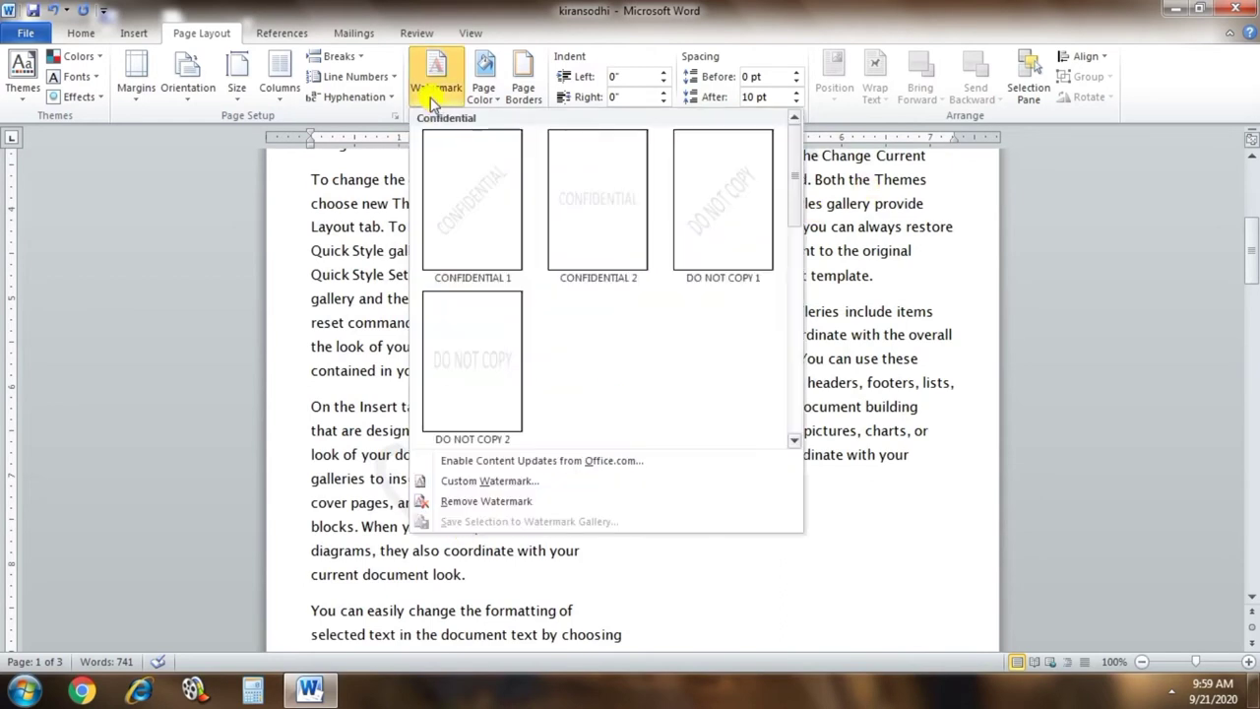
# - Replace CONFIDENTIAL with a dark teal Arial Black text watermark reading 'lockdown tech study'
pyautogui.click(535, 483)
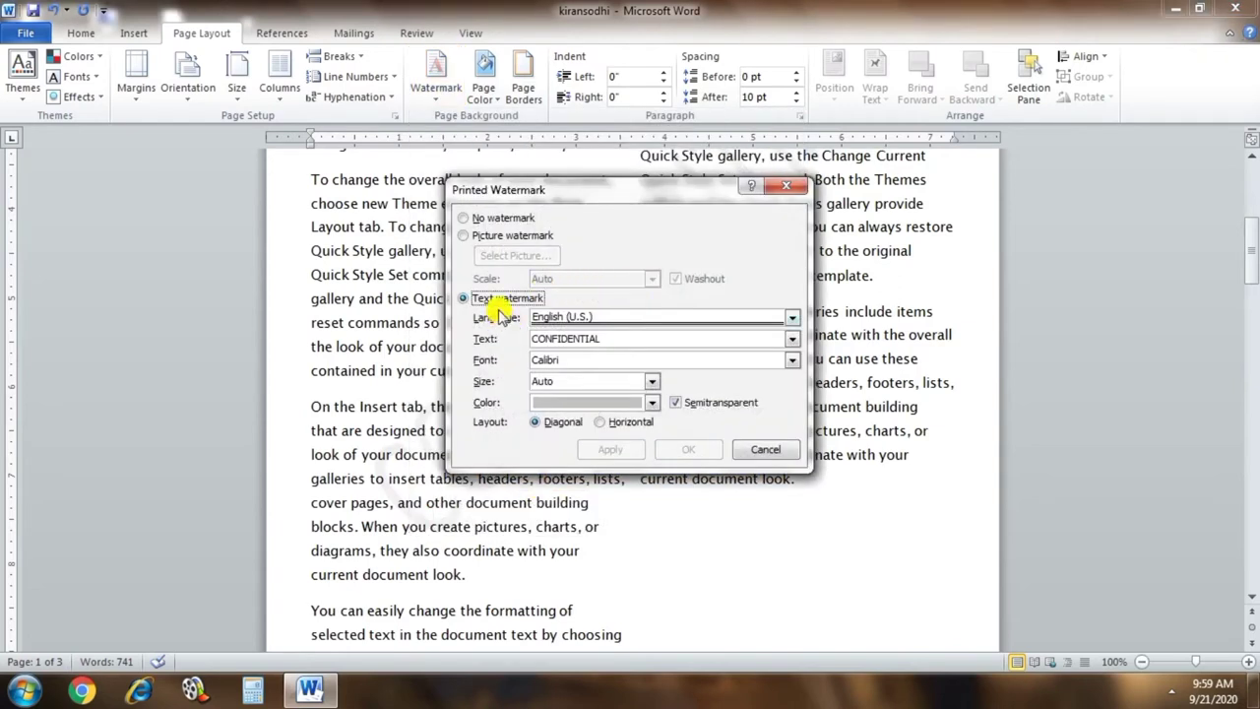
pyautogui.moveTo(611, 340); pyautogui.dragTo(532, 342)
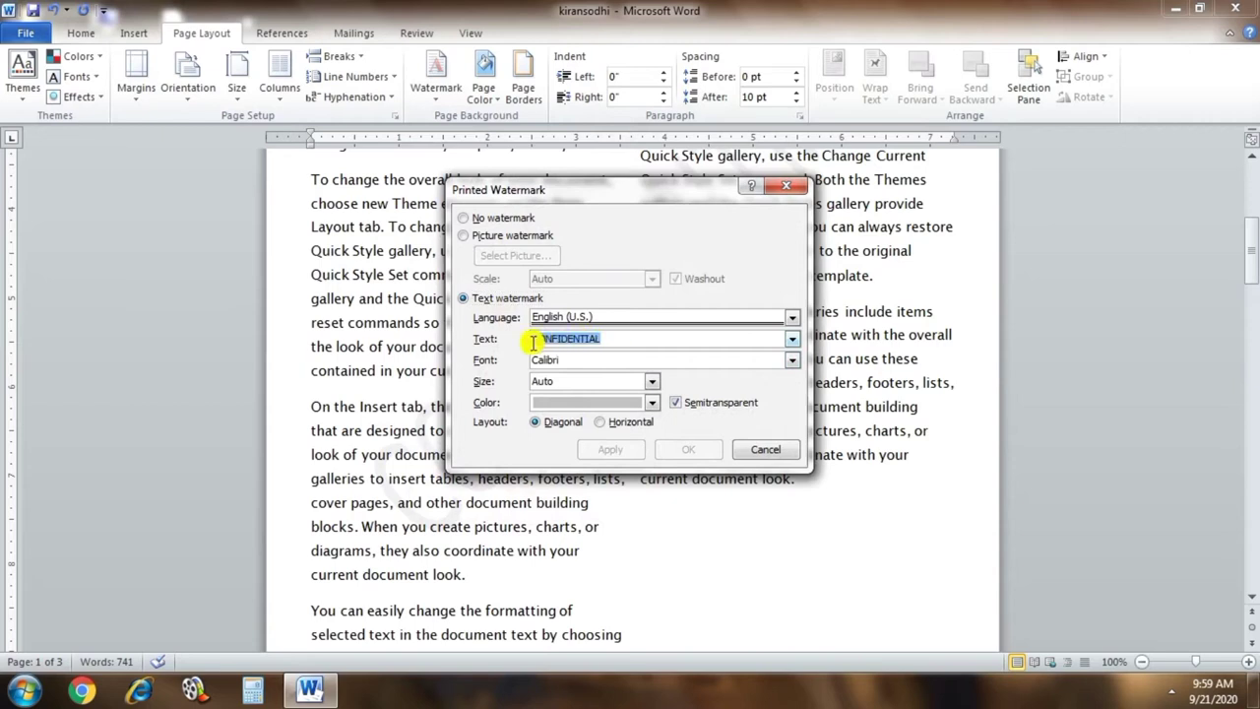
pyautogui.write('lockdown tech study')
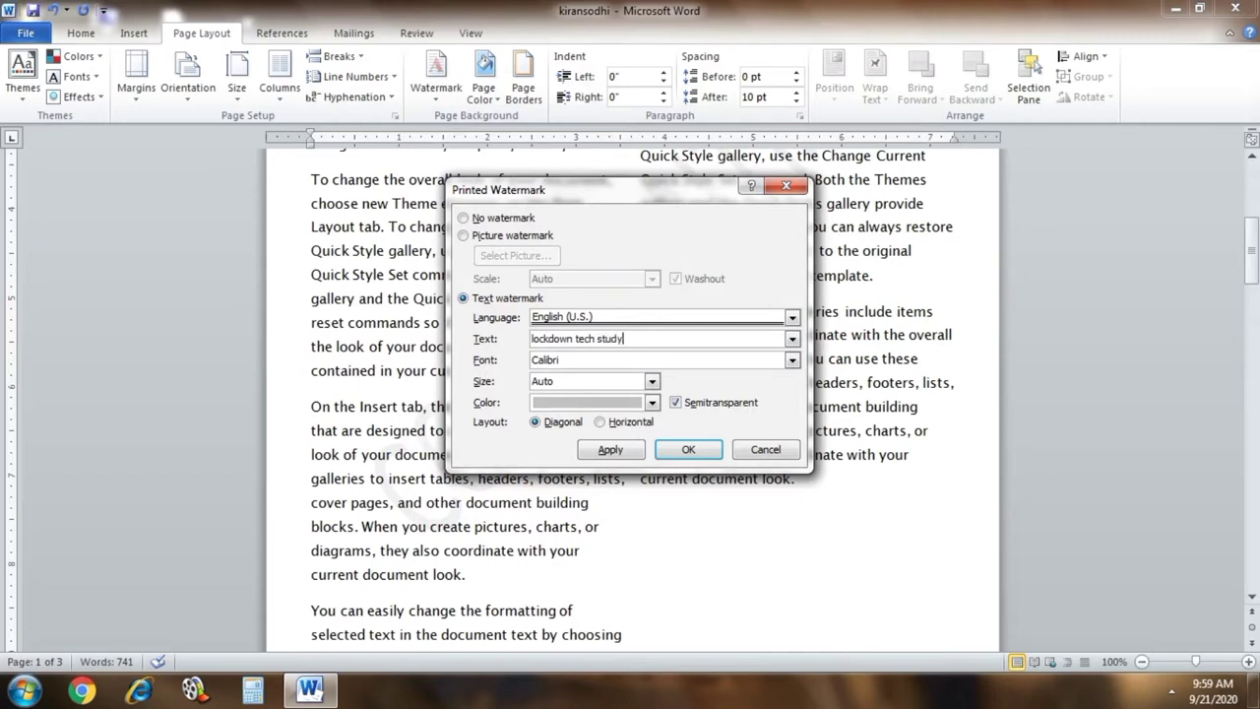
pyautogui.click(650, 403)
pyautogui.click(603, 524)
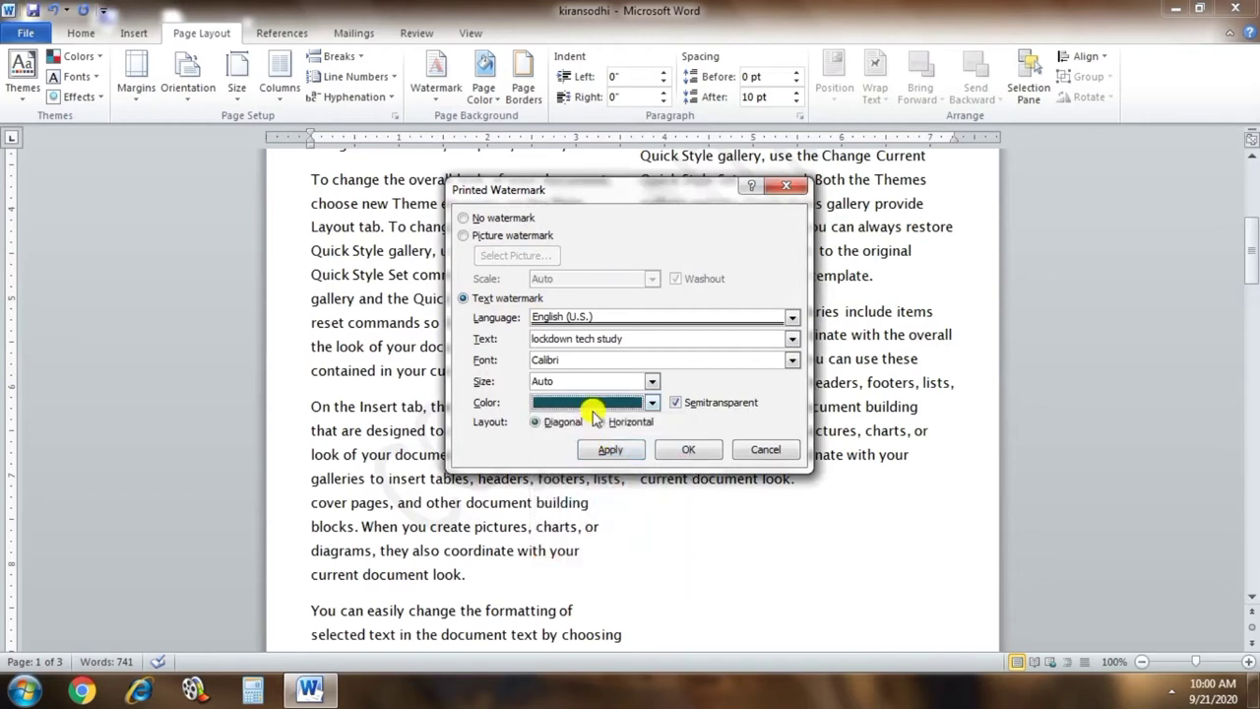
pyautogui.click(792, 360)
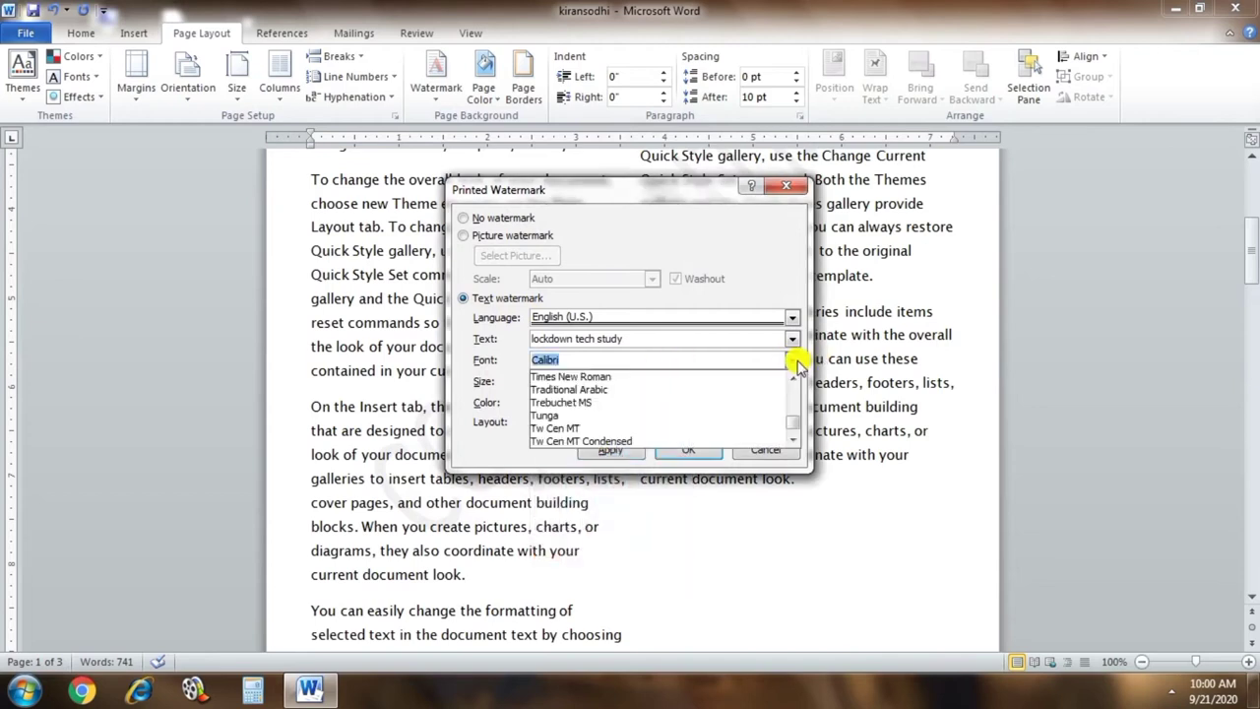
pyautogui.write('a')
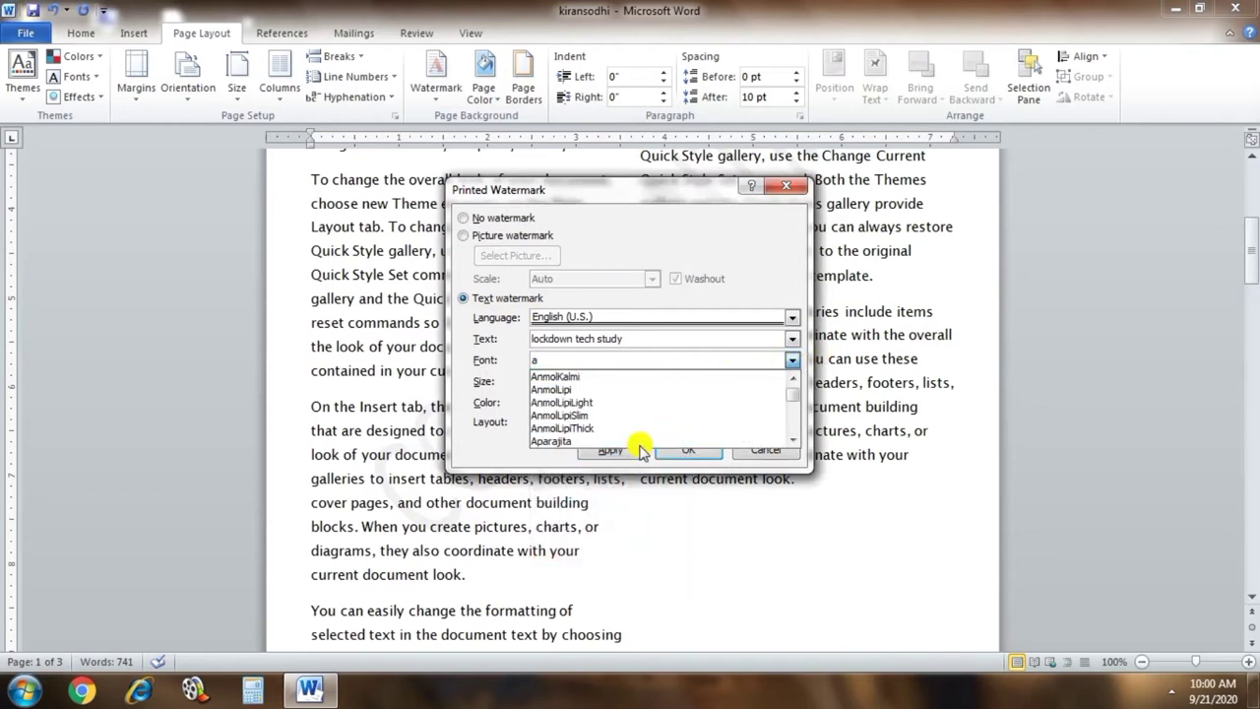
pyautogui.click(560, 442)
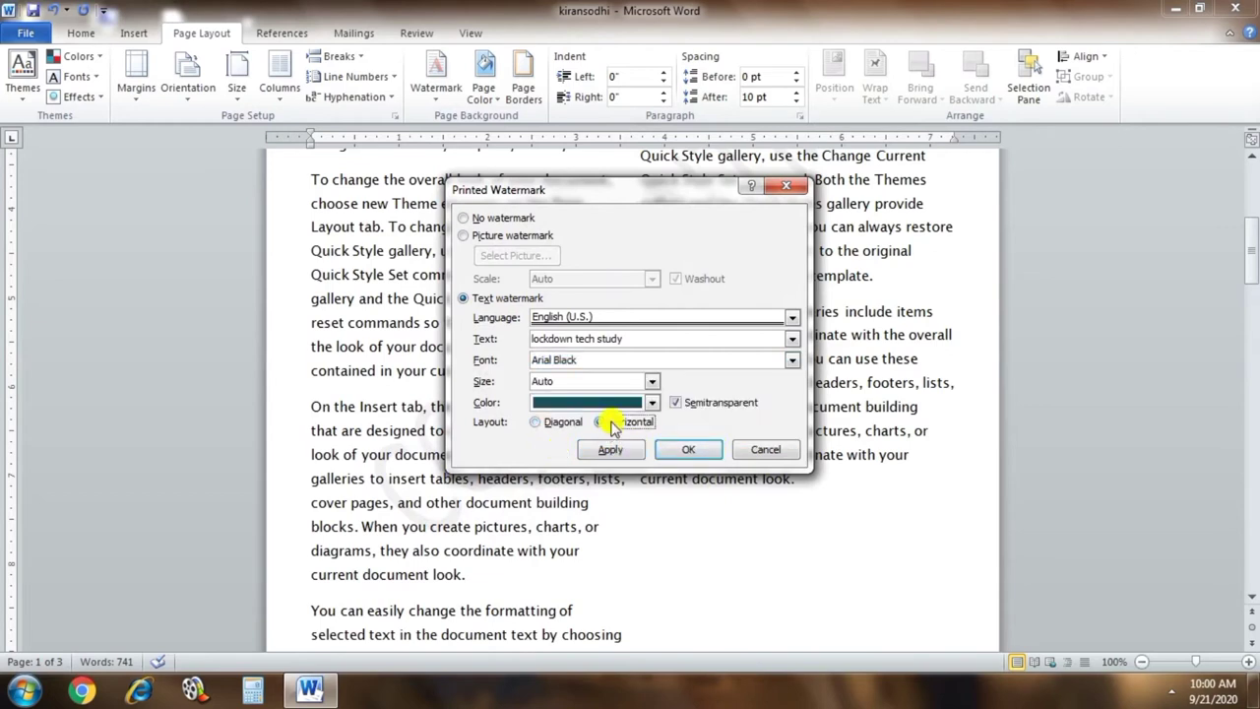
pyautogui.click(679, 451)
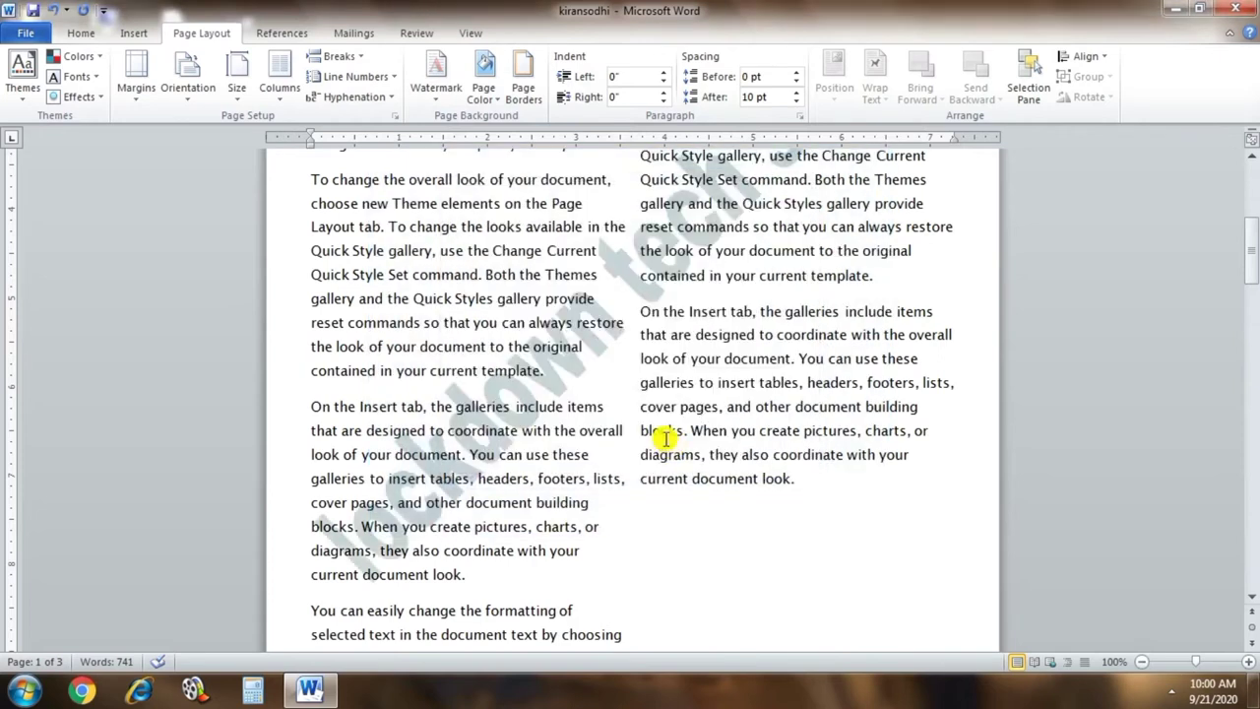
# - Scroll through the pages to review the new watermark, then undo the last change
pyautogui.scroll(5, 713, 335)
pyautogui.scroll(-8, 710, 337)
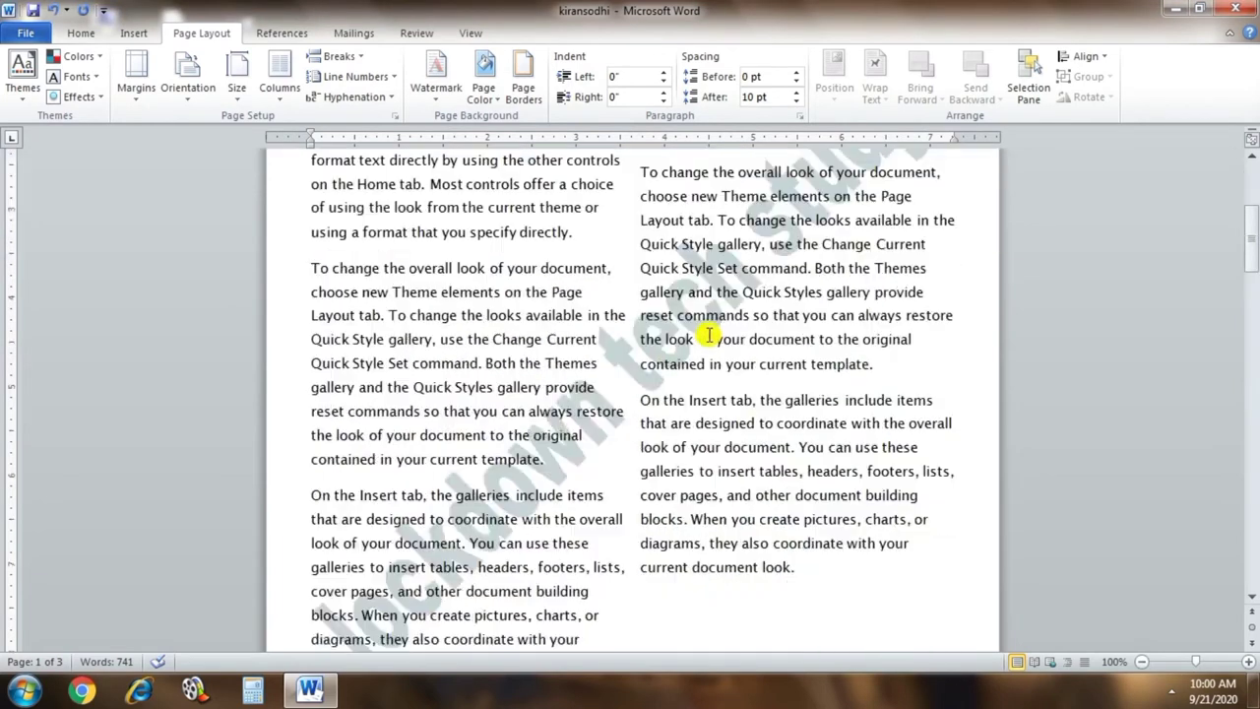
pyautogui.scroll(-5, 704, 331)
pyautogui.scroll(-7, 738, 325)
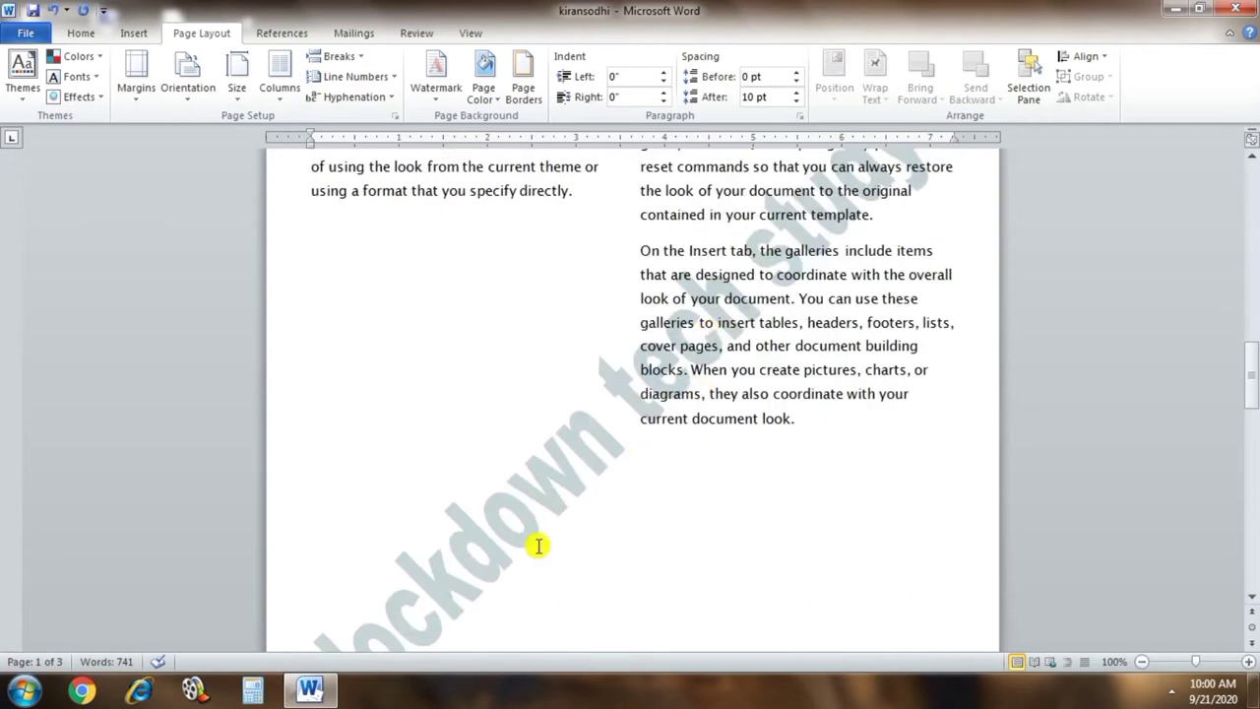
pyautogui.scroll(-4, 503, 438)
pyautogui.scroll(-5, 534, 422)
pyautogui.scroll(-2, 551, 417)
pyautogui.scroll(-5, 557, 413)
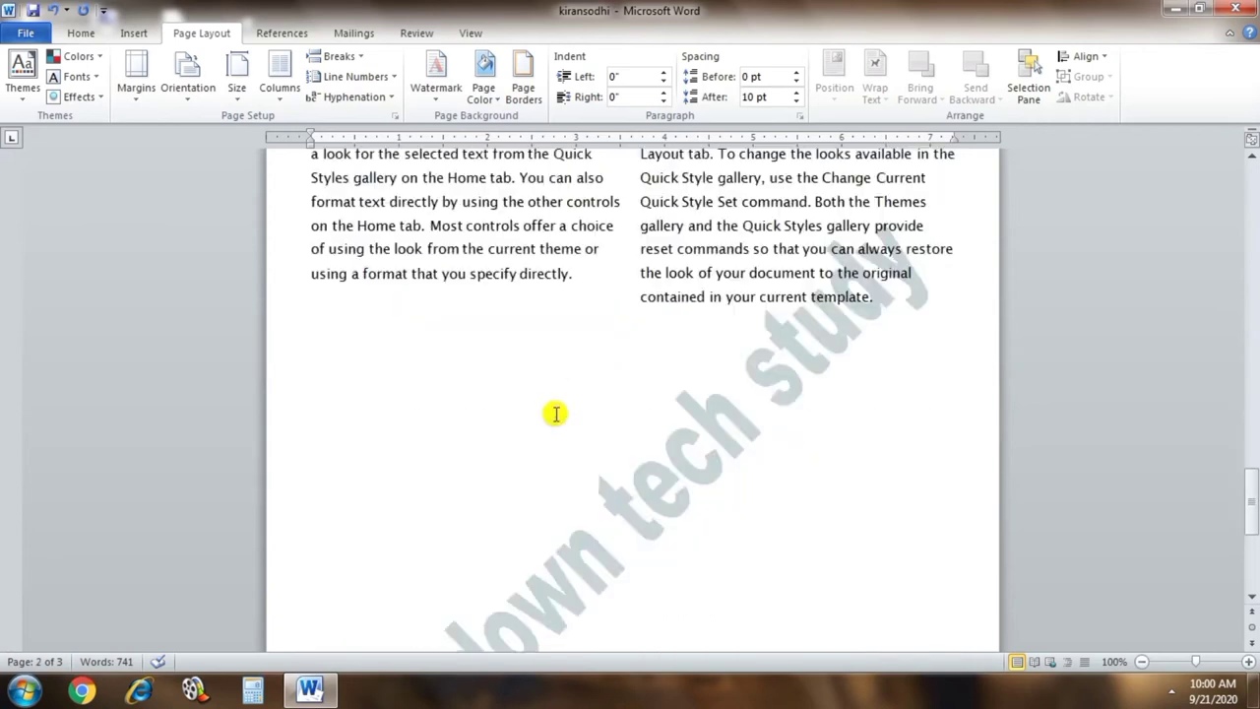
pyautogui.scroll(-4, 561, 522)
pyautogui.scroll(5, 808, 423)
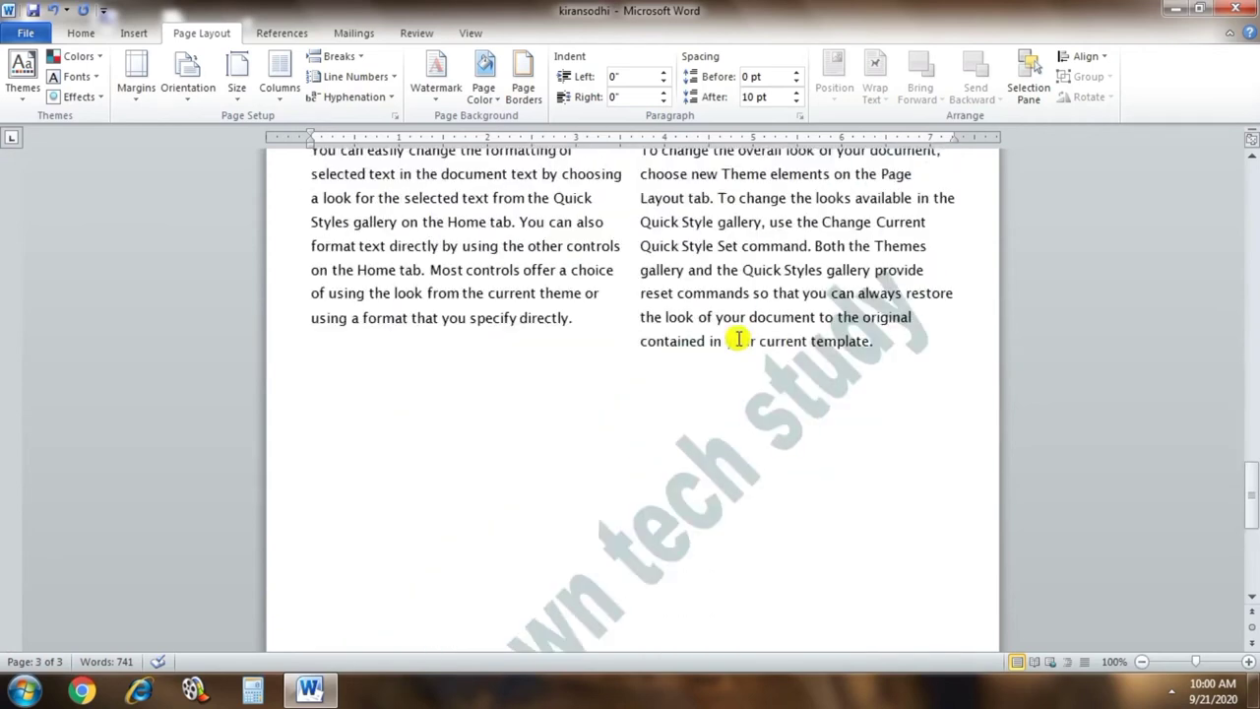
pyautogui.scroll(7, 741, 394)
pyautogui.scroll(-5, 743, 318)
pyautogui.hotkey('ctrl', 'z')
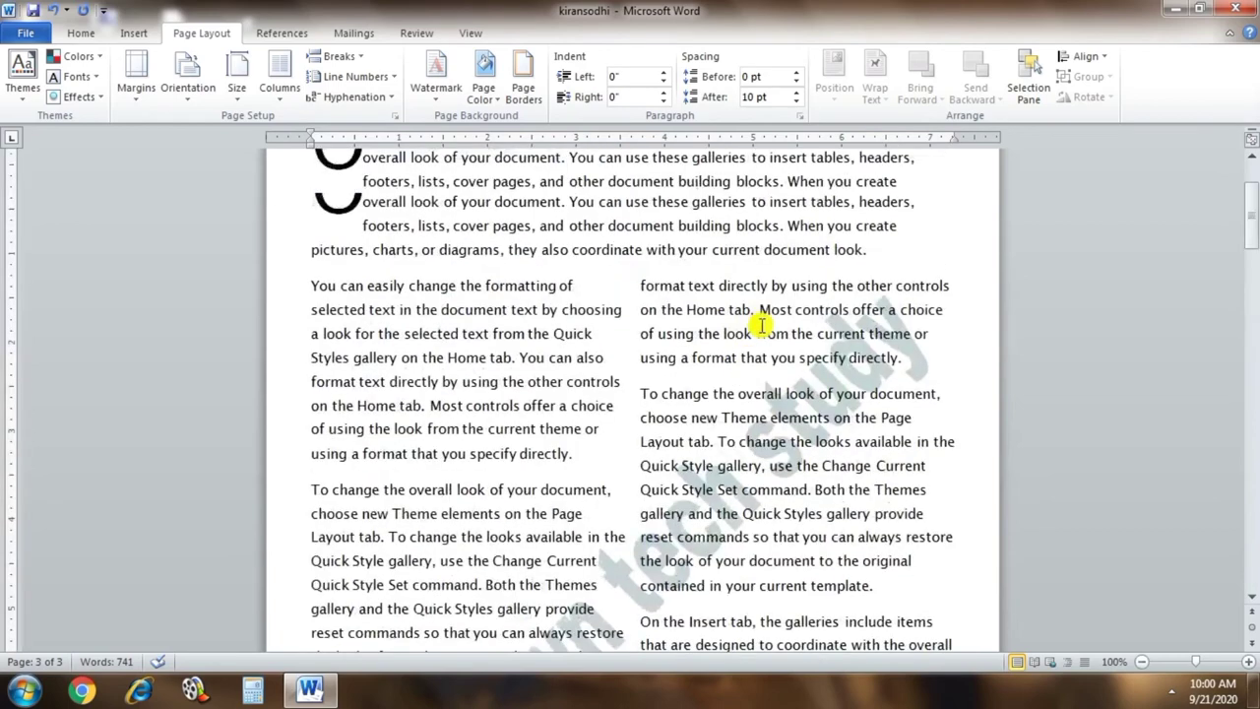
# - Use Chrysanthemum from Sample Pictures as a picture watermark at 150% scale
pyautogui.click(442, 78)
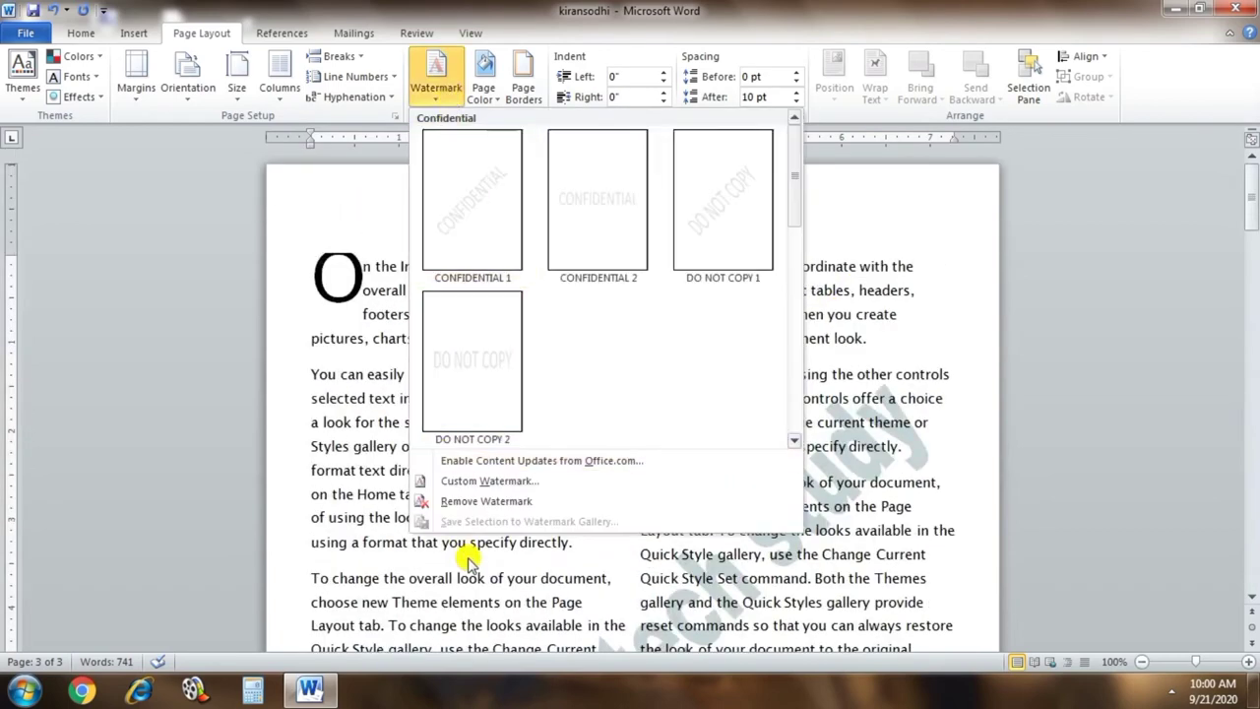
pyautogui.click(513, 479)
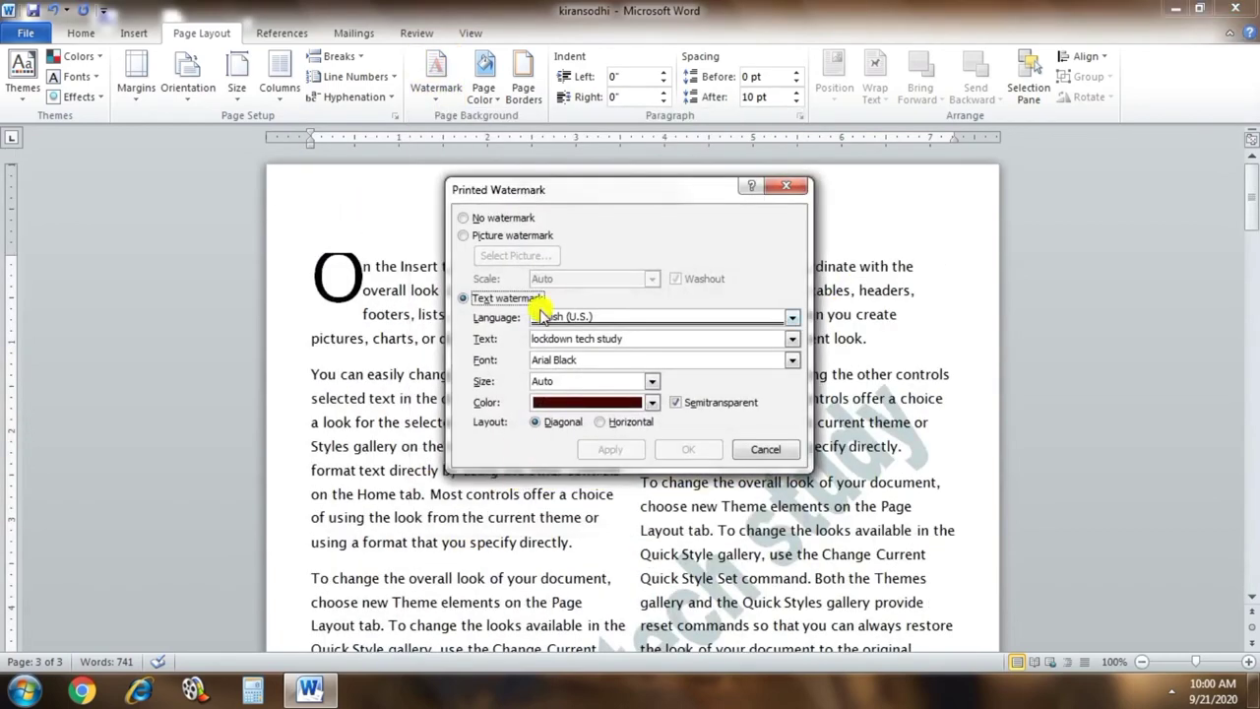
pyautogui.click(472, 237)
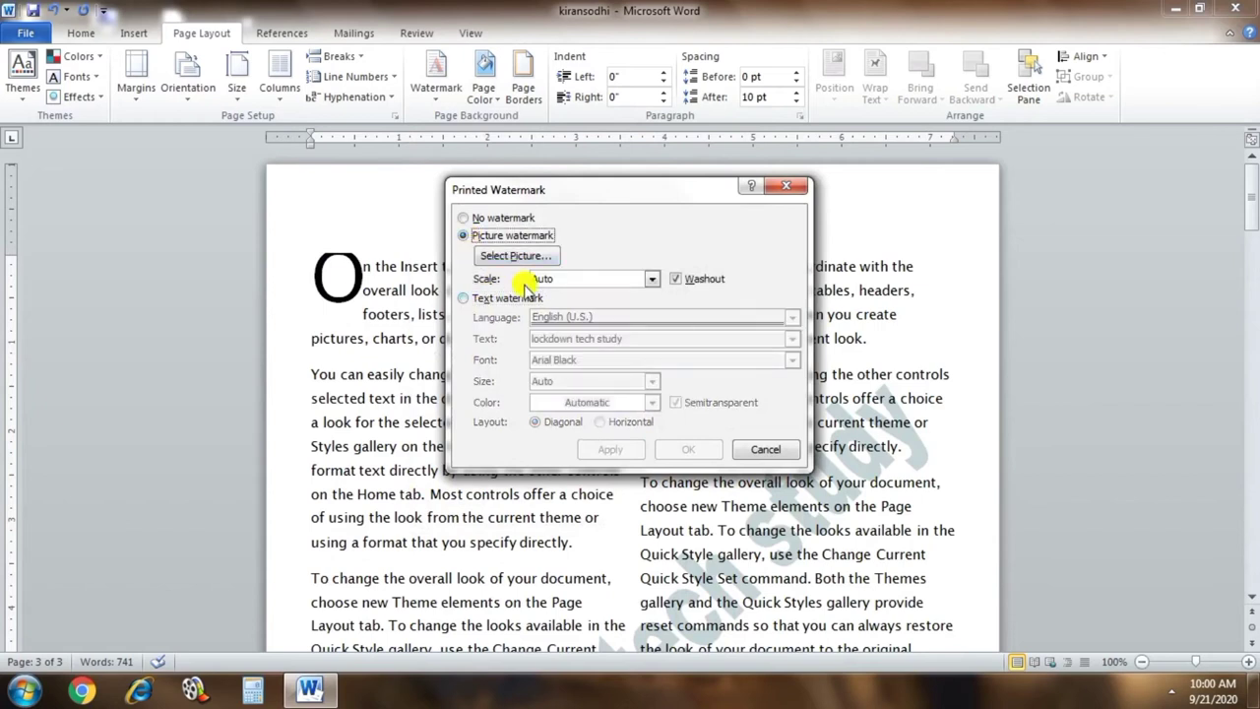
pyautogui.click(530, 260)
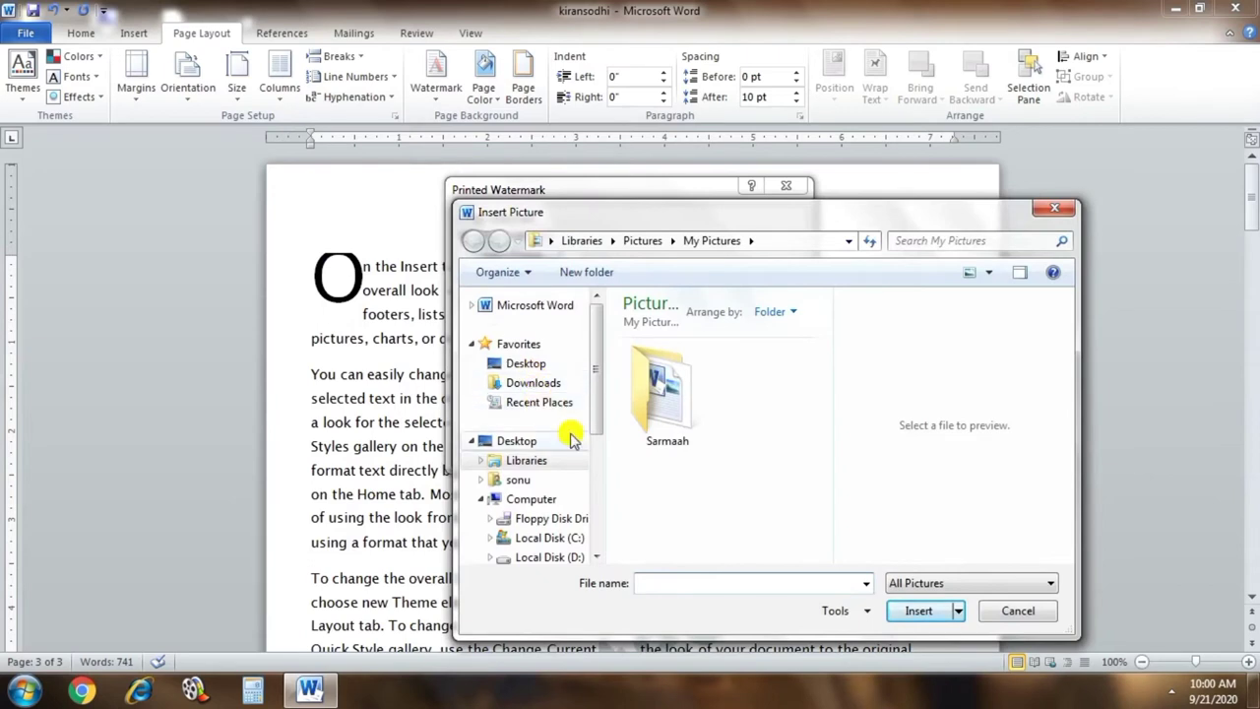
pyautogui.click(643, 243)
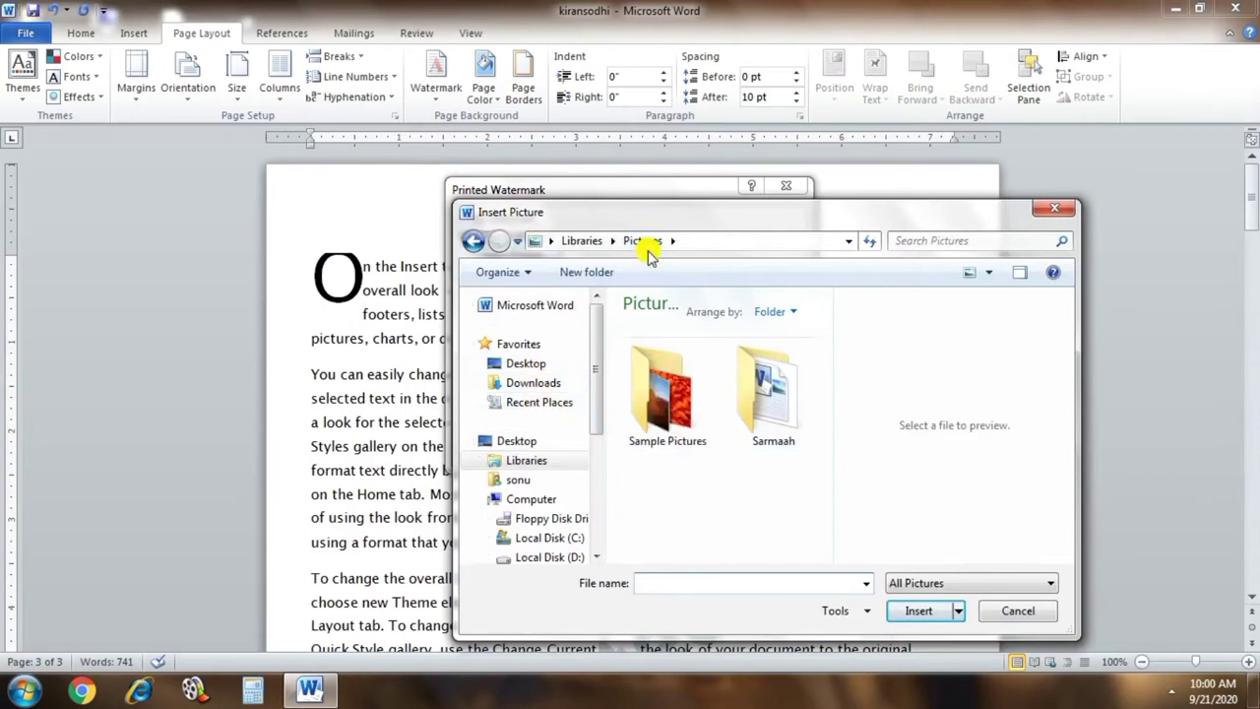
pyautogui.doubleClick(655, 408)
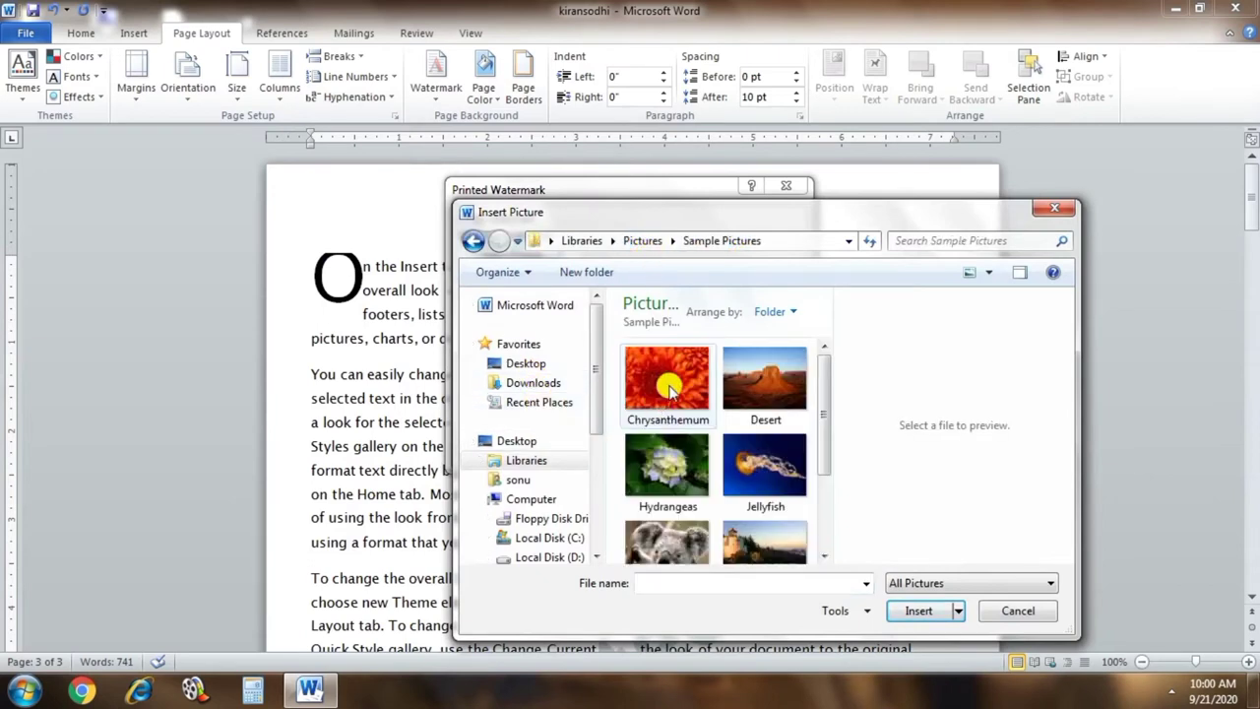
pyautogui.click(657, 409)
pyautogui.click(918, 609)
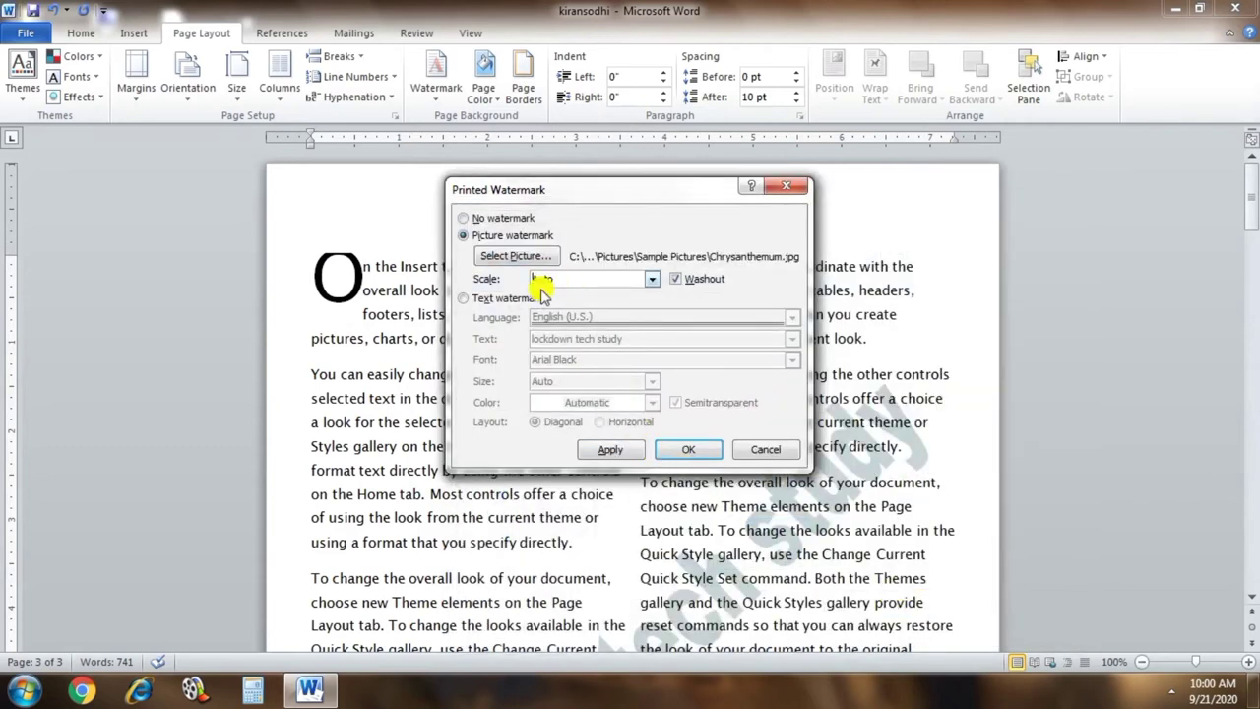
pyautogui.click(650, 280)
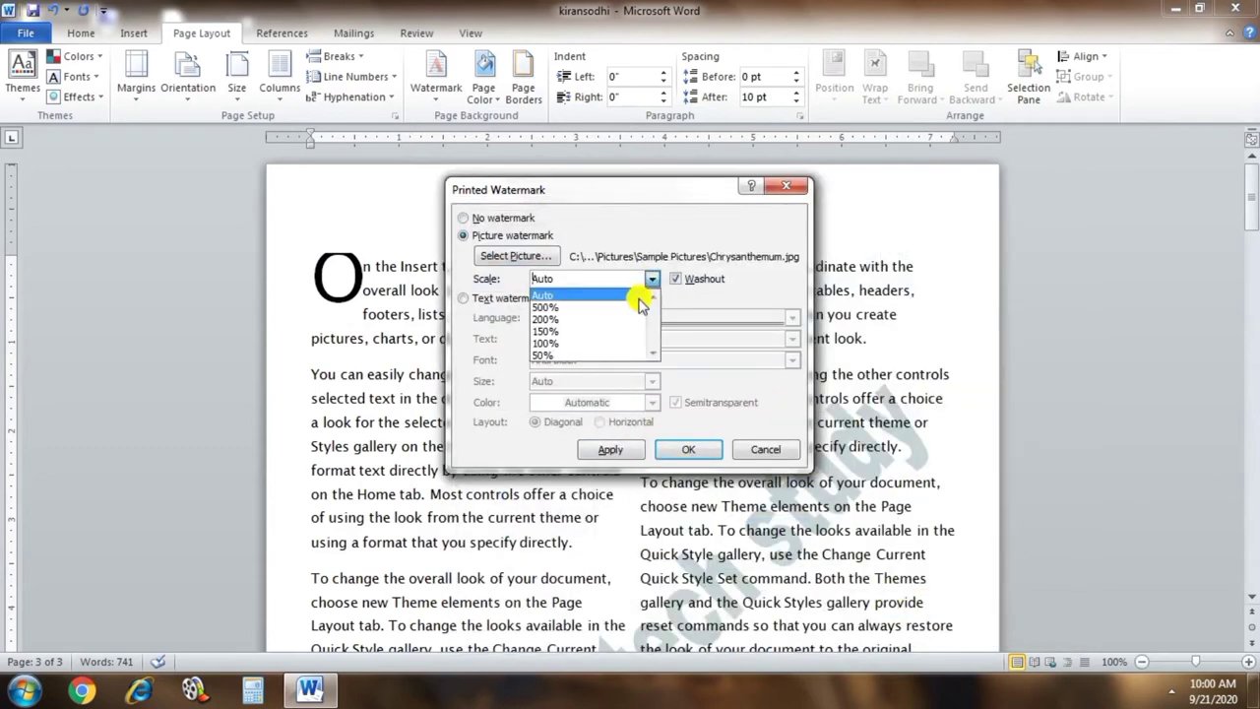
pyautogui.click(547, 331)
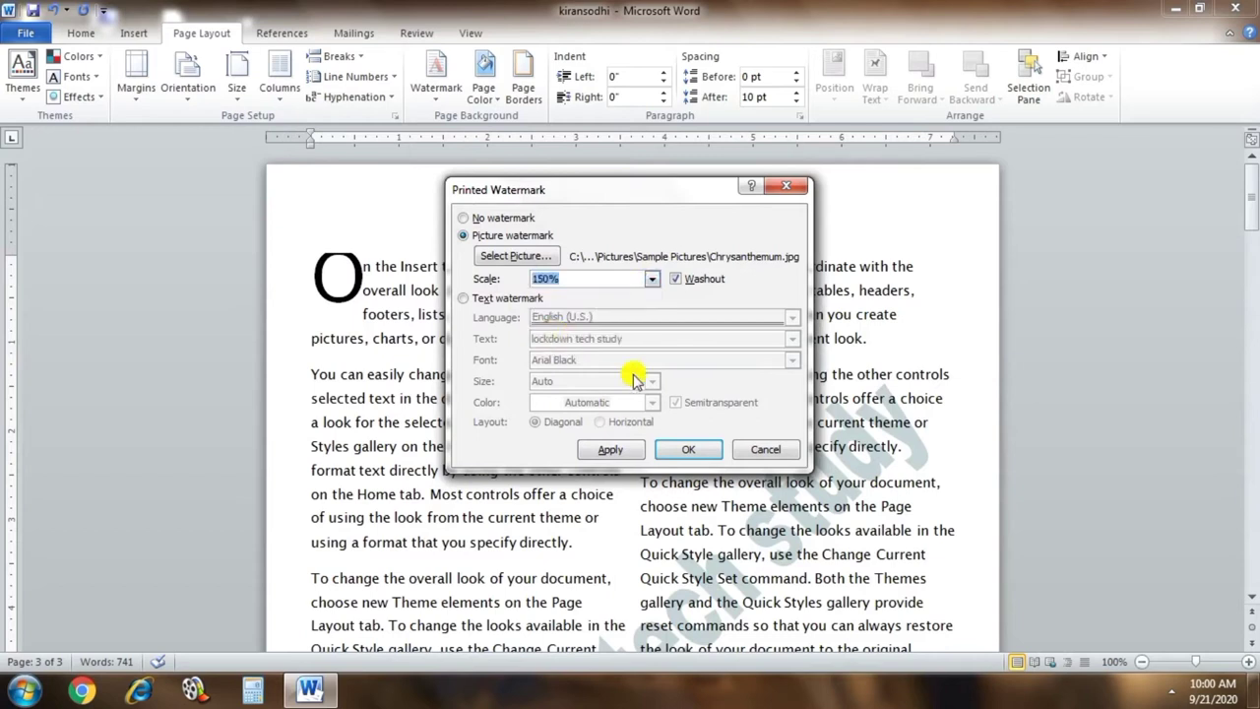
pyautogui.click(693, 450)
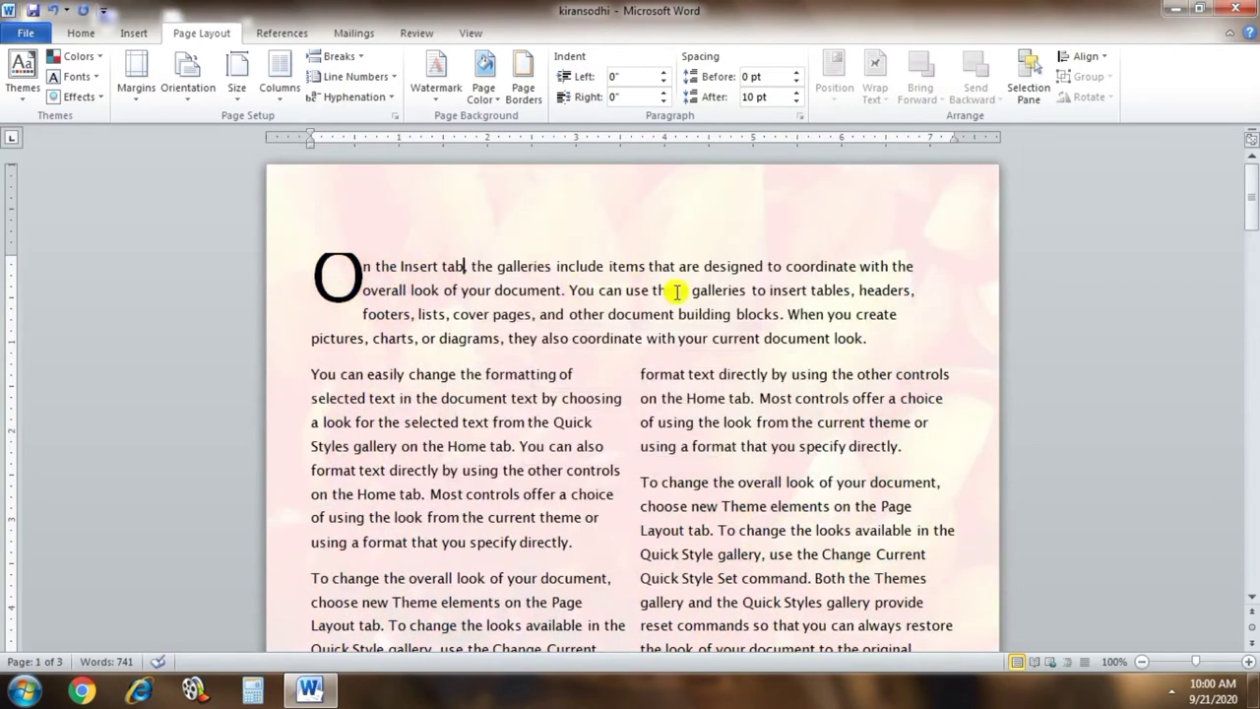
# - Rescale the Chrysanthemum watermark to 50% and scroll through the pages to check it
pyautogui.click(448, 98)
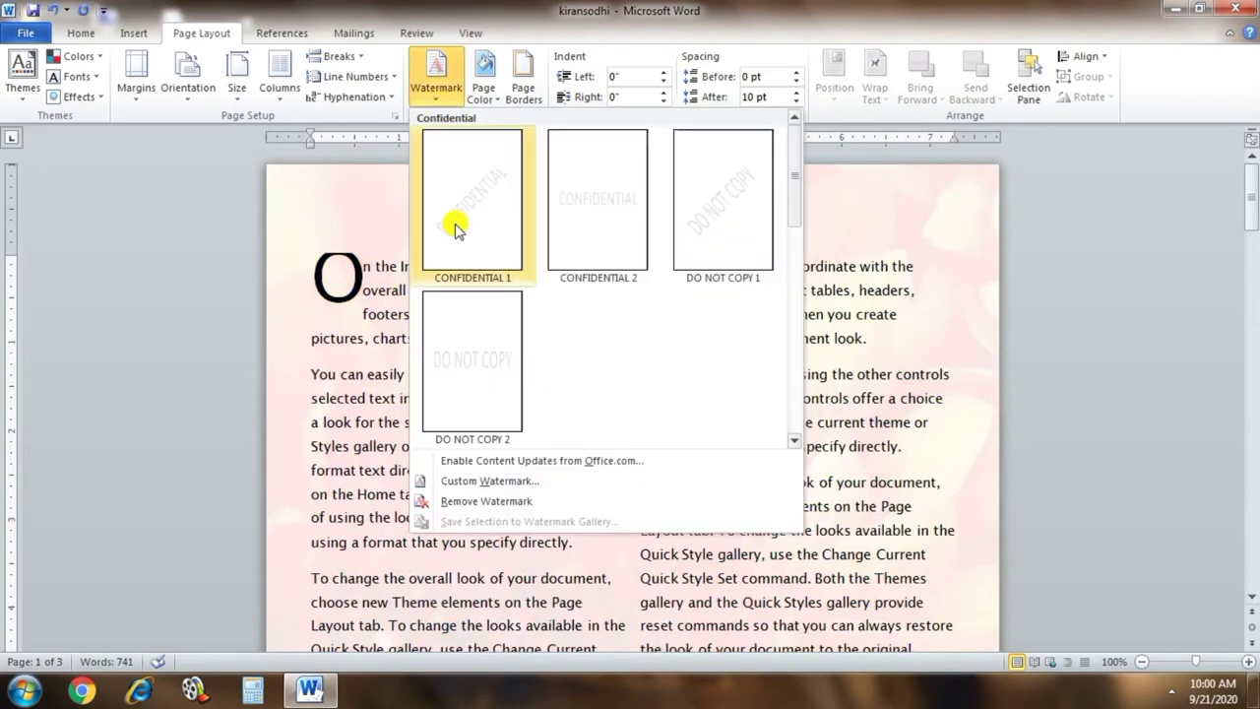
pyautogui.click(496, 482)
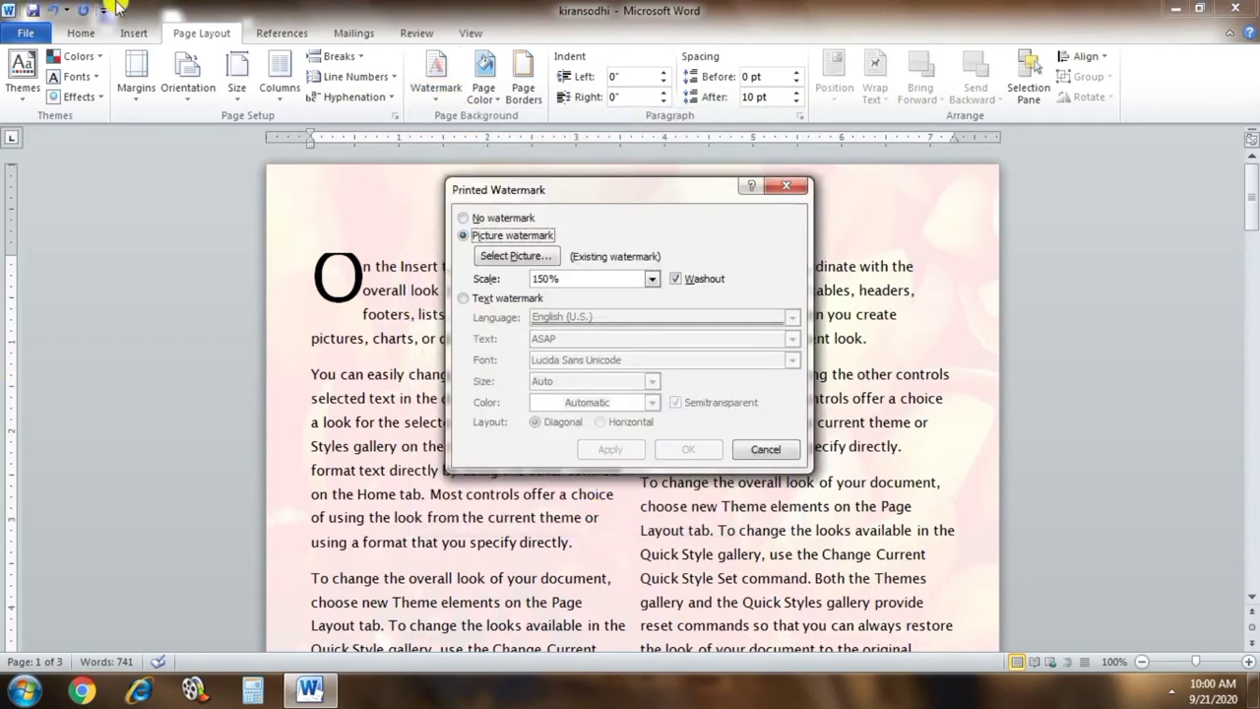
pyautogui.click(571, 278)
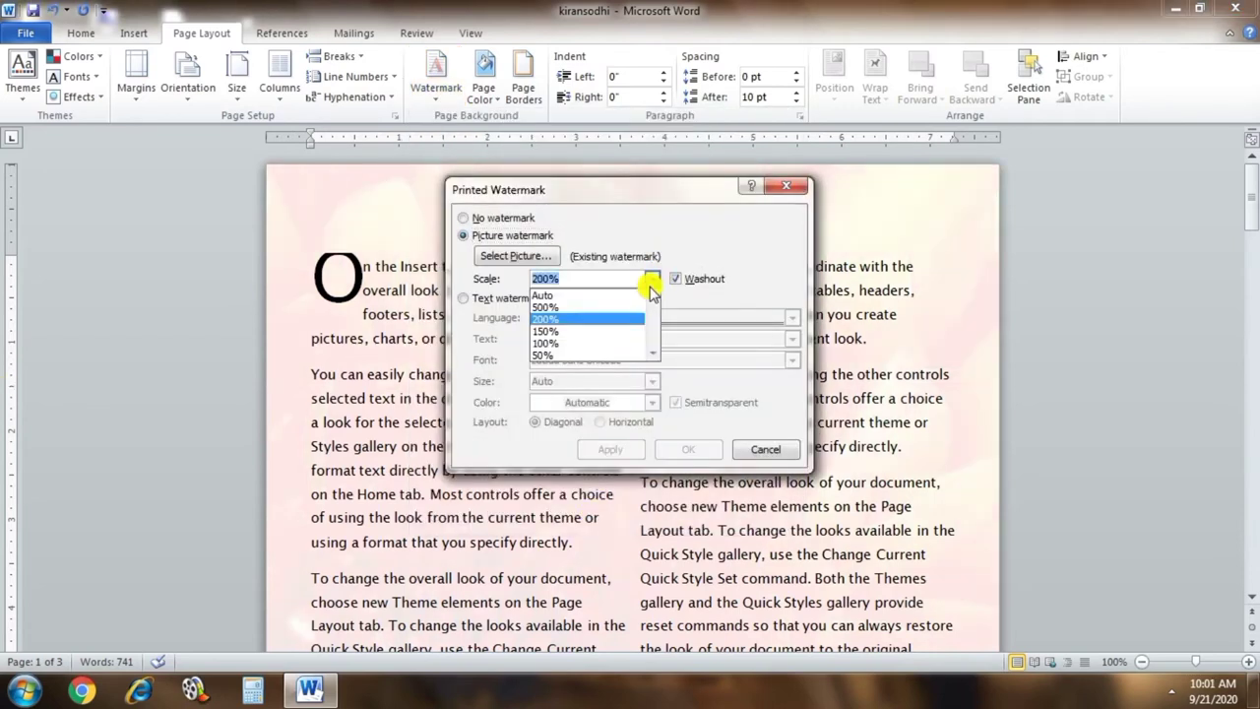
pyautogui.click(571, 355)
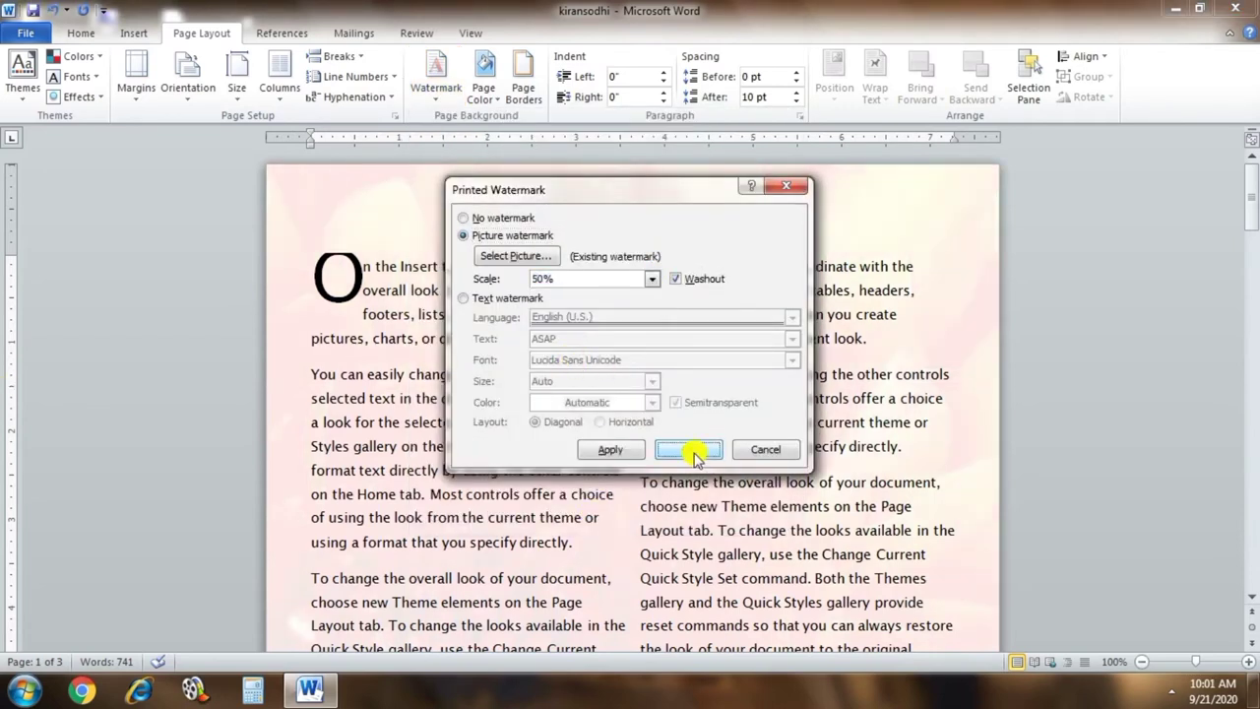
pyautogui.click(694, 451)
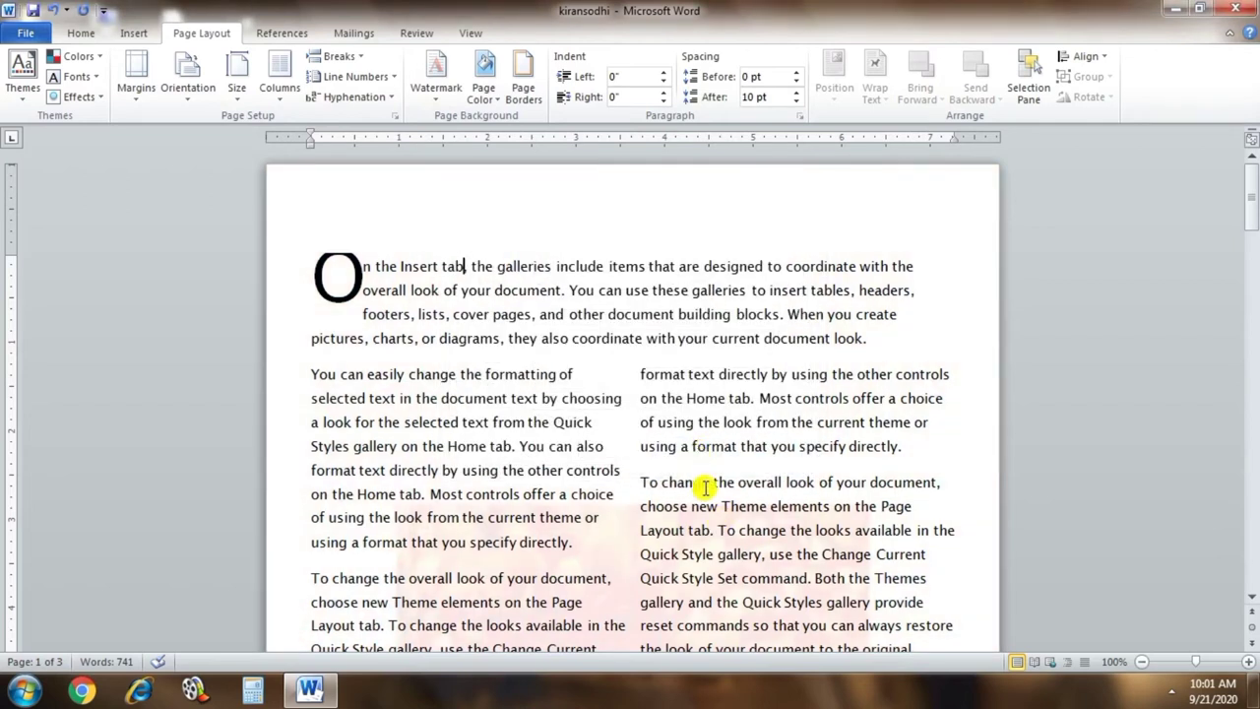
pyautogui.scroll(-1, 726, 481)
pyautogui.scroll(-2, 726, 481)
pyautogui.scroll(-5, 645, 492)
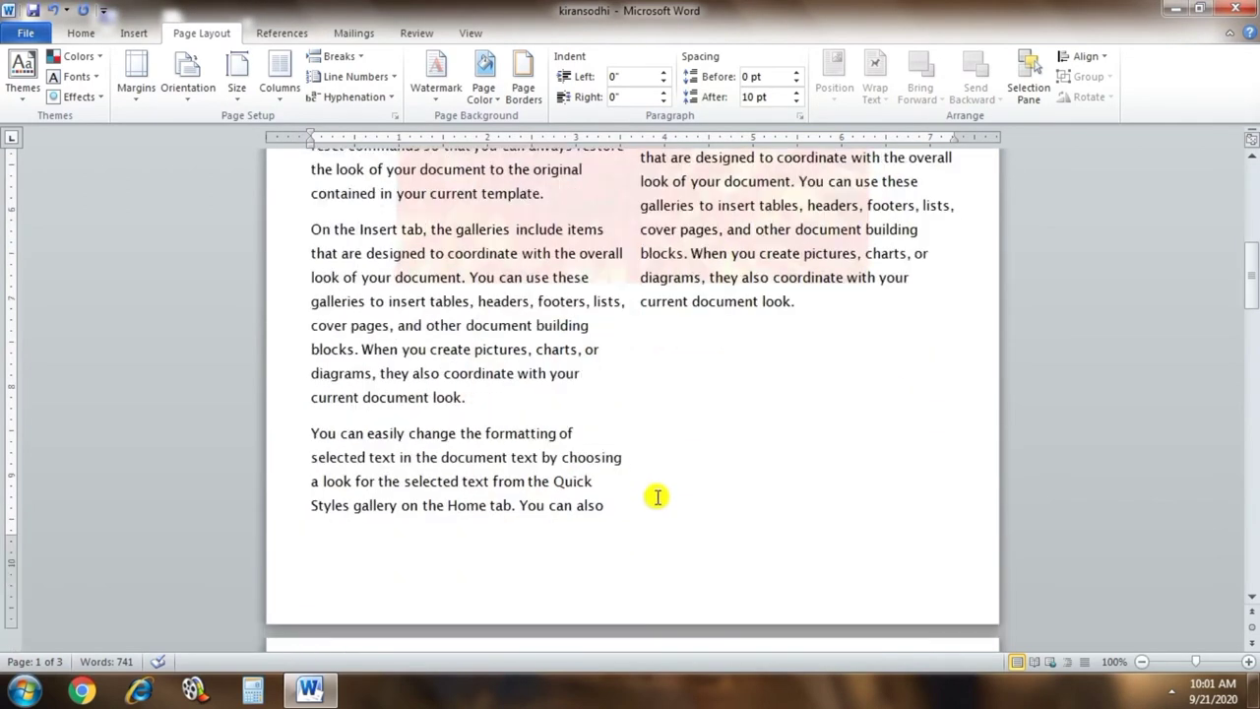
pyautogui.scroll(-5, 656, 498)
pyautogui.scroll(-4, 581, 490)
pyautogui.scroll(-3, 618, 589)
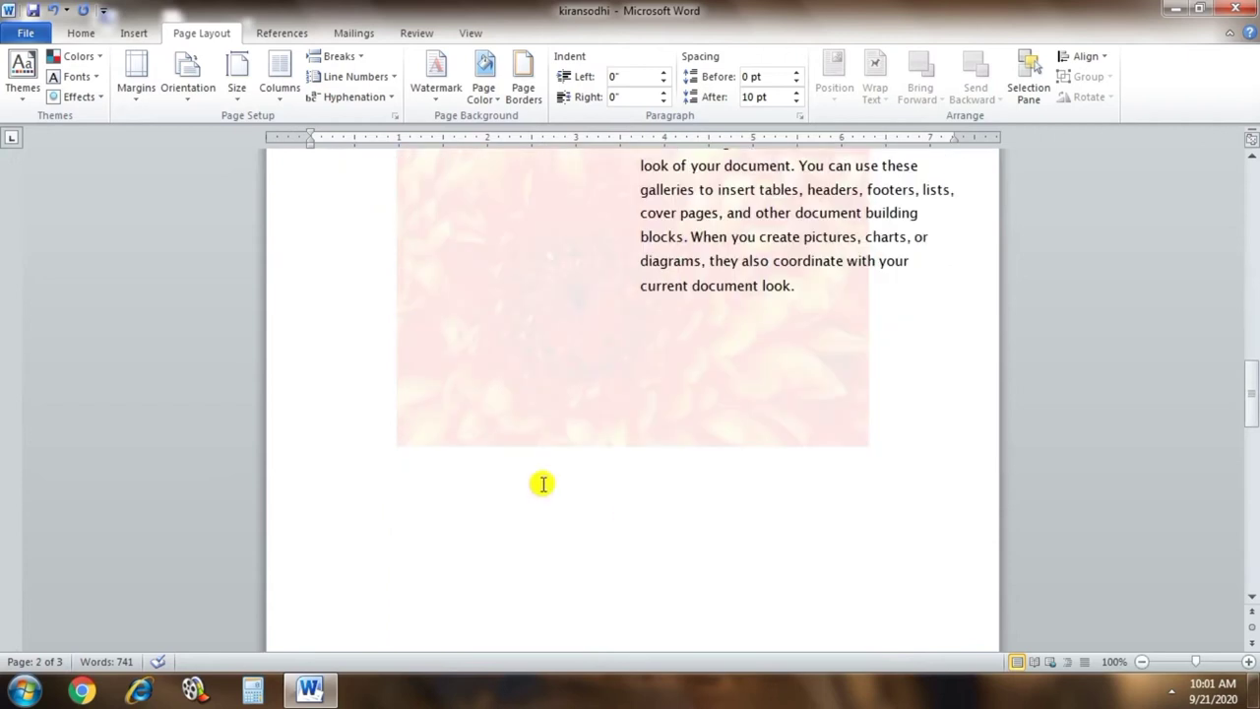
pyautogui.scroll(-5, 599, 459)
pyautogui.scroll(-10, 598, 472)
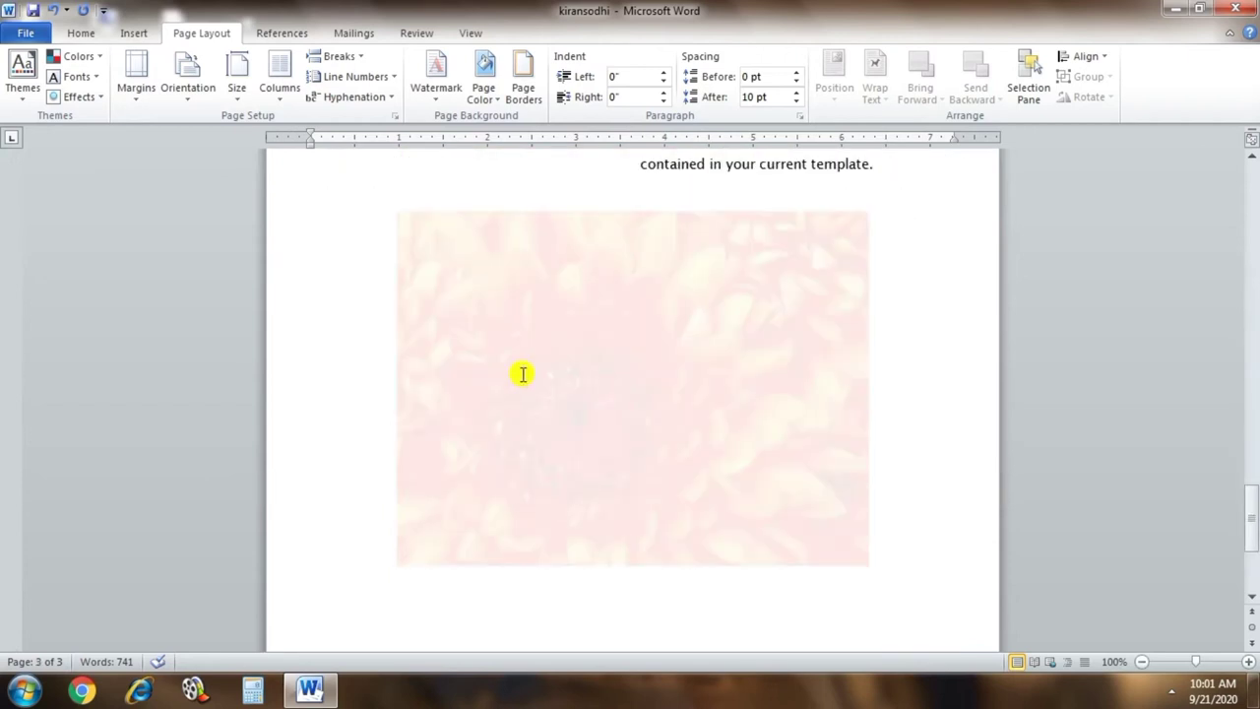
# - Fill the page background with dark maroon, then browse More Colors without changing anything
pyautogui.click(495, 102)
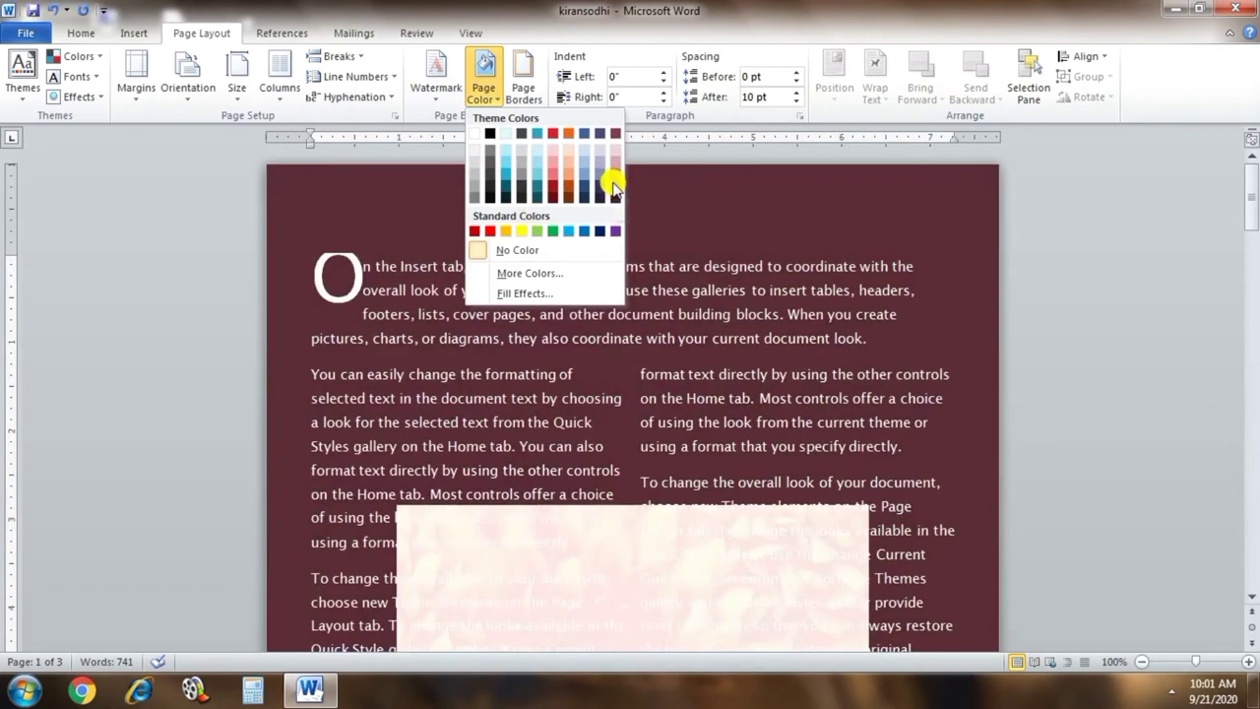
pyautogui.click(612, 187)
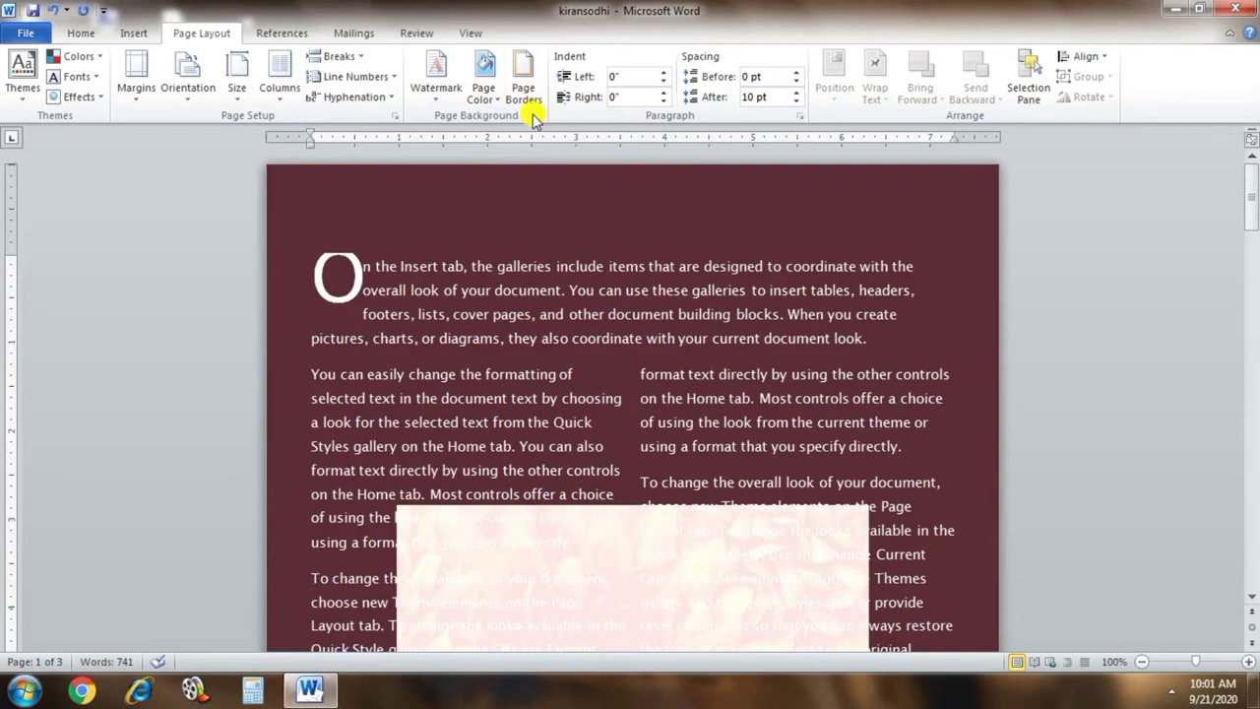
pyautogui.click(496, 98)
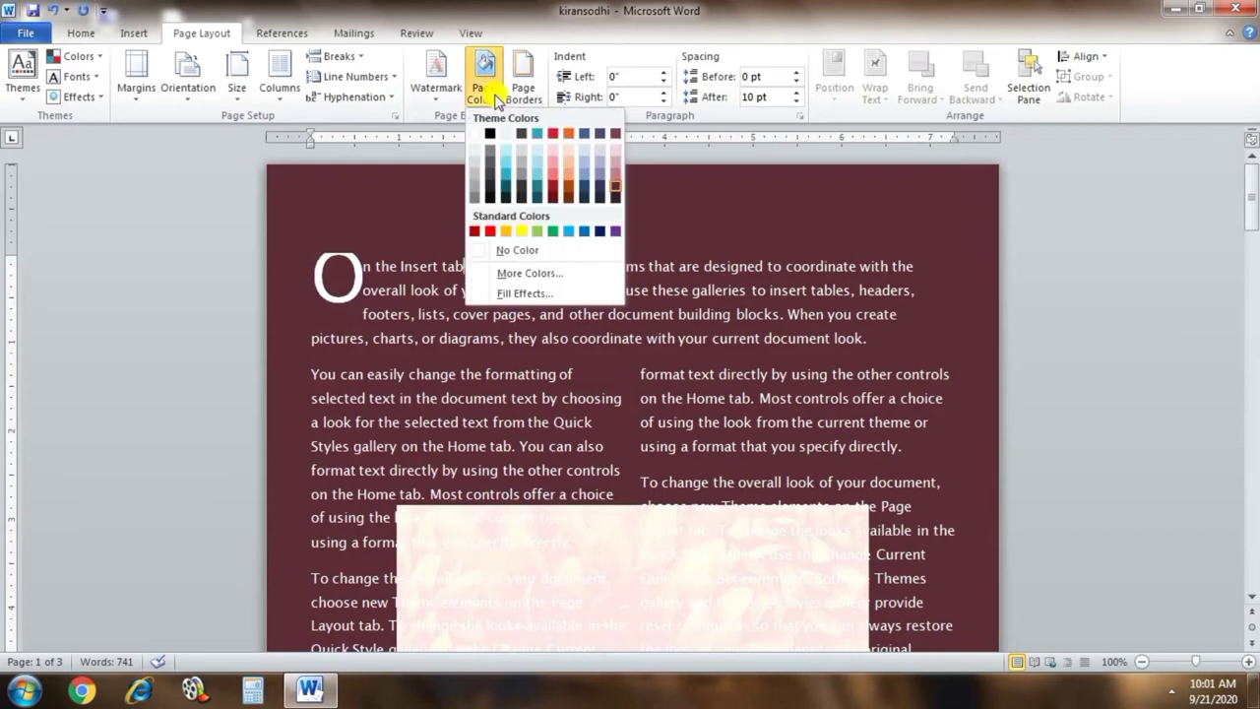
pyautogui.click(534, 273)
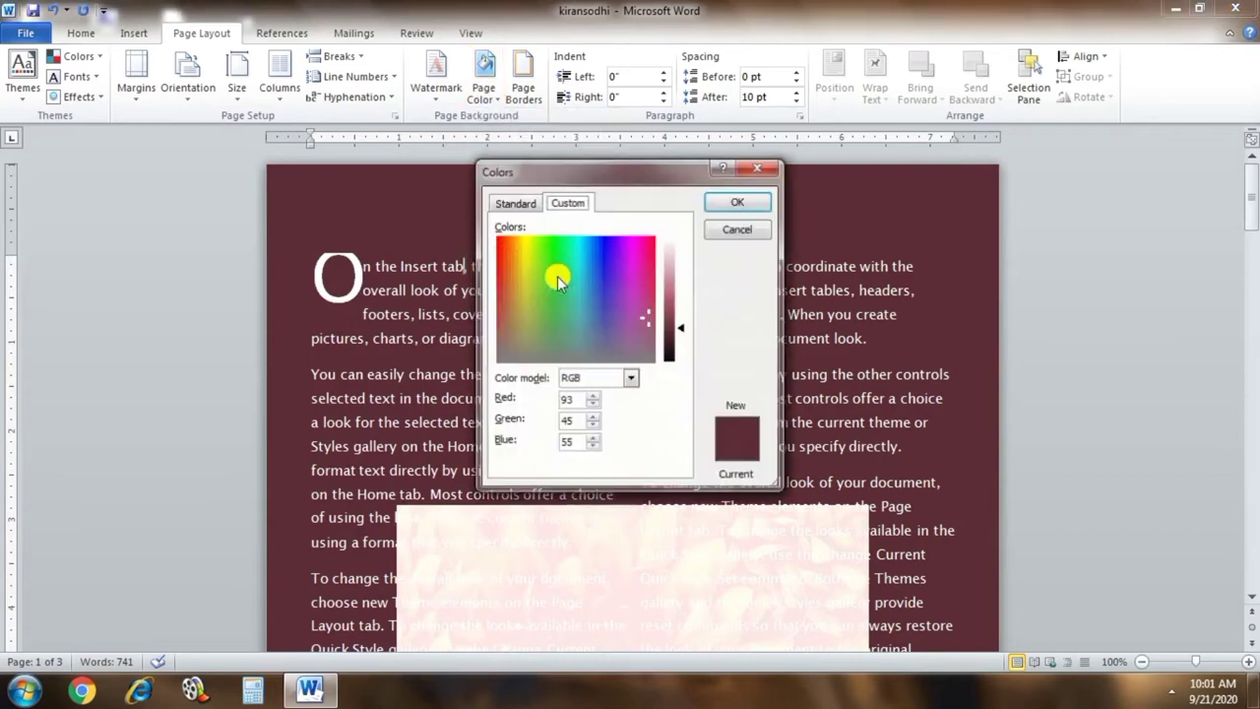
pyautogui.click(516, 202)
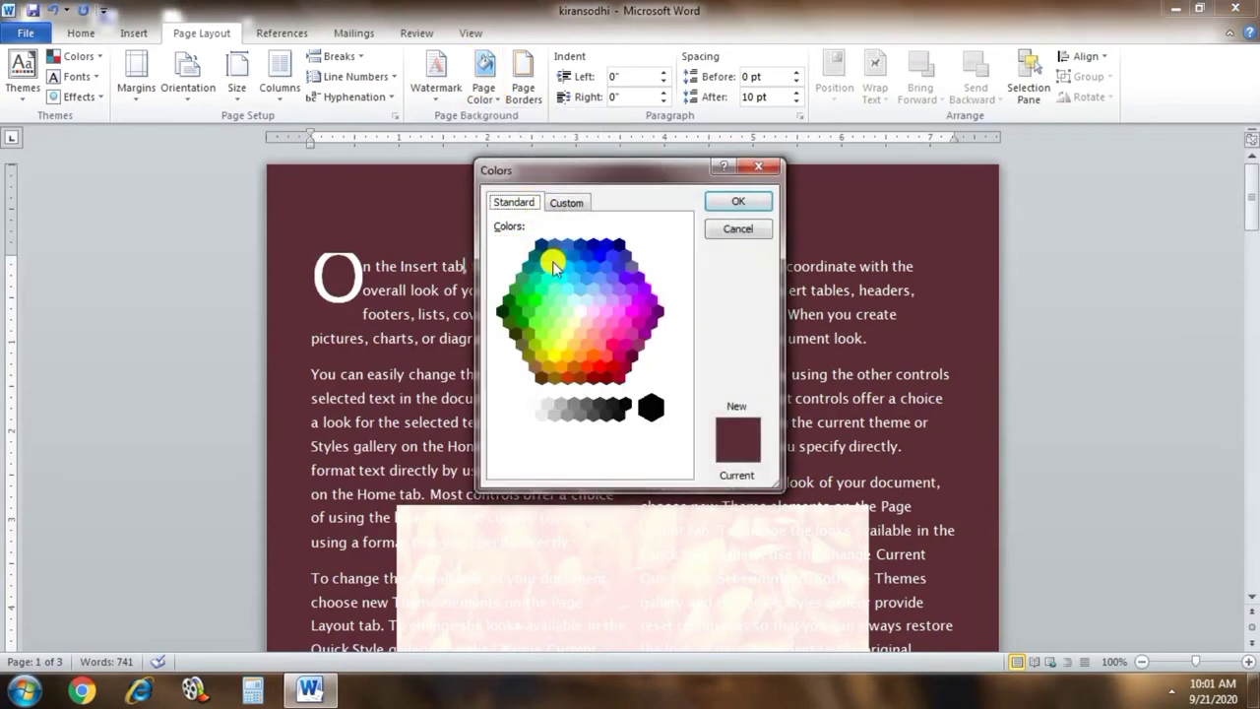
pyautogui.click(758, 167)
pyautogui.click(497, 110)
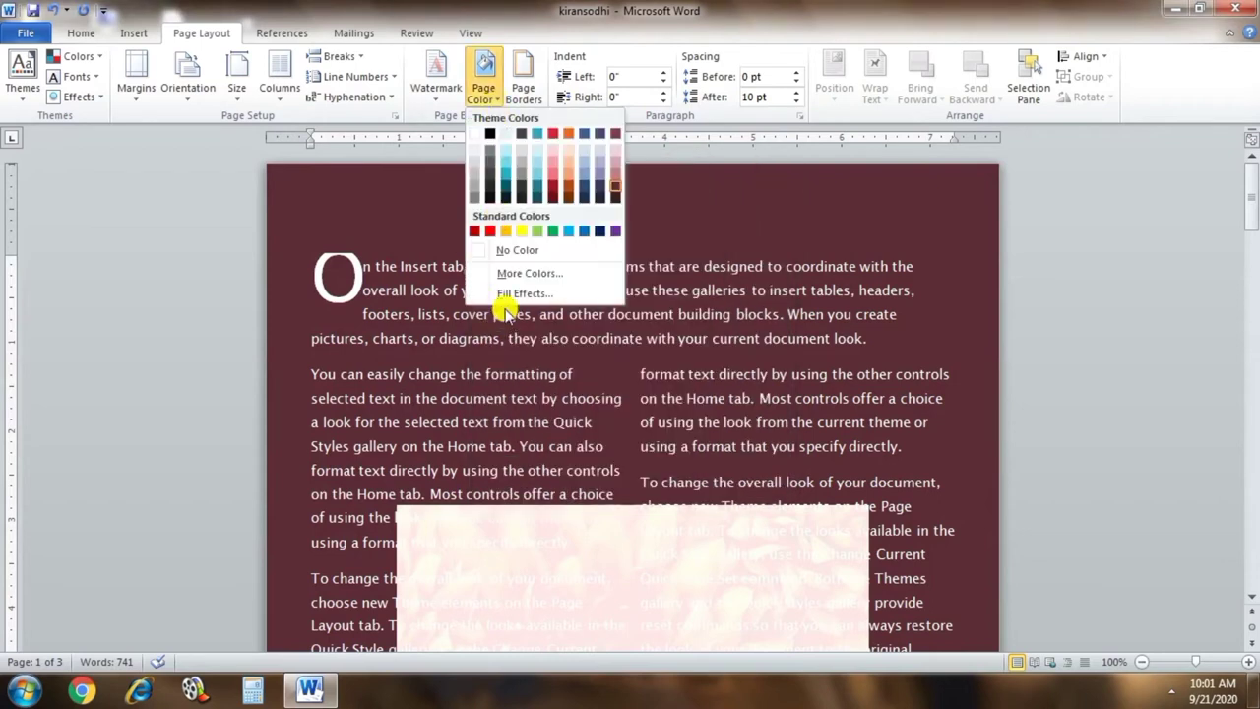
# - Set the fill-effects gradient to two colours, with teal as the second colour
pyautogui.click(497, 292)
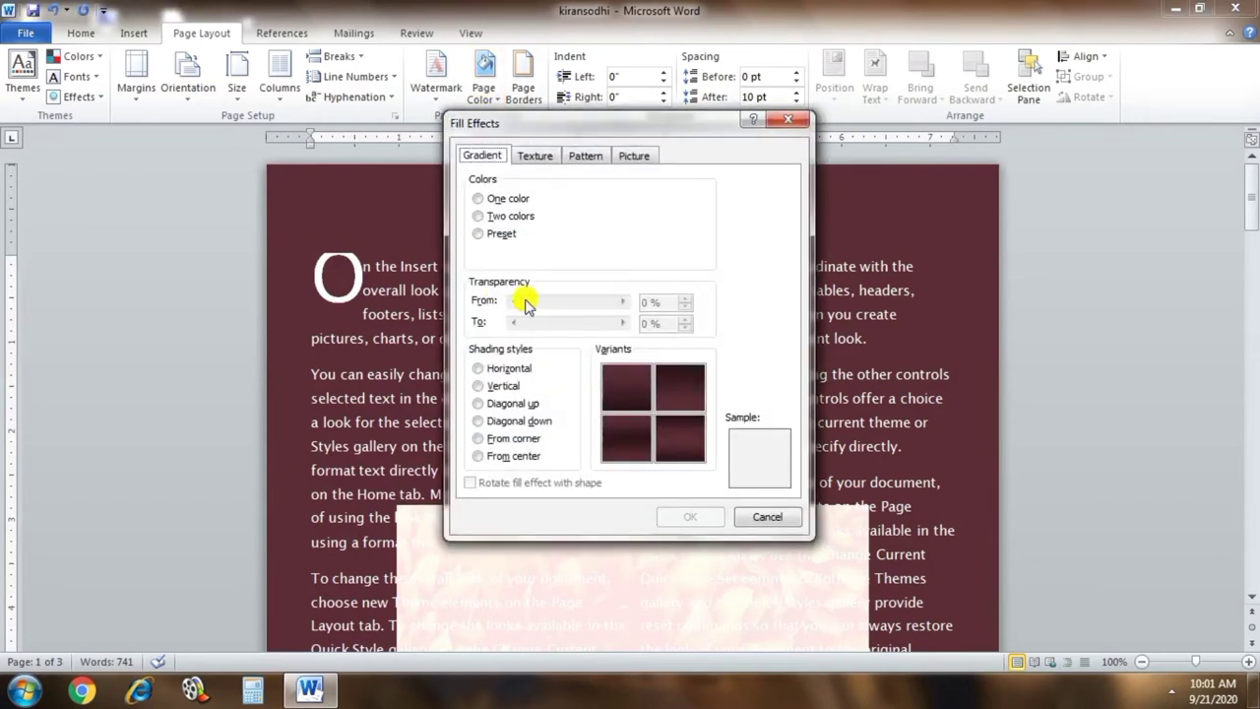
pyautogui.click(508, 201)
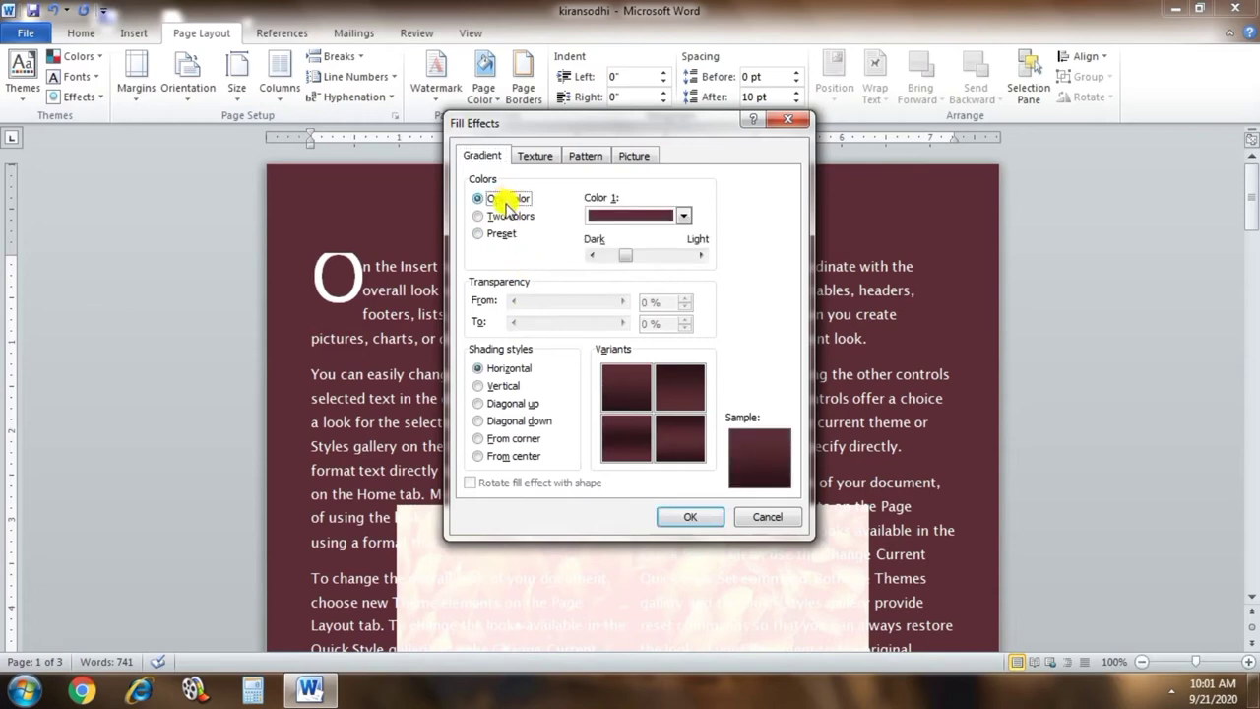
pyautogui.click(516, 217)
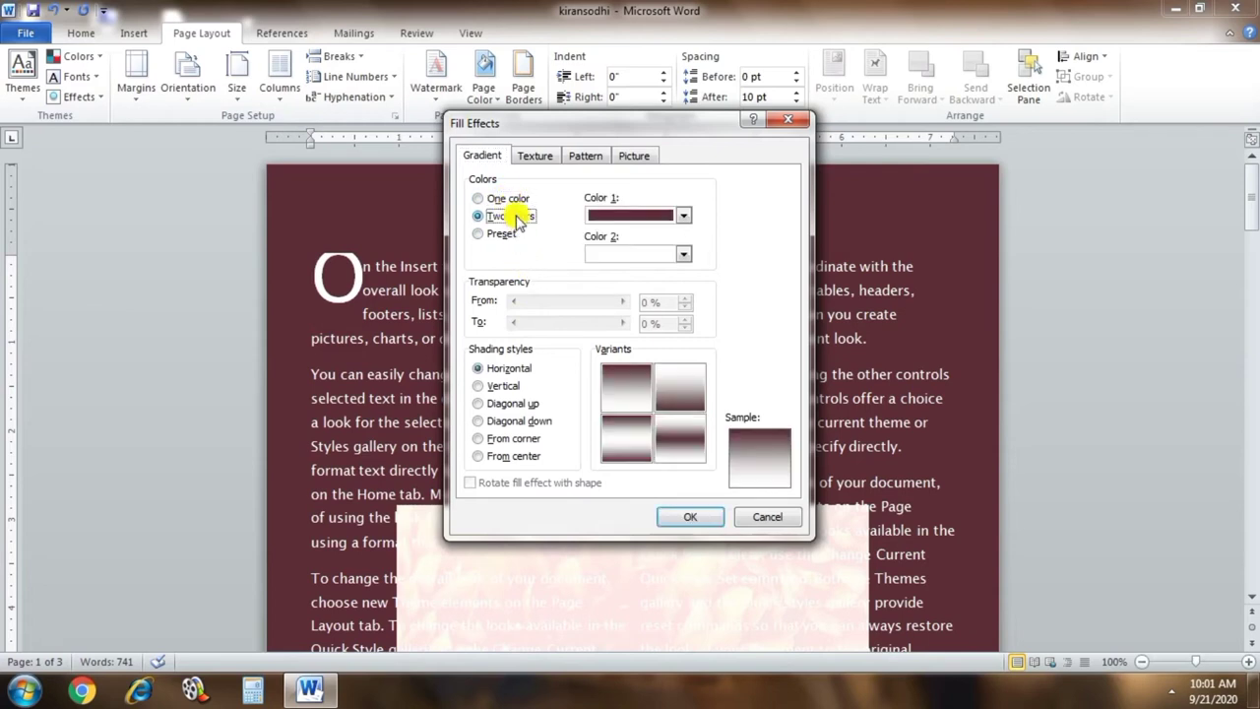
pyautogui.click(683, 255)
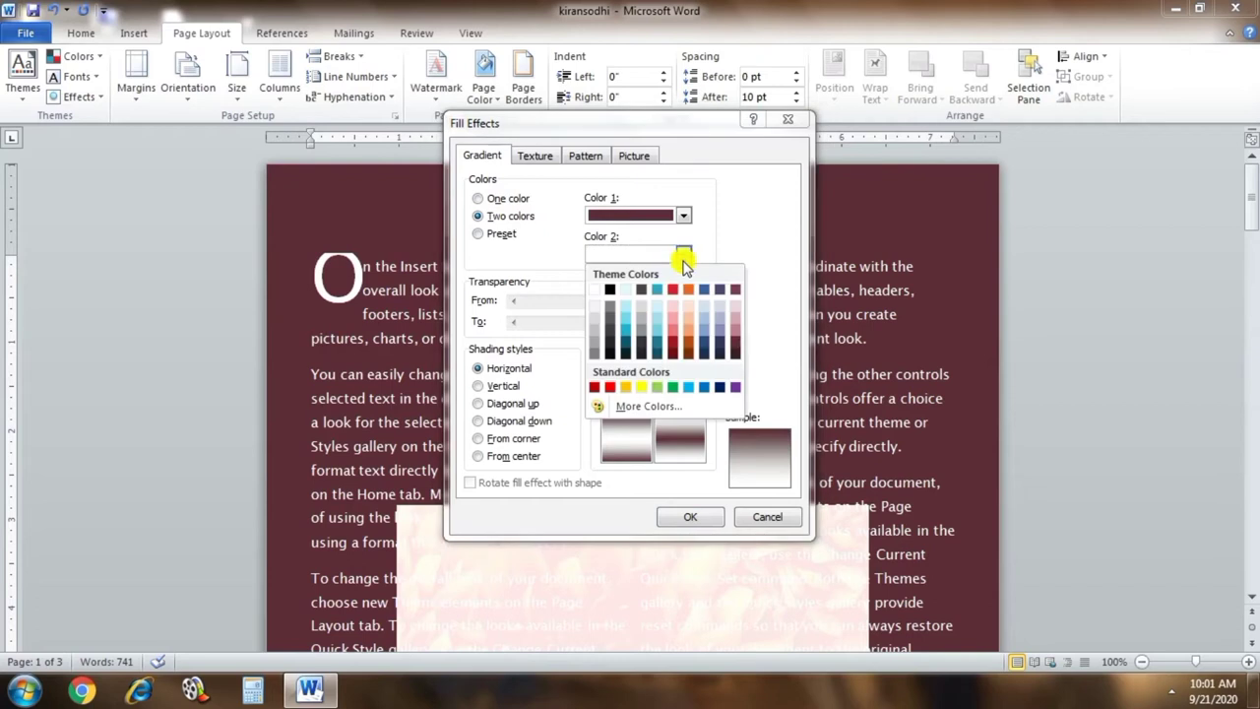
pyautogui.click(656, 346)
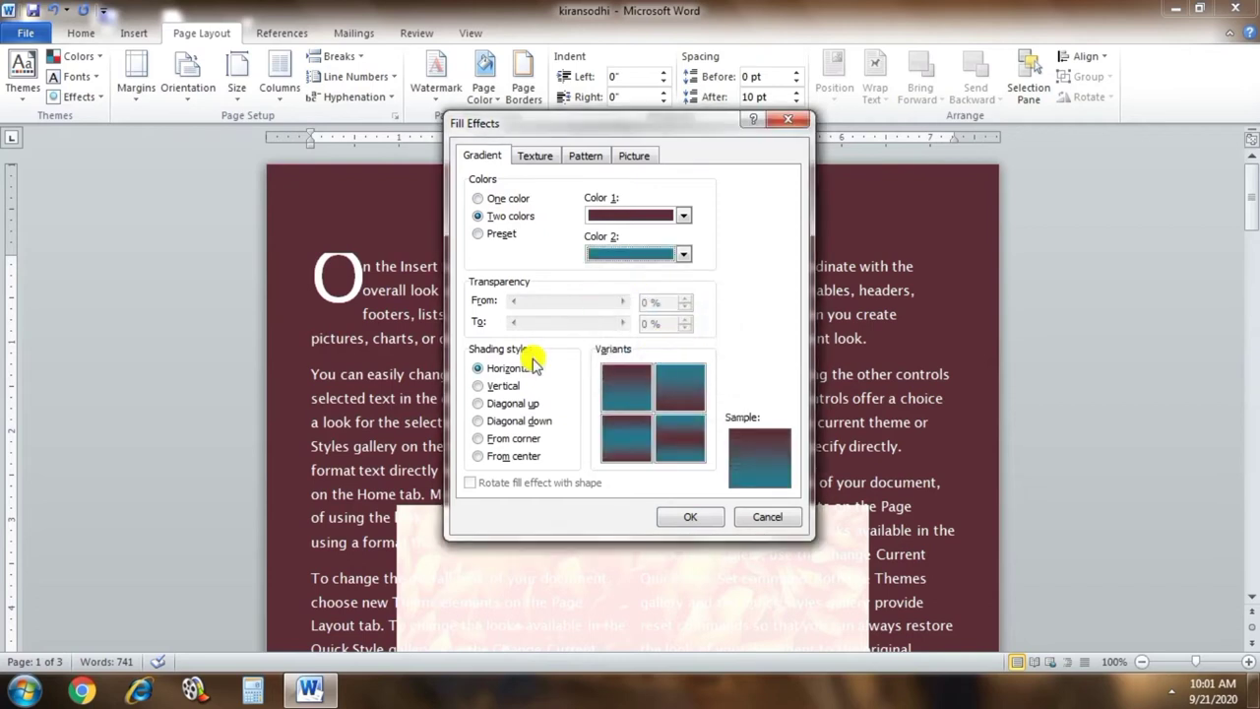
# - Choose Diagonal up shading and apply the maroon-to-teal gradient to the pages
pyautogui.click(490, 390)
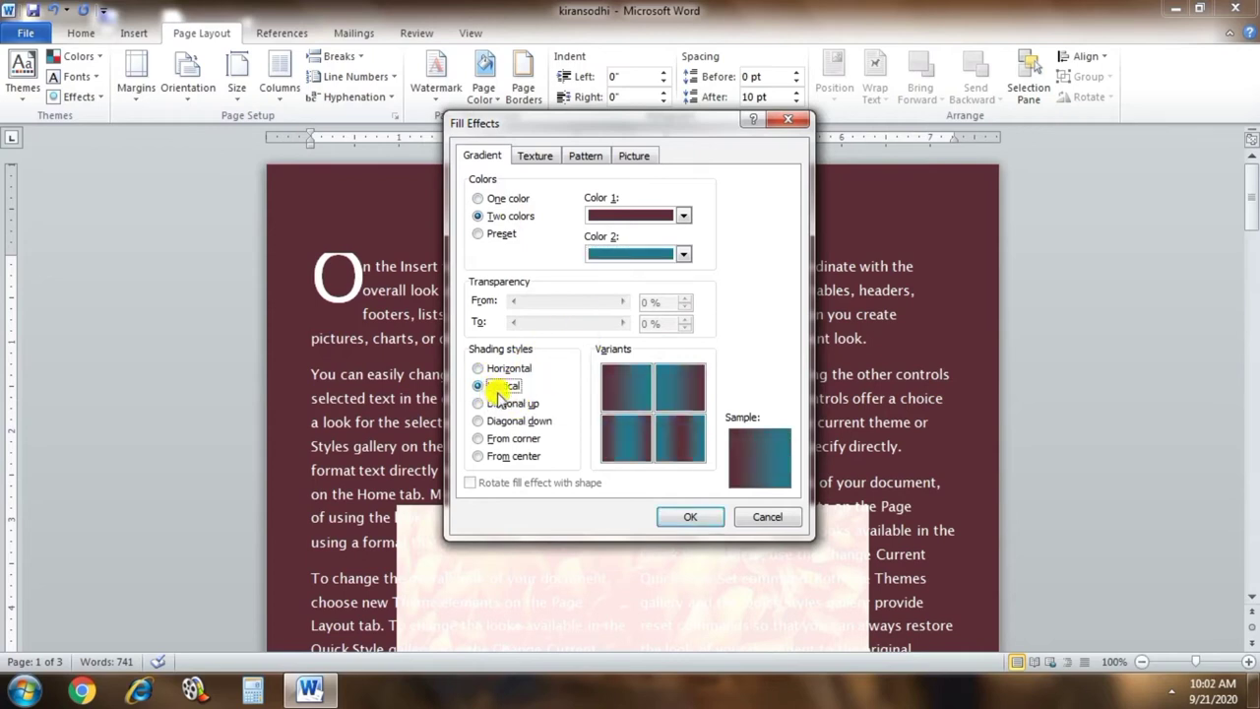
pyautogui.click(500, 404)
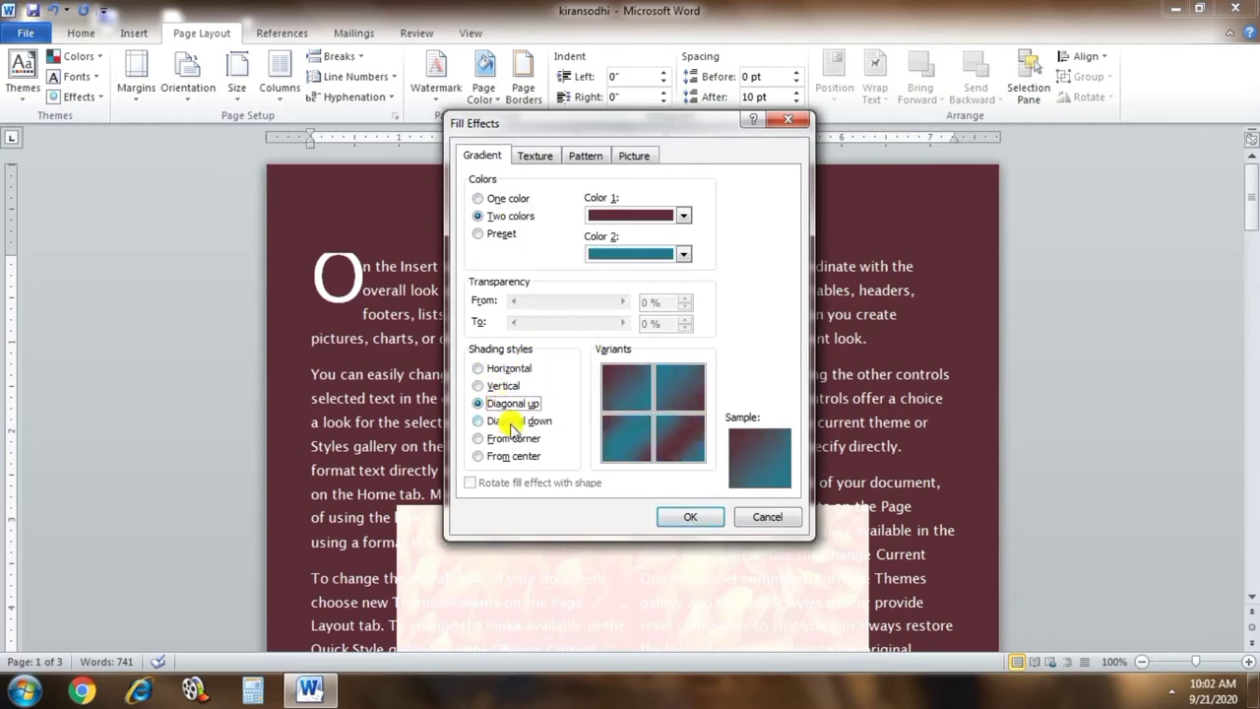
pyautogui.click(517, 421)
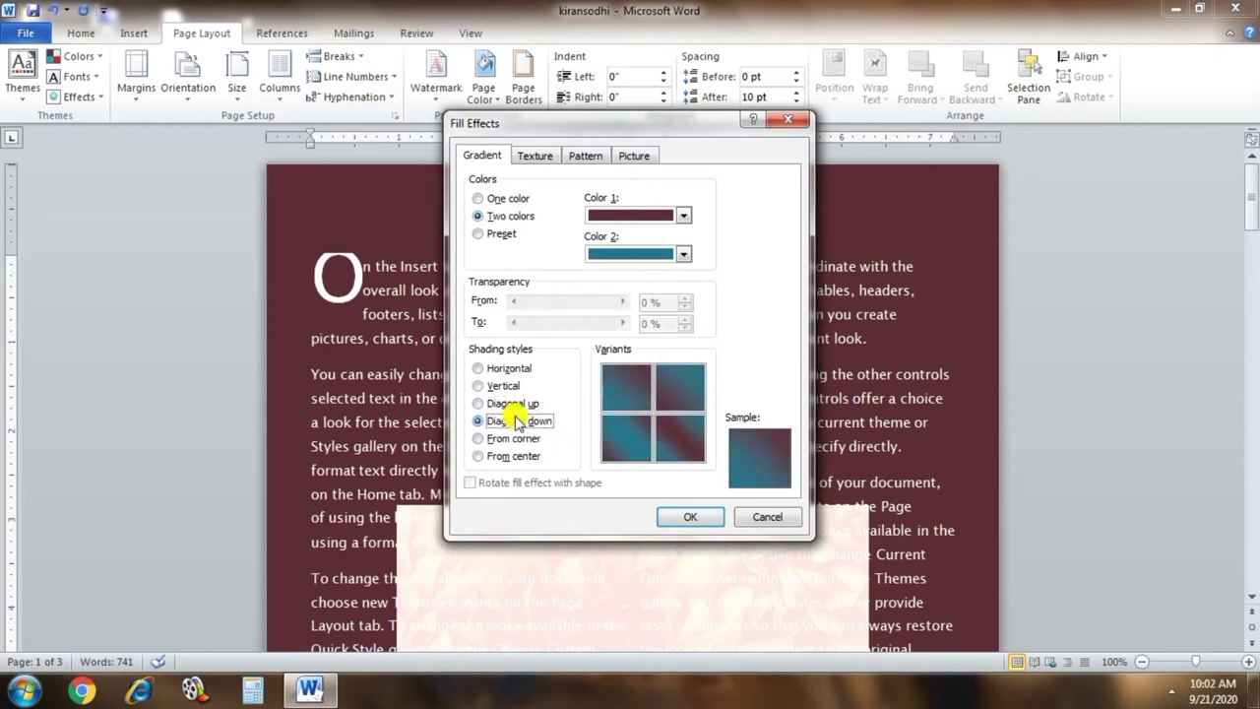
pyautogui.click(504, 404)
pyautogui.click(694, 517)
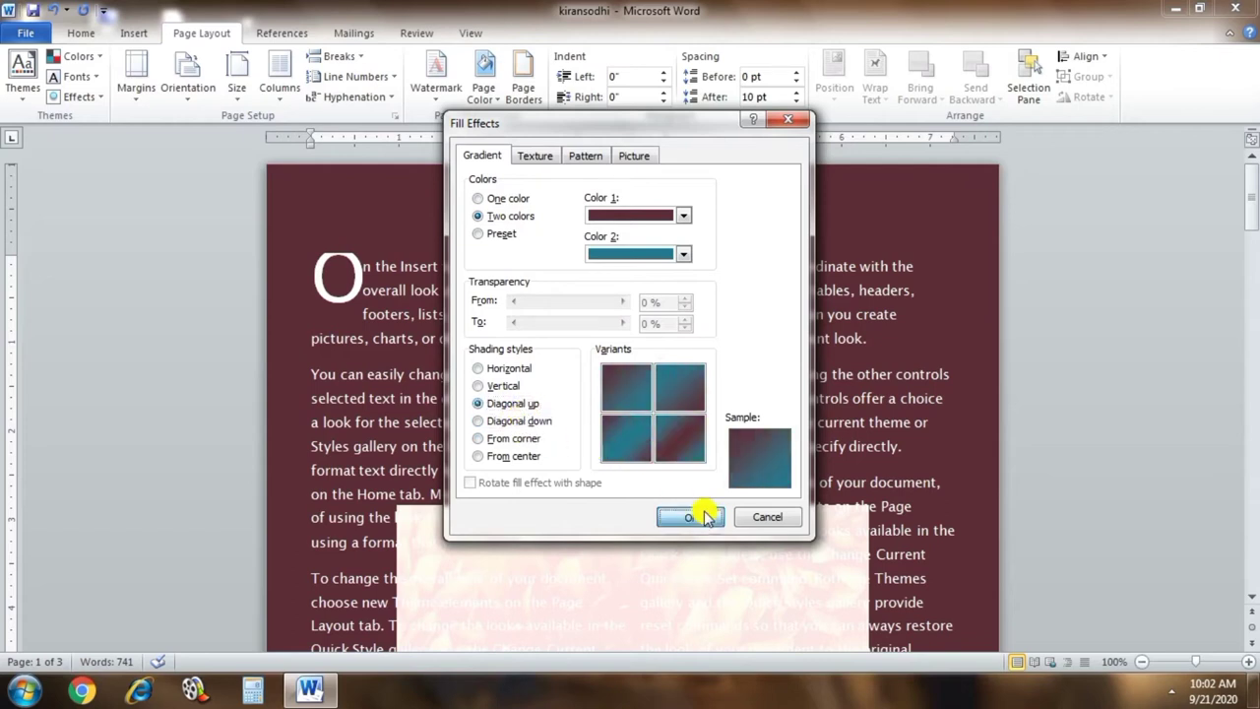
pyautogui.scroll(-5, 731, 374)
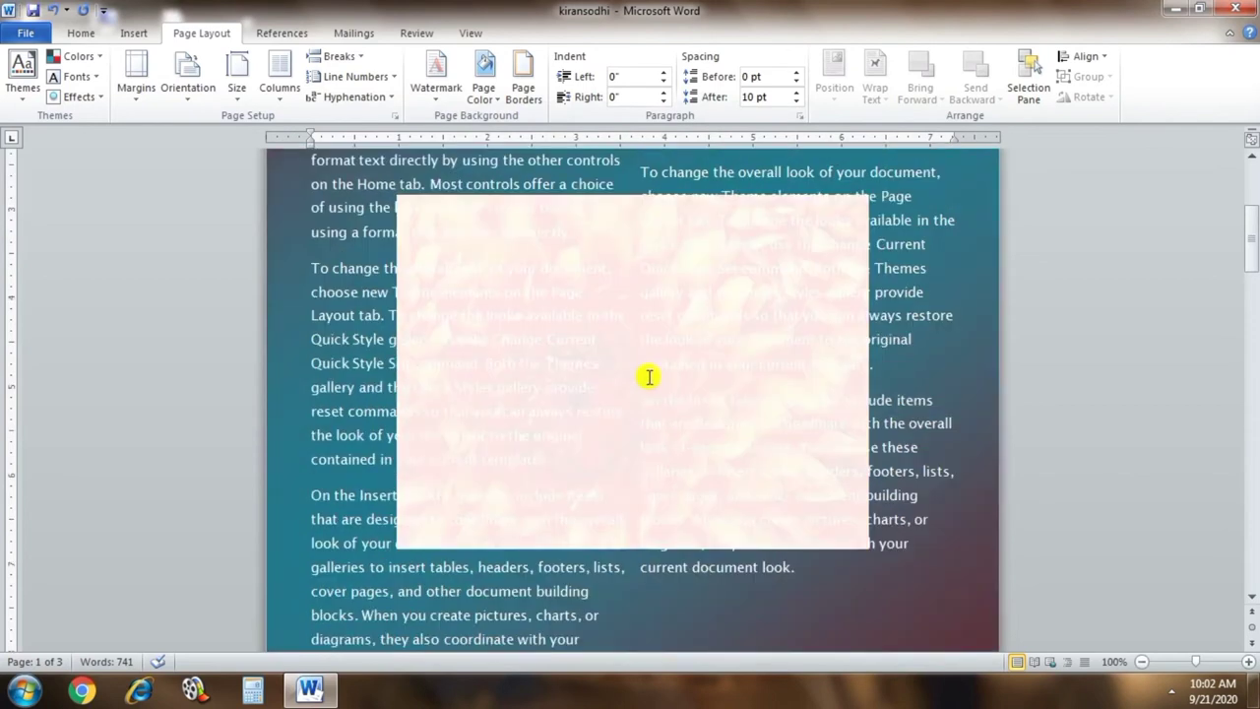
pyautogui.scroll(-5, 754, 463)
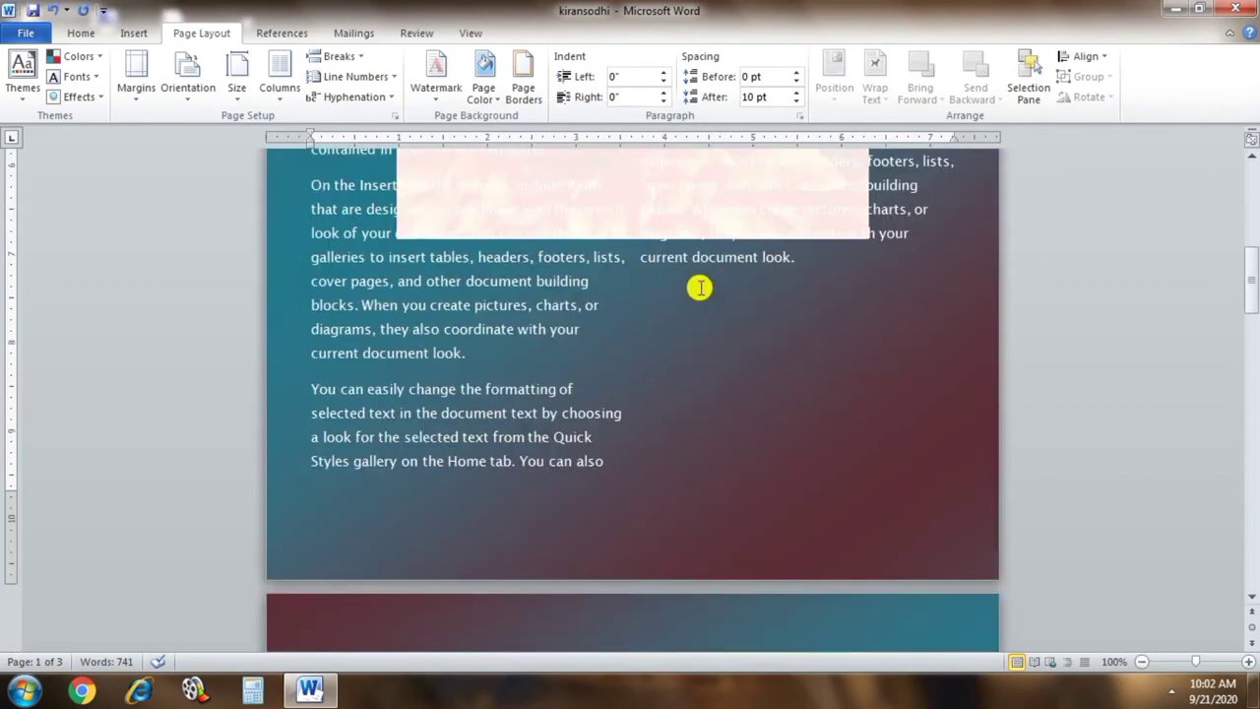
pyautogui.scroll(5, 698, 285)
pyautogui.scroll(4, 607, 245)
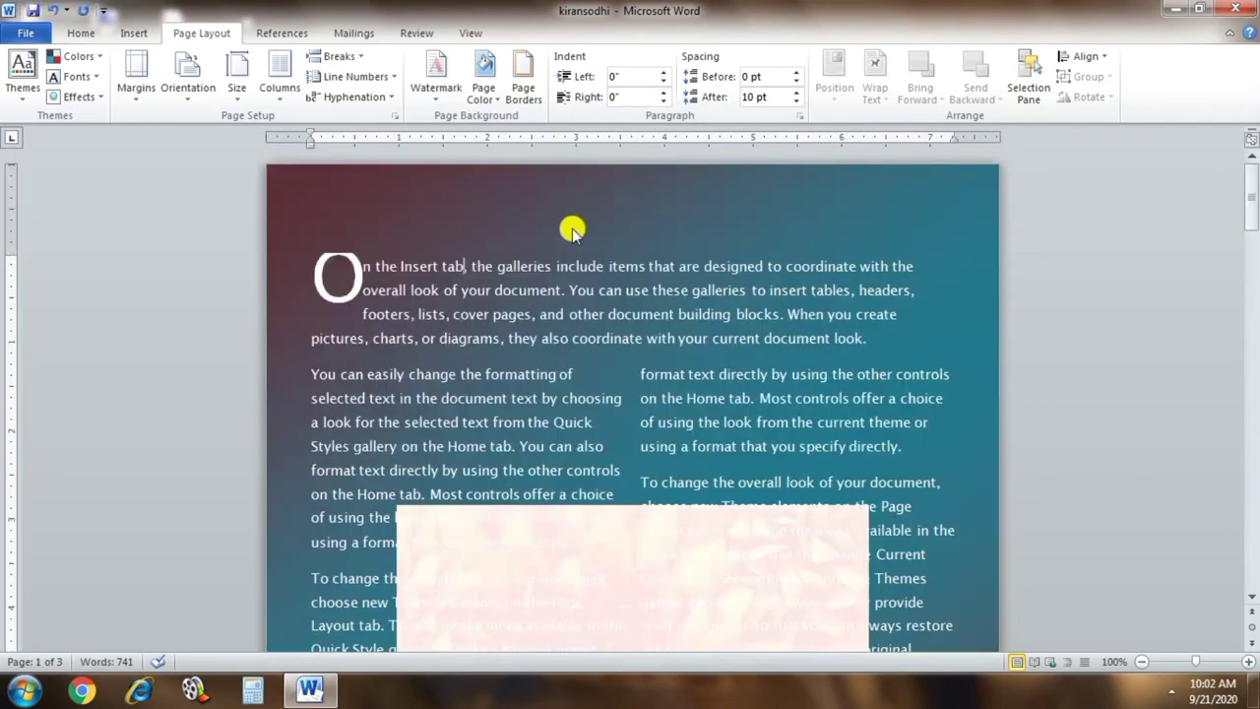
# - Configure a dashed black 1 pt Shadow page border with no art
pyautogui.click(534, 101)
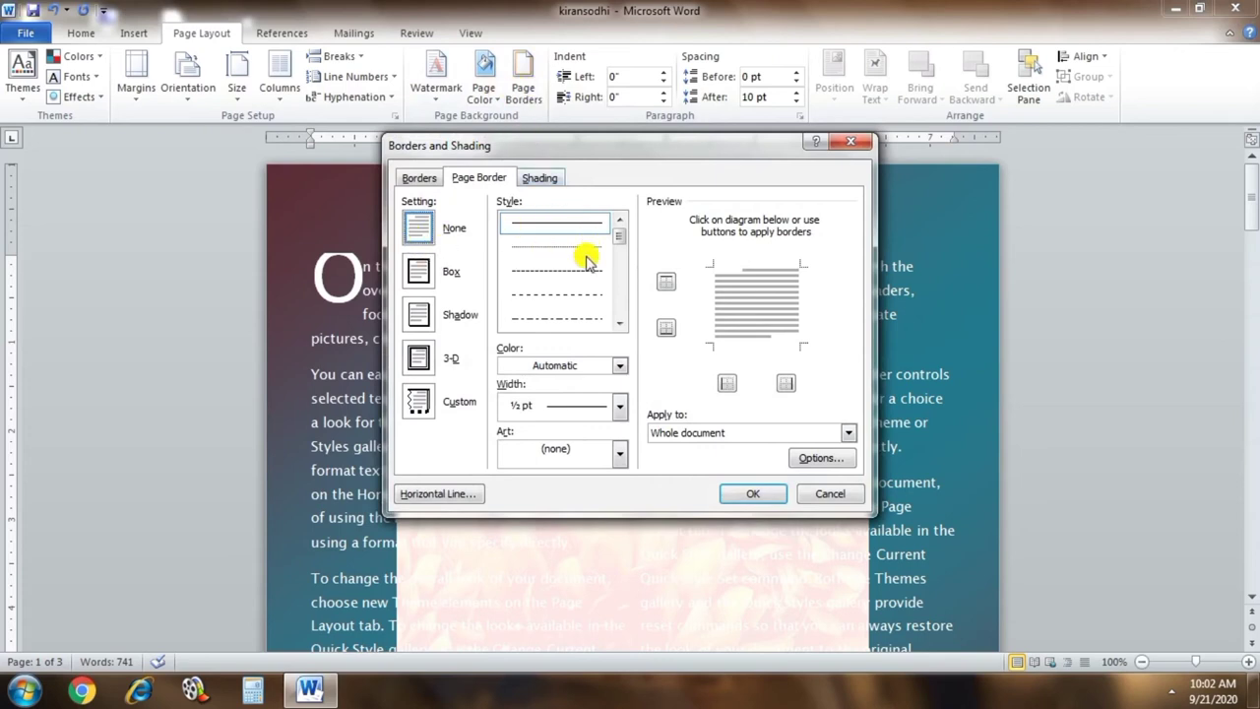
pyautogui.click(563, 271)
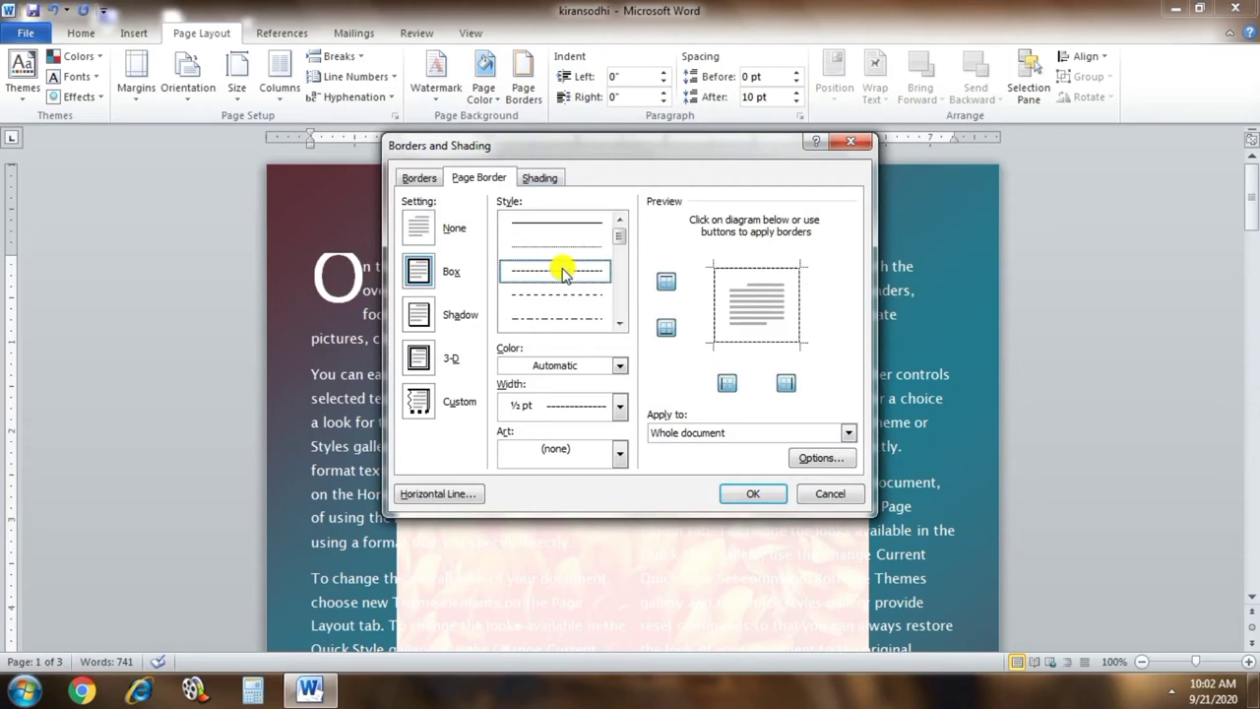
pyautogui.click(596, 367)
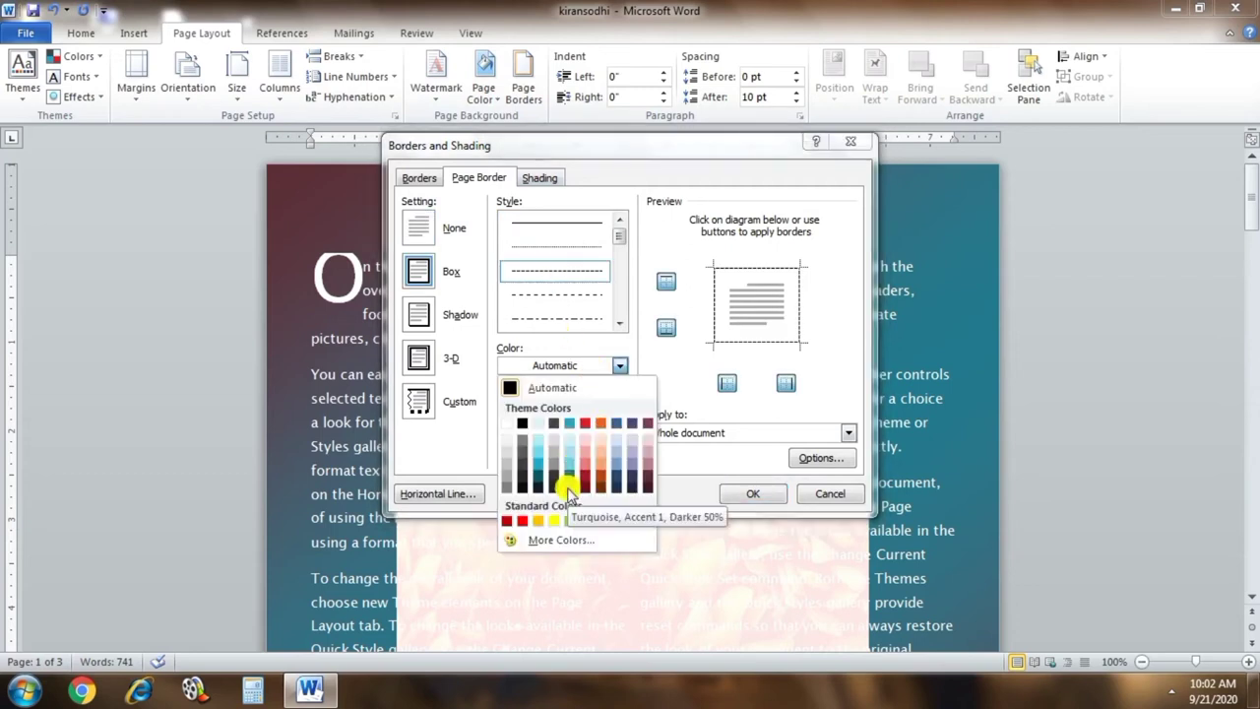
pyautogui.click(523, 487)
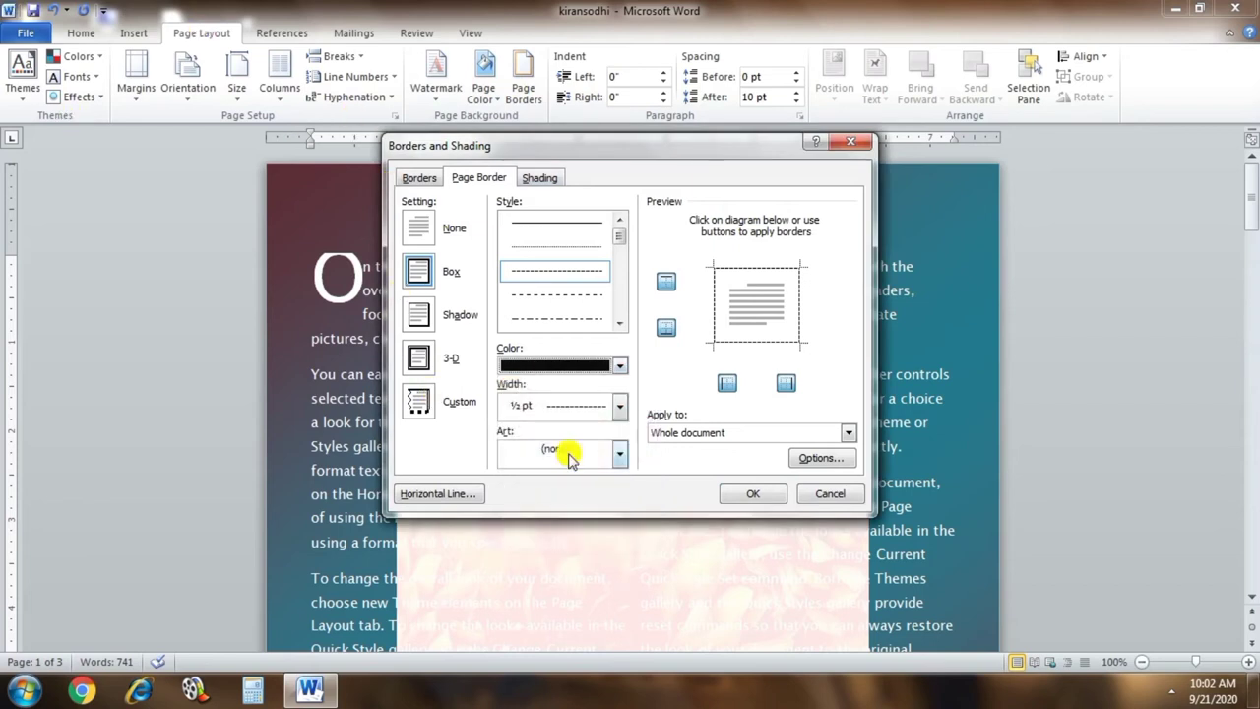
pyautogui.click(593, 406)
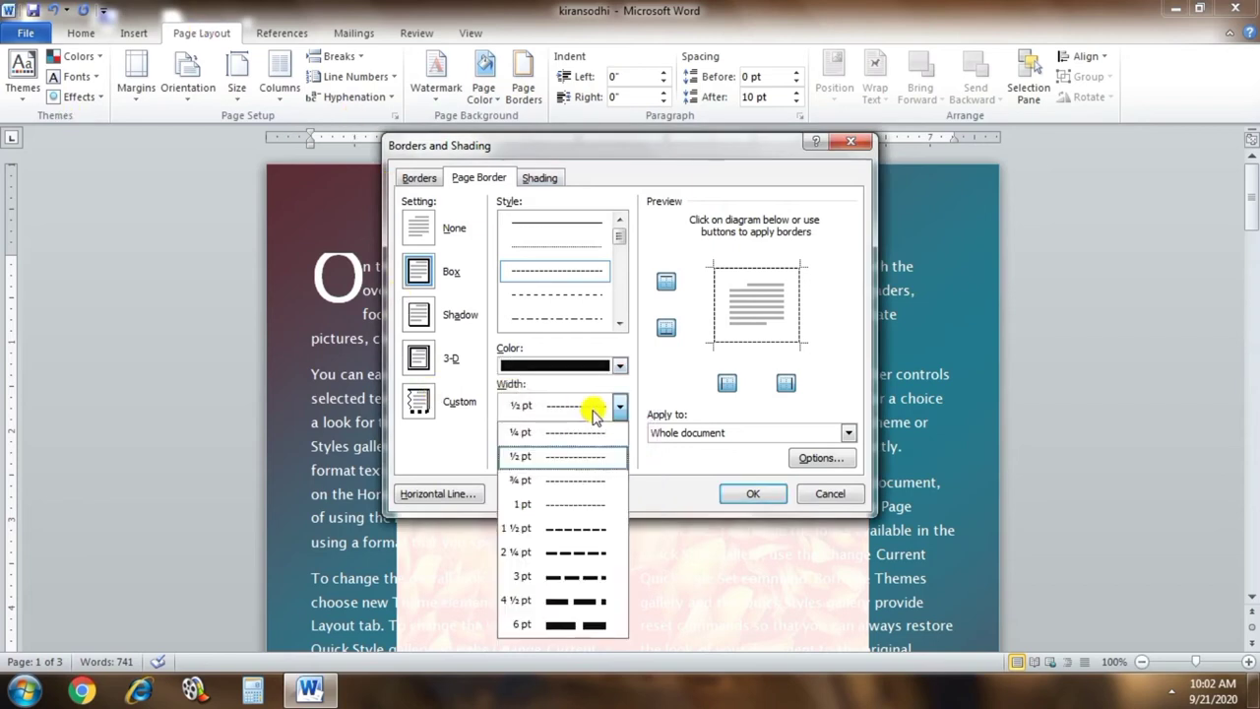
pyautogui.click(588, 504)
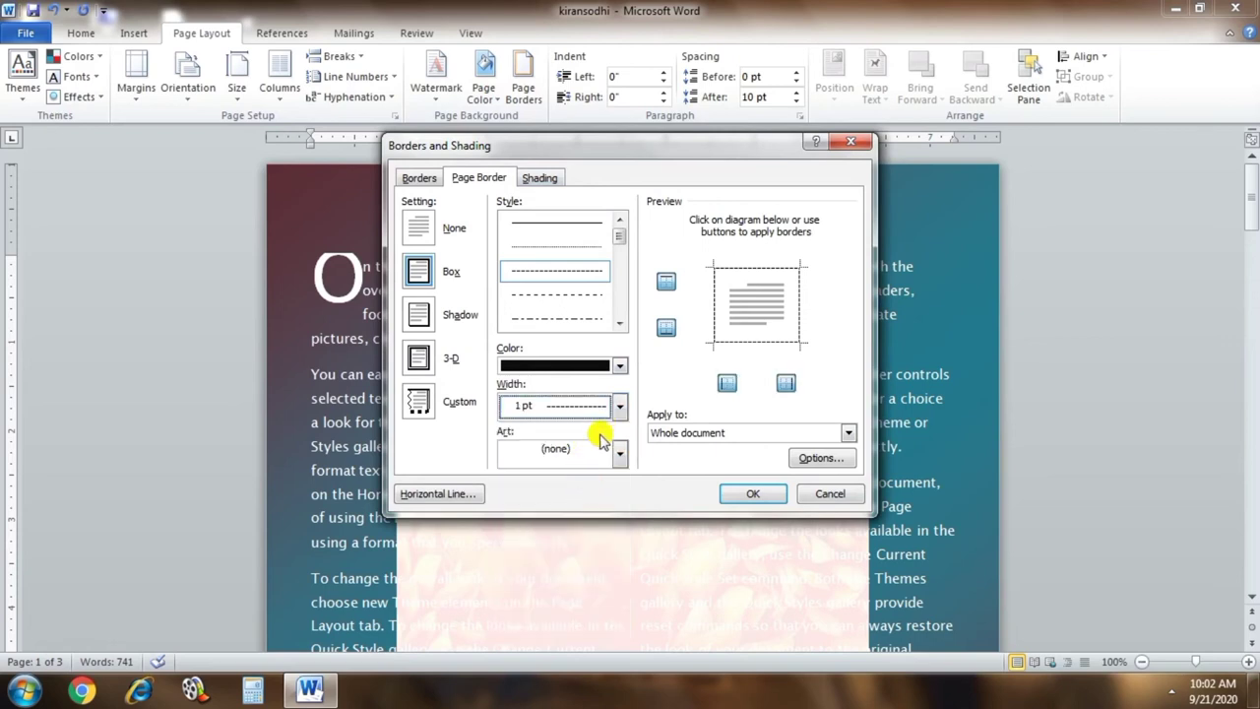
pyautogui.click(607, 459)
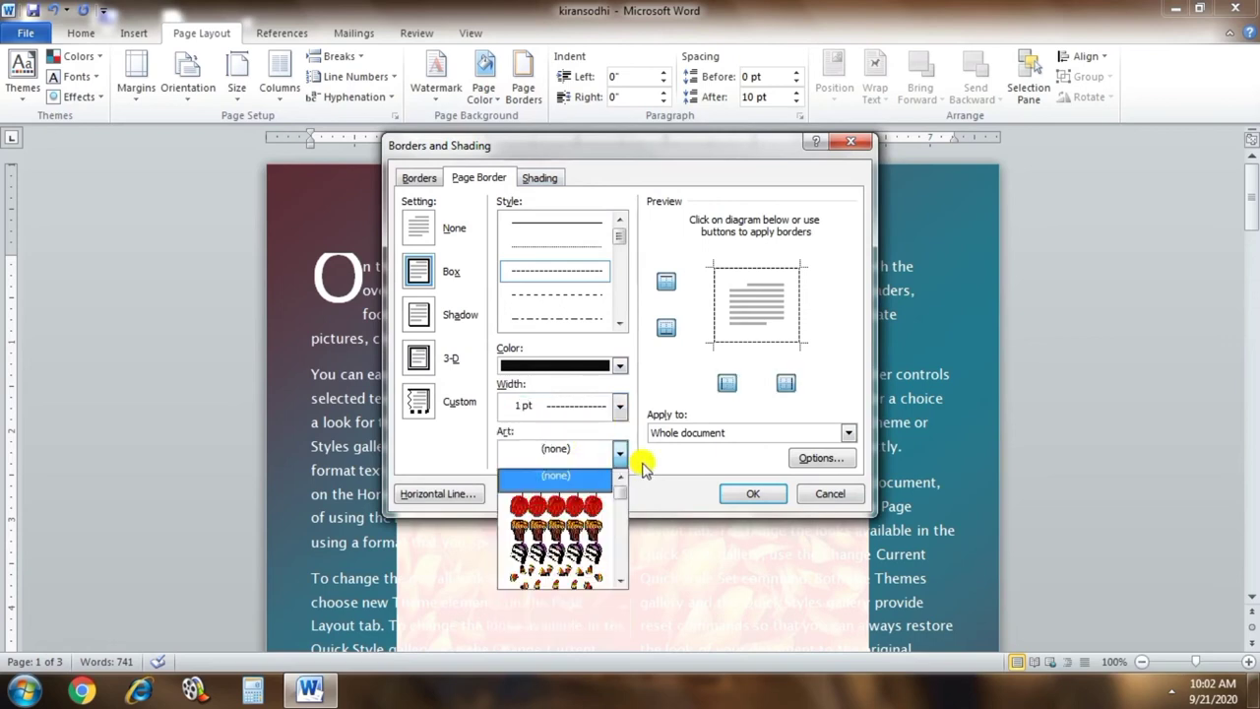
pyautogui.click(643, 468)
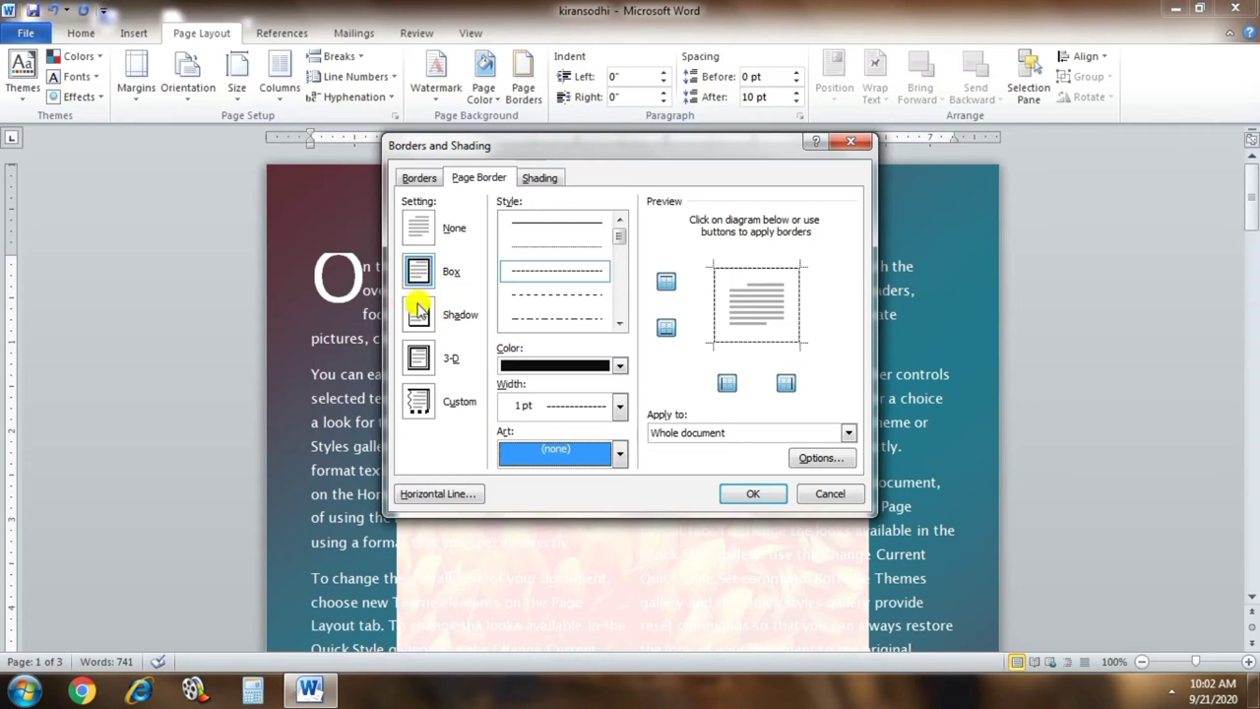
pyautogui.click(421, 311)
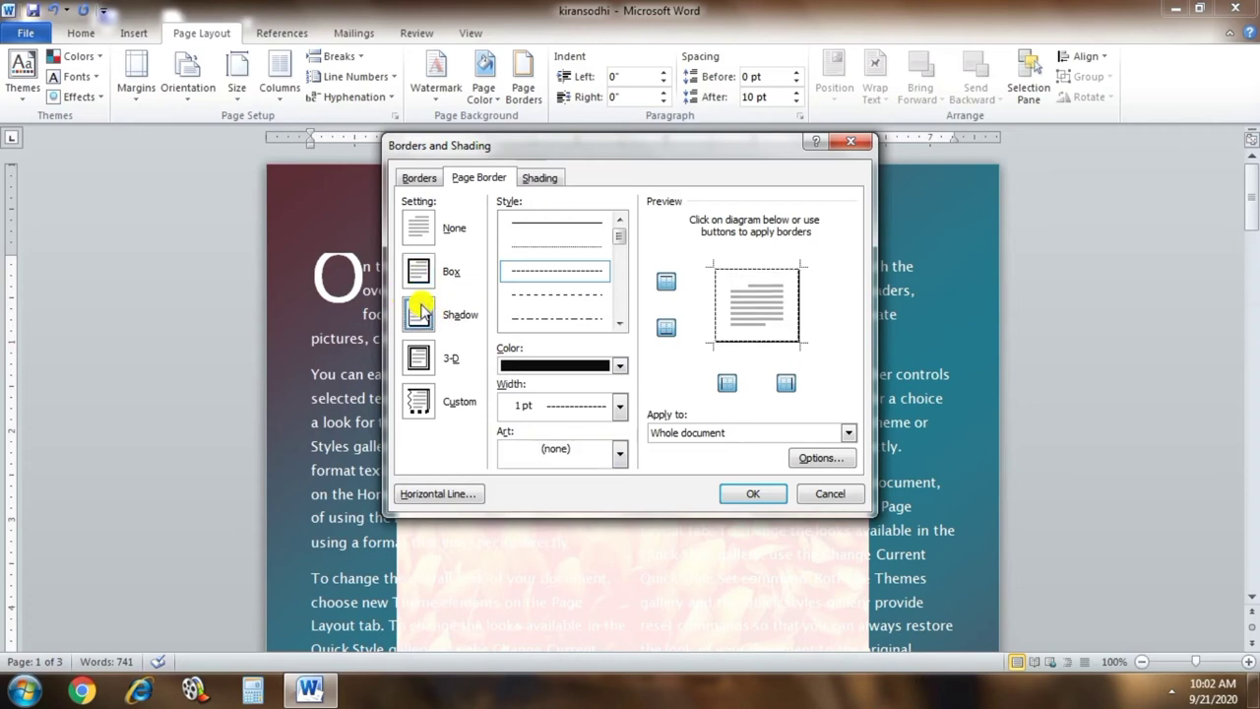
# - Apply the dashed shadow border and scroll through the pages to check it
pyautogui.click(754, 492)
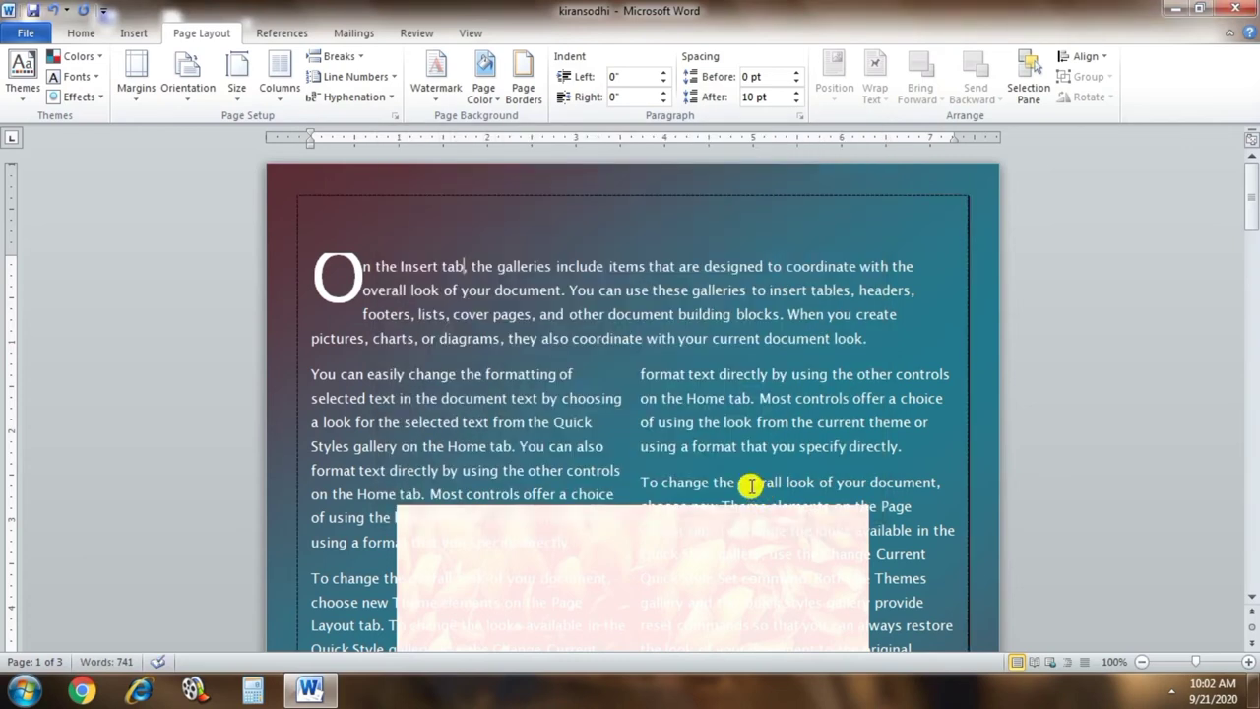
pyautogui.scroll(-2, 759, 436)
pyautogui.scroll(-5, 759, 423)
pyautogui.scroll(-6, 740, 404)
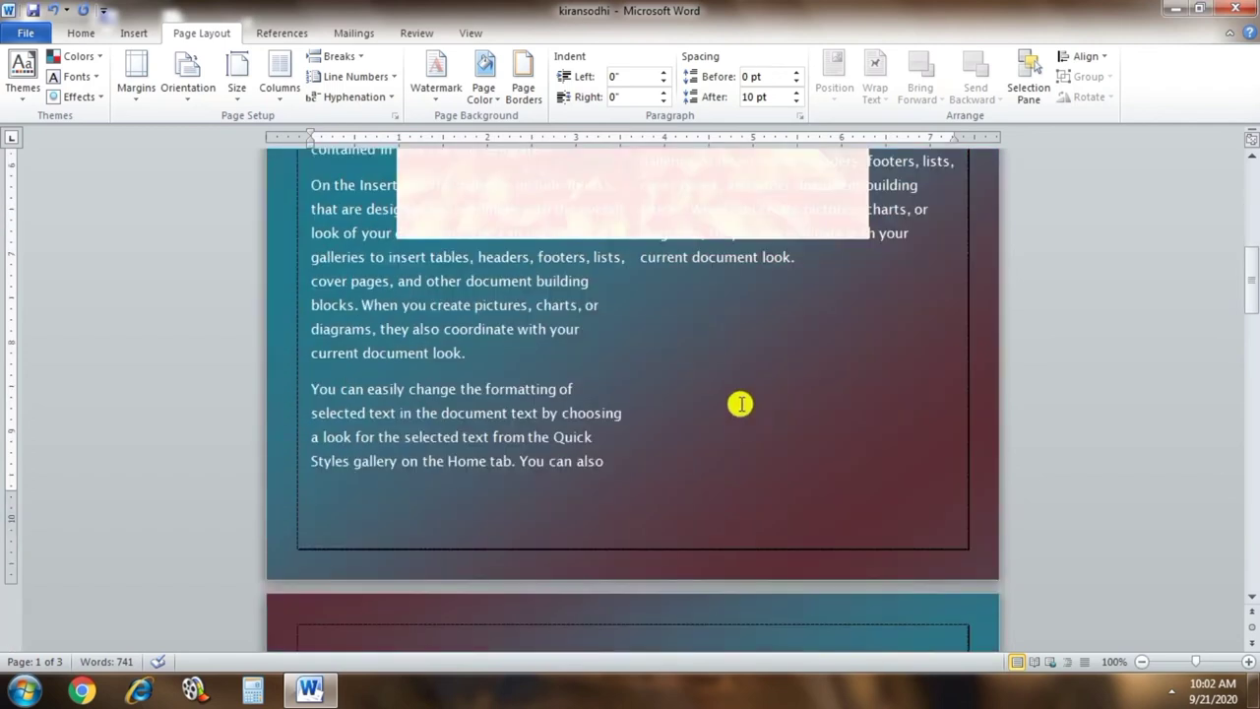
pyautogui.scroll(1, 739, 390)
pyautogui.scroll(5, 726, 369)
pyautogui.scroll(4, 723, 369)
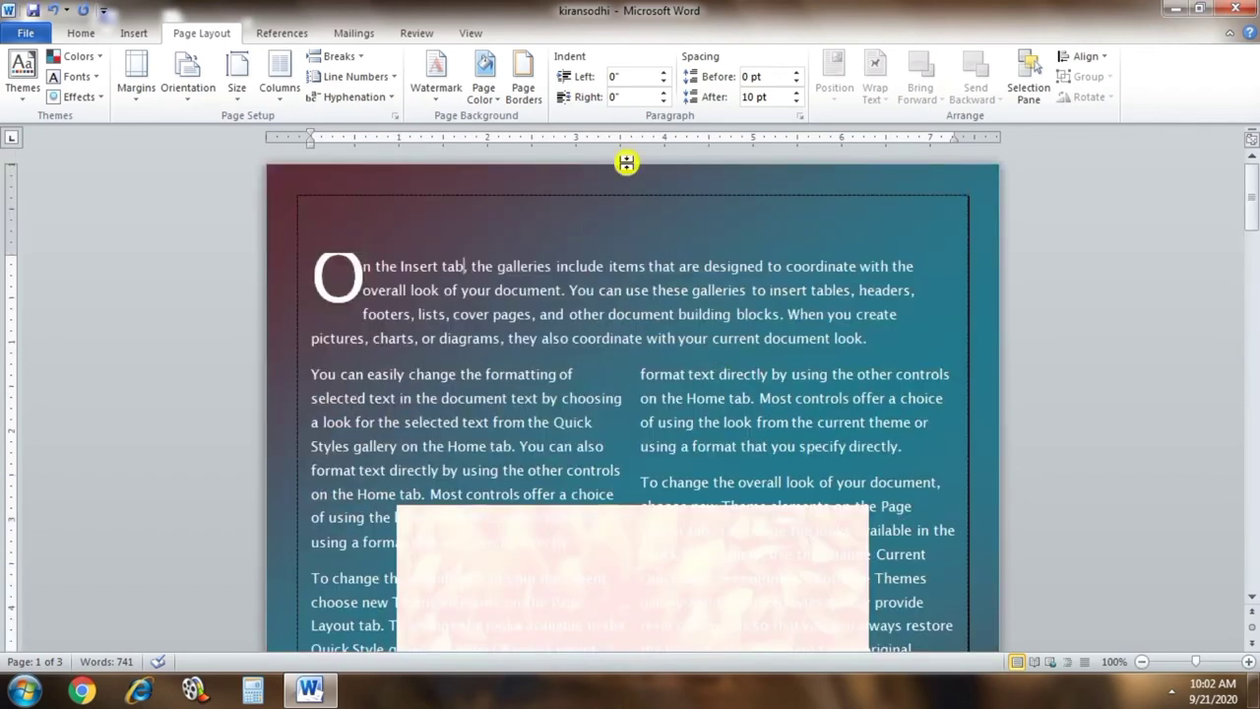
pyautogui.click(520, 107)
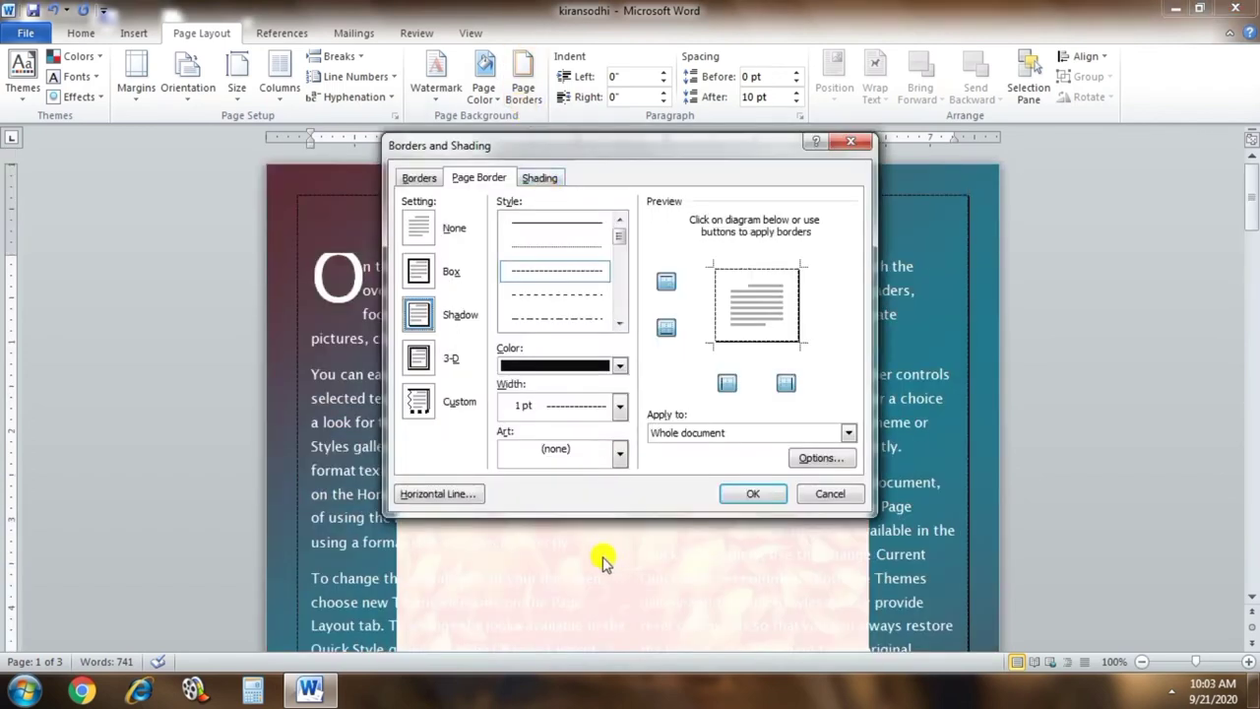
# - Shade the opening intro paragraph with a yellow fill, keeping the pattern style Clear
pyautogui.click(540, 177)
pyautogui.click(509, 223)
pyautogui.click(467, 354)
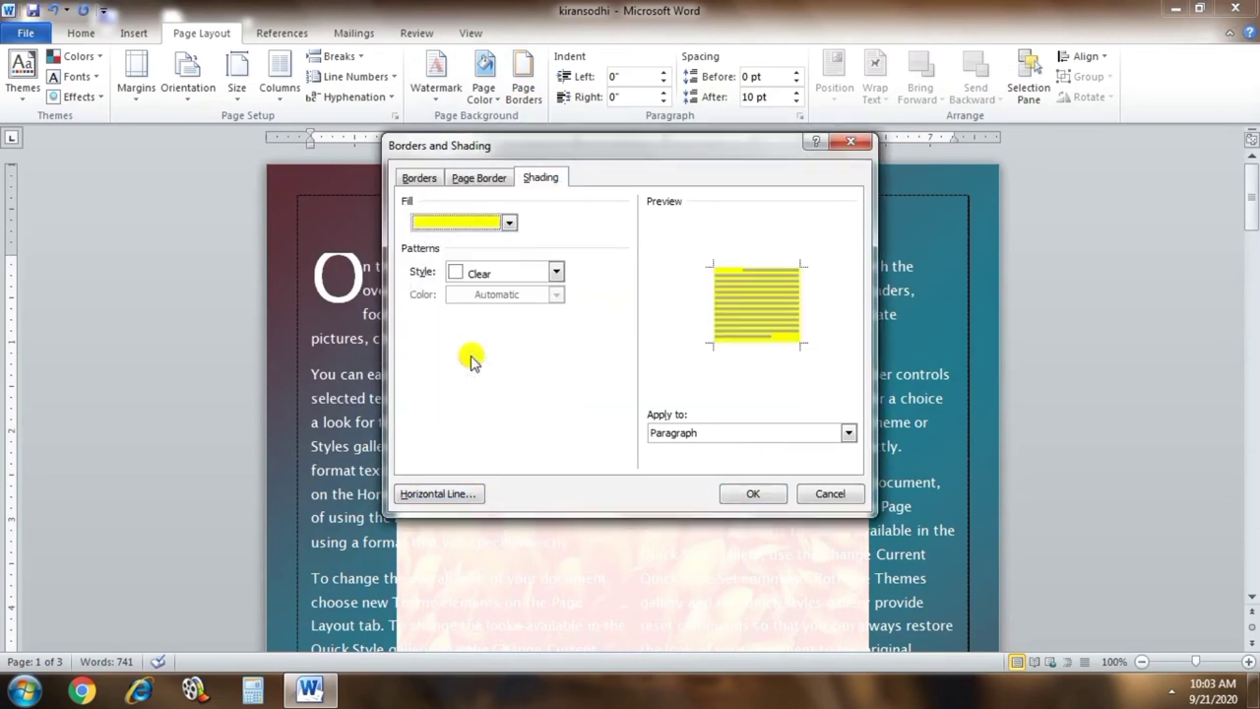
pyautogui.click(459, 278)
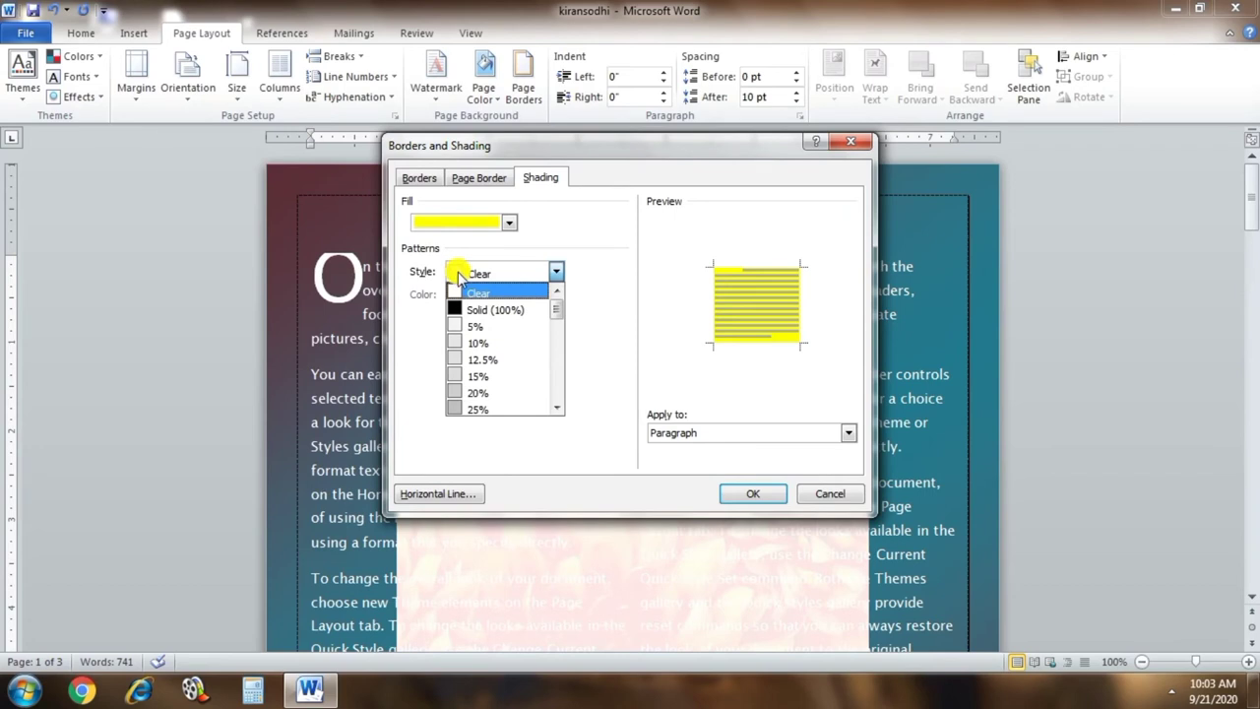
pyautogui.click(492, 310)
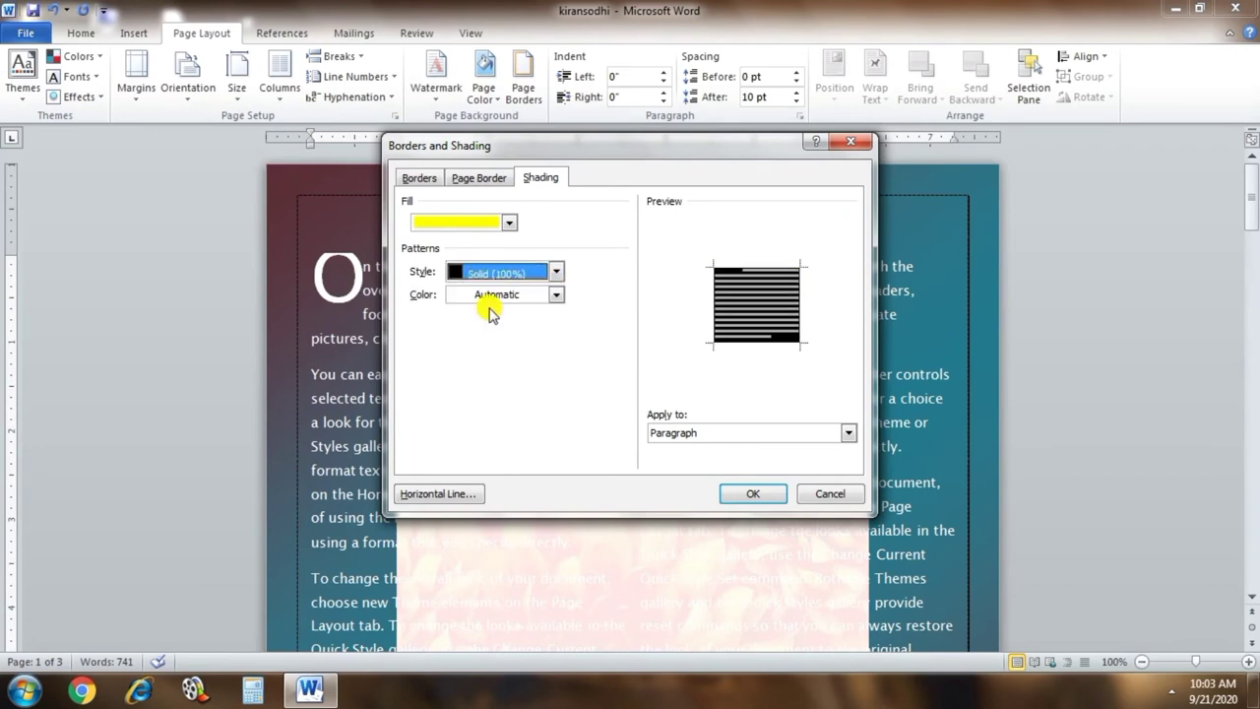
pyautogui.click(556, 294)
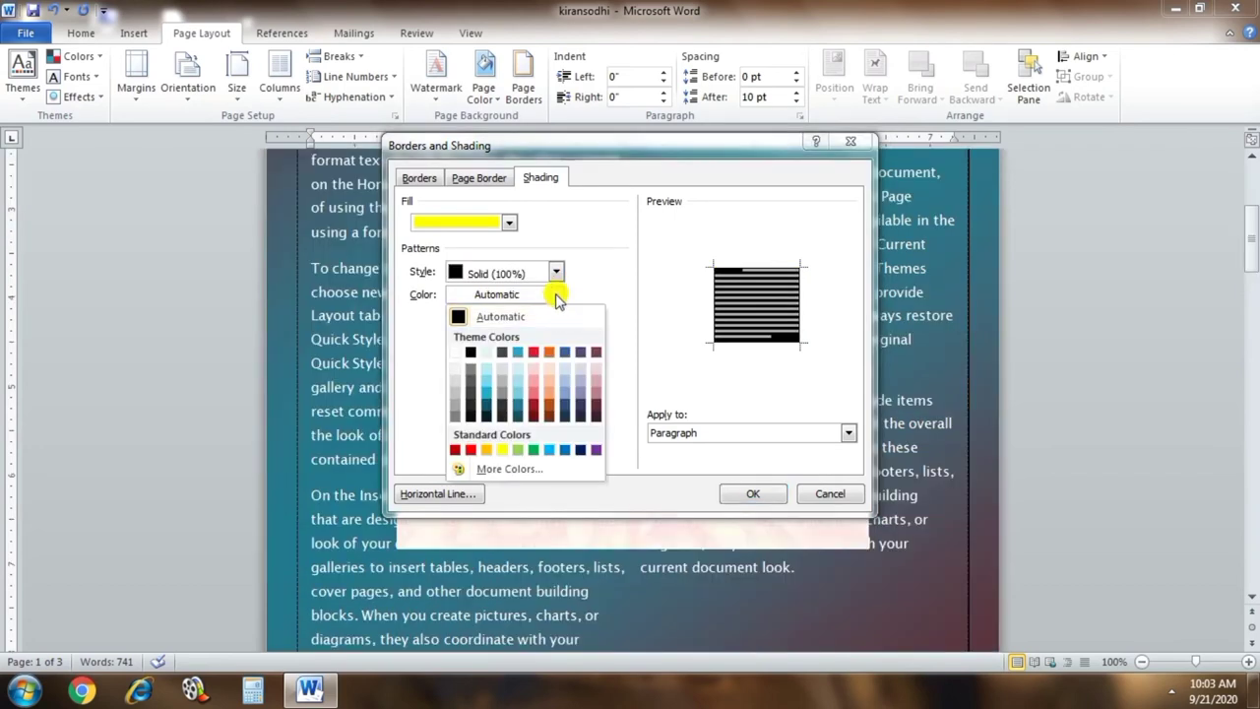
pyautogui.click(558, 293)
pyautogui.click(556, 271)
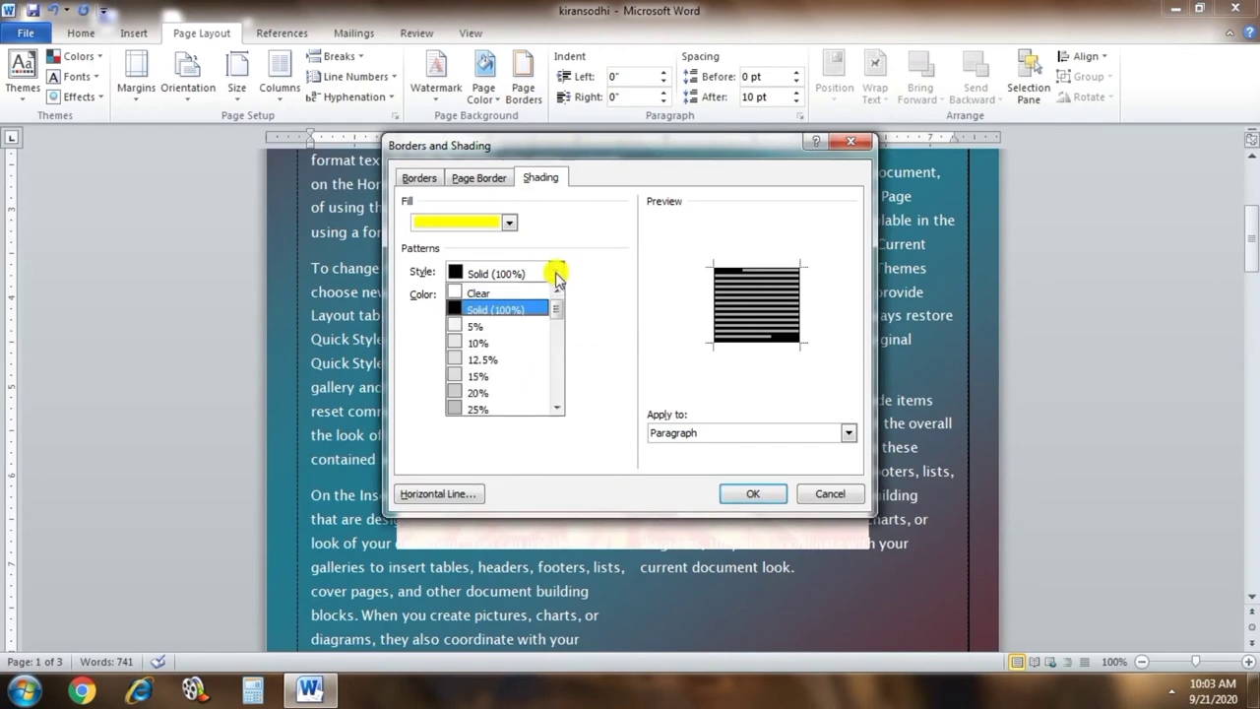
pyautogui.click(514, 292)
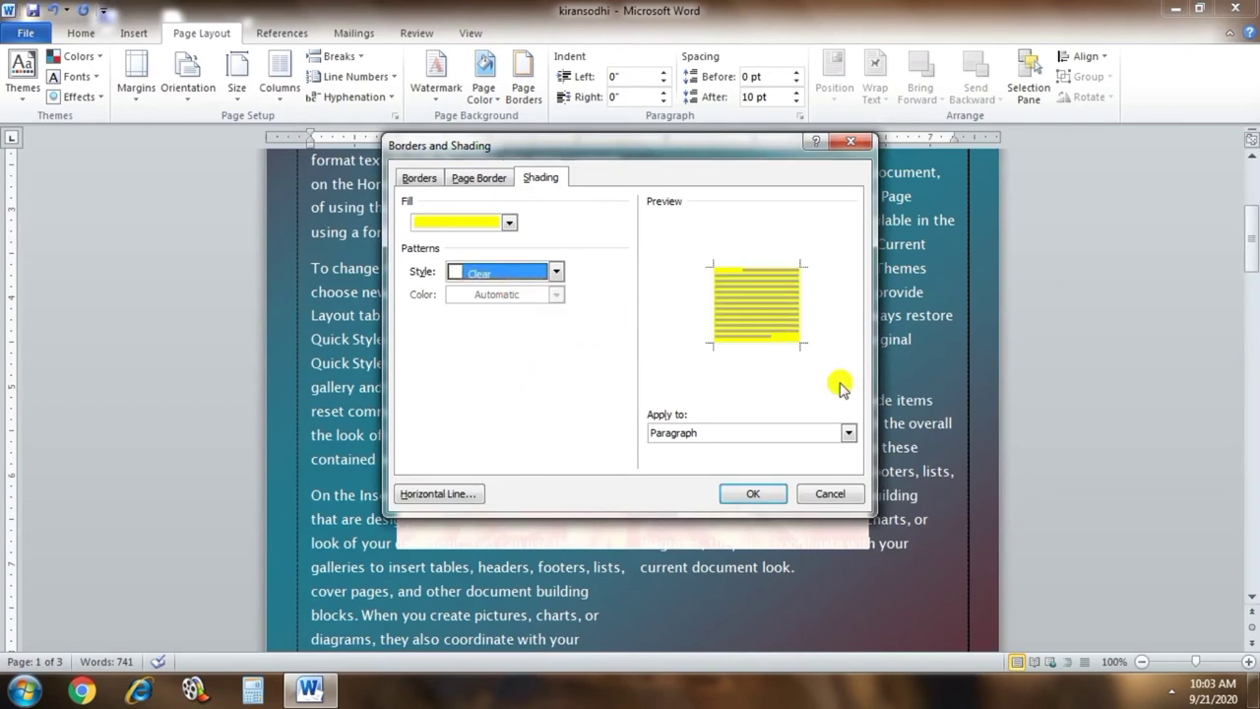
pyautogui.click(754, 493)
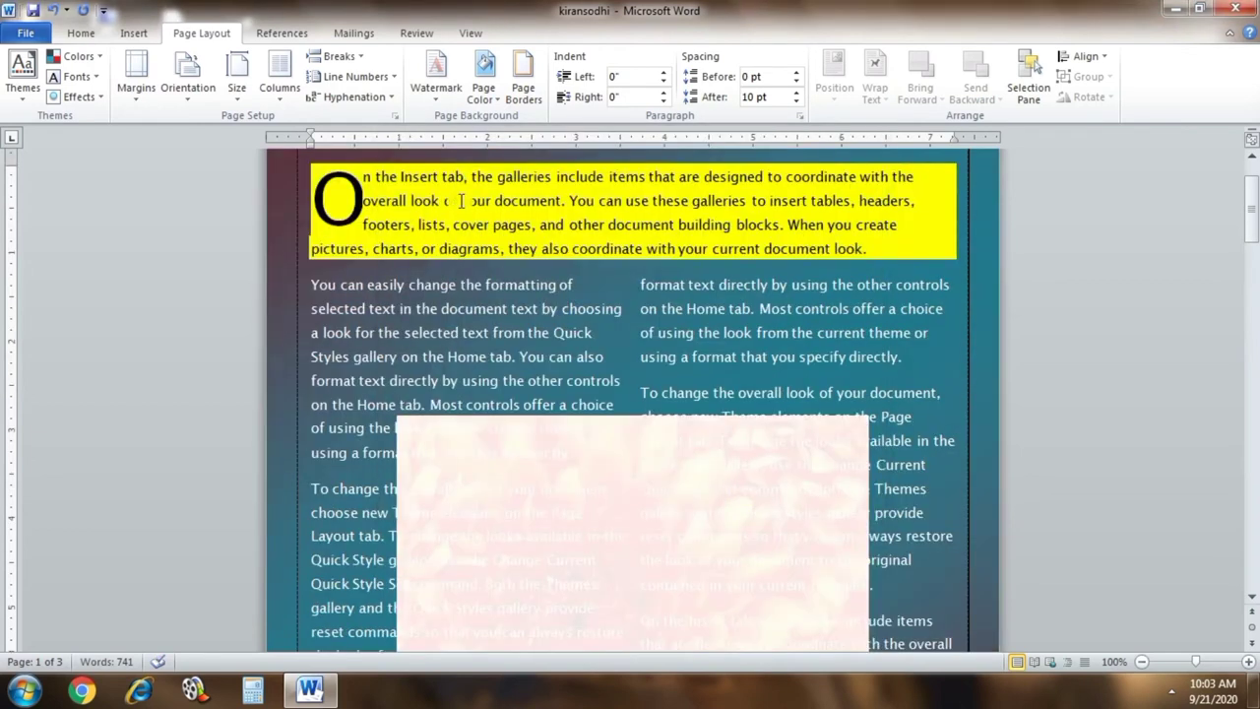
# - Indent the intro paragraph 1 inch on both the left and right
pyautogui.click(630, 76)
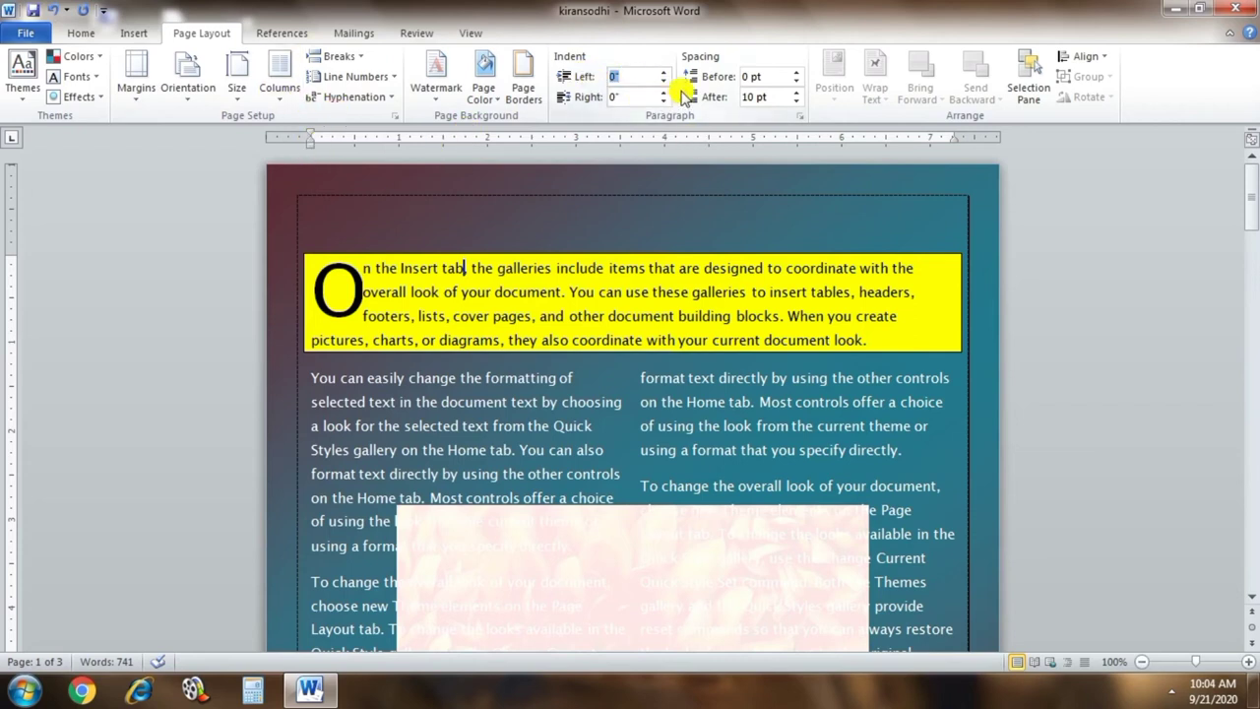
pyautogui.write('1')
pyautogui.press('Return')
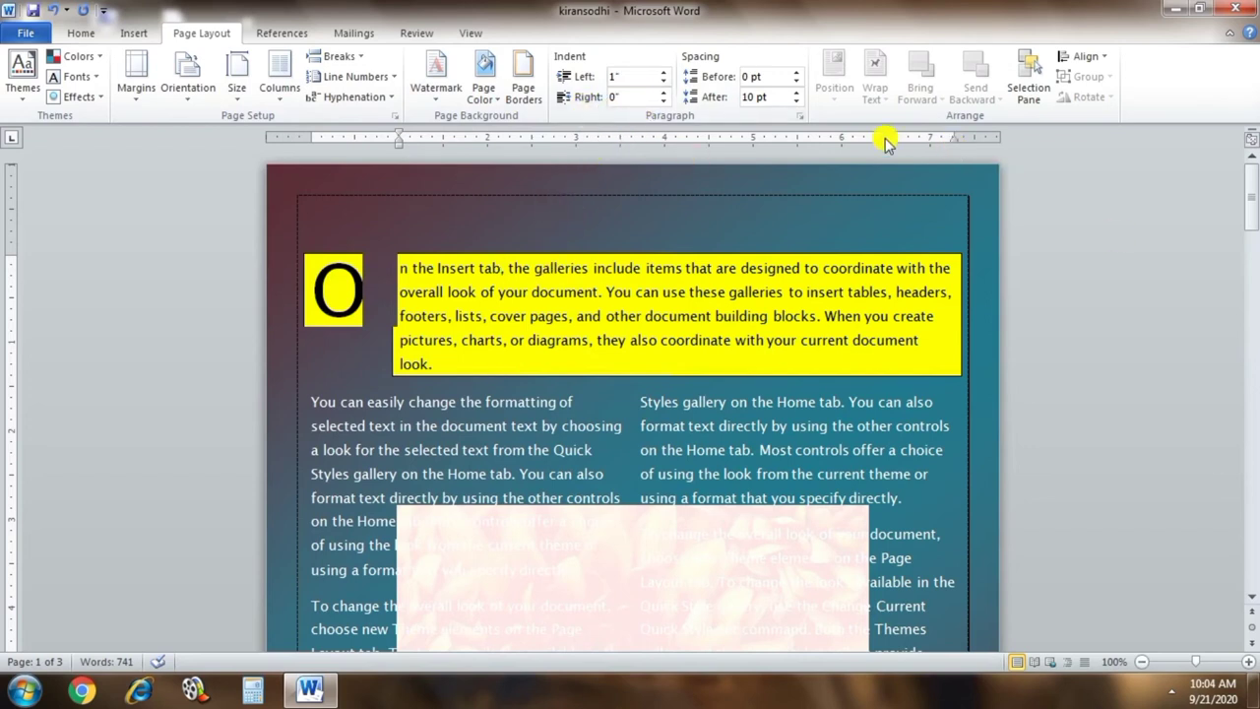
pyautogui.click(619, 97)
pyautogui.write('1')
pyautogui.press('Return')
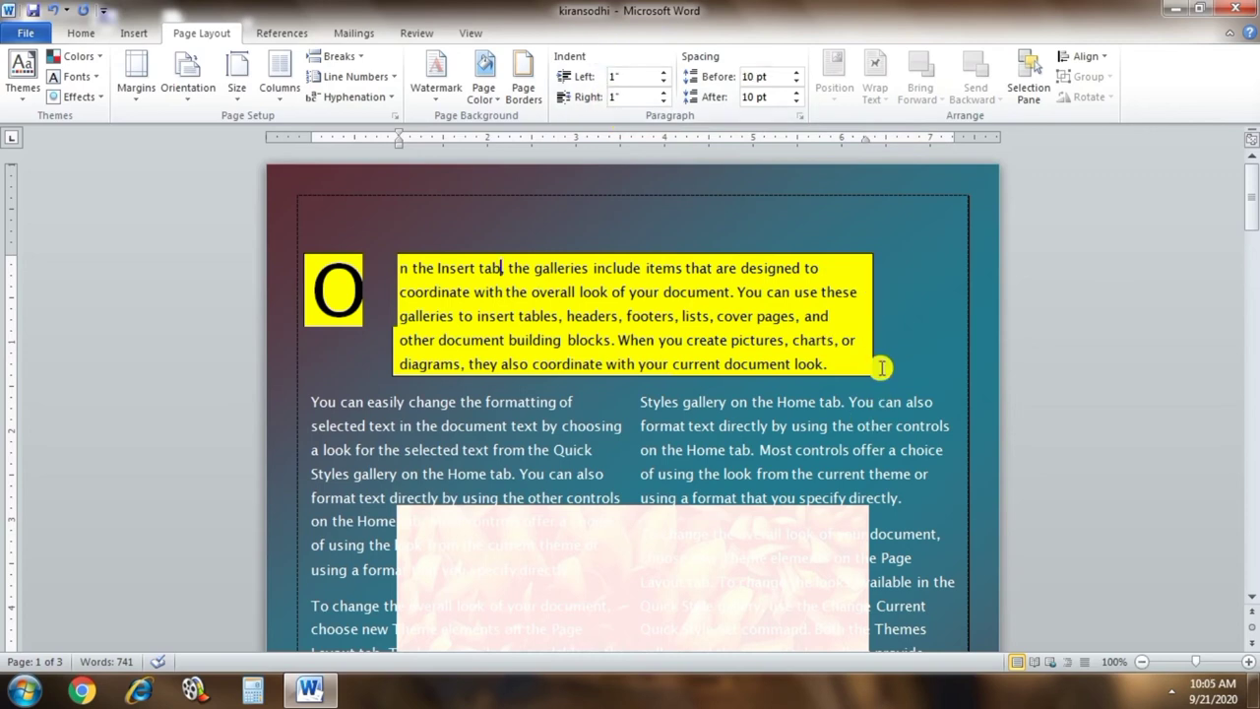
# - Select the yellow intro paragraph and adjust its spacing before and after
pyautogui.moveTo(876, 366); pyautogui.dragTo(354, 268)
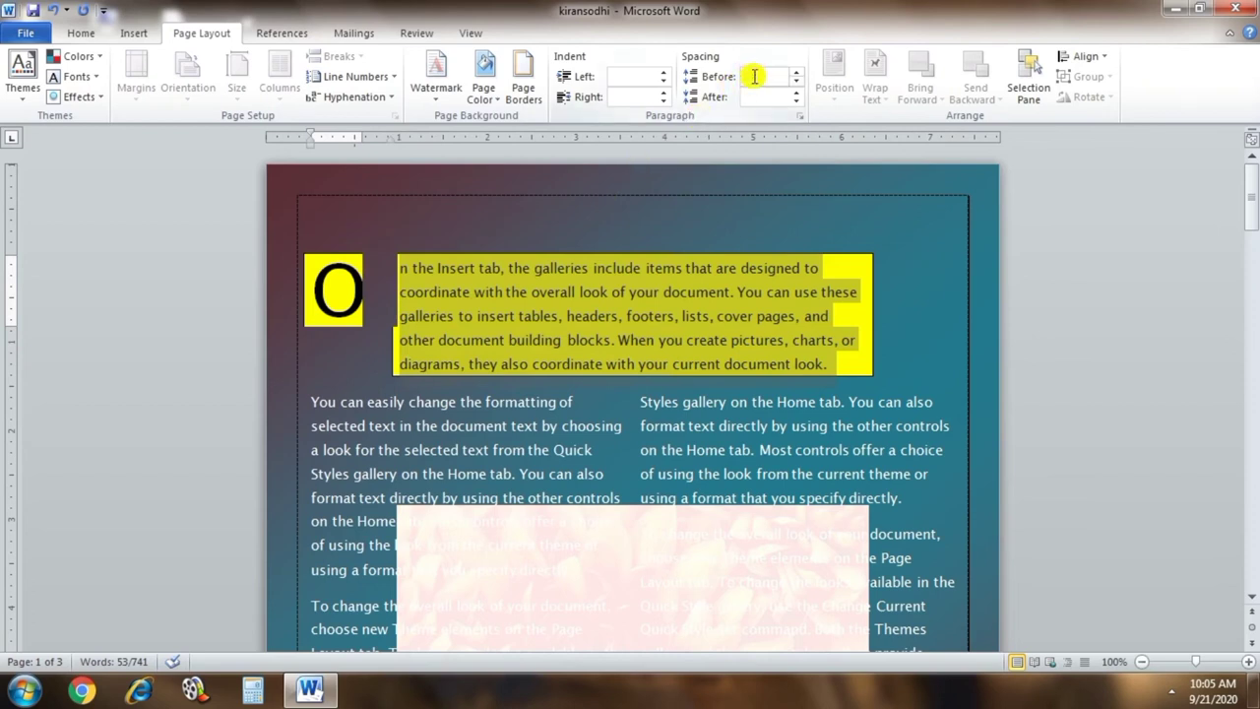
pyautogui.click(796, 71)
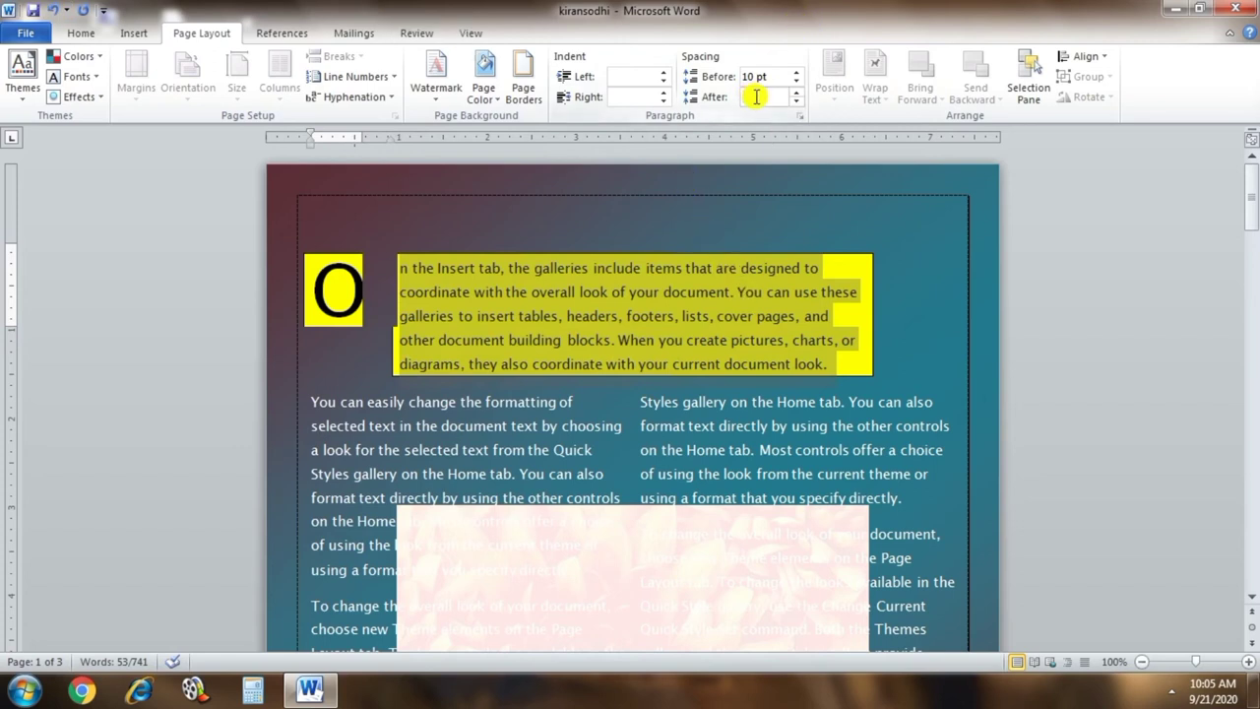
pyautogui.write('10')
pyautogui.press('Return')
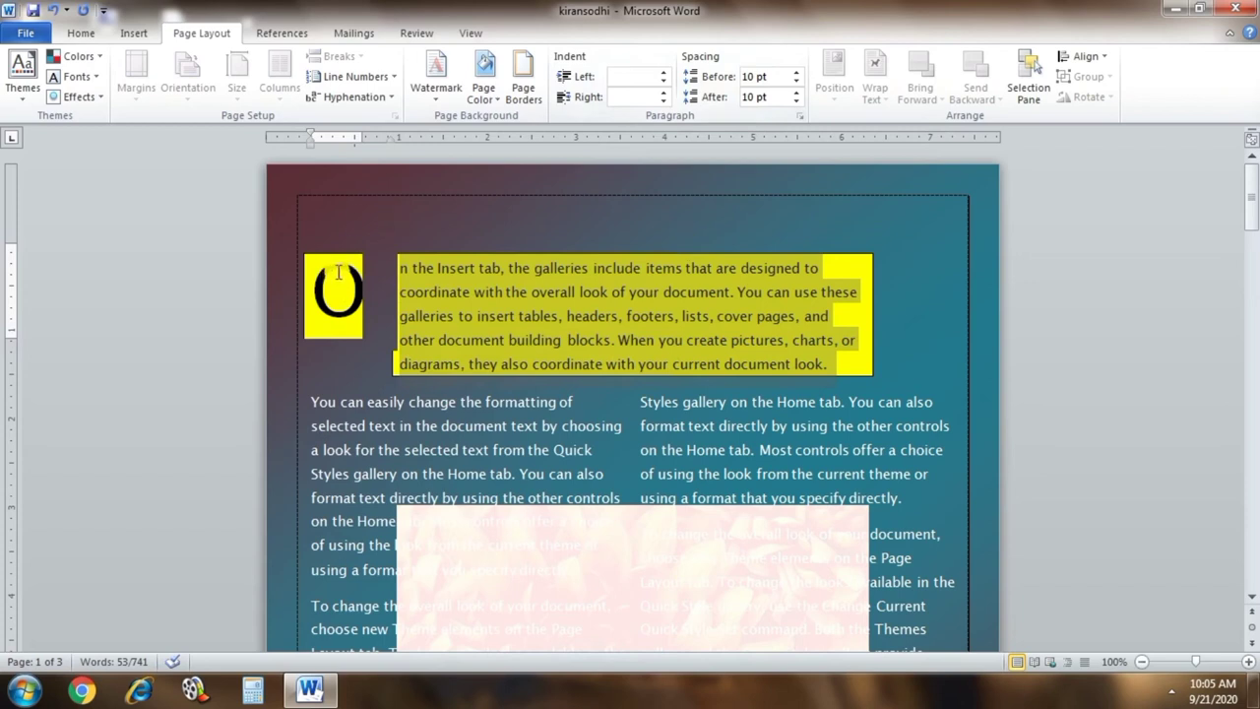
pyautogui.click(752, 77)
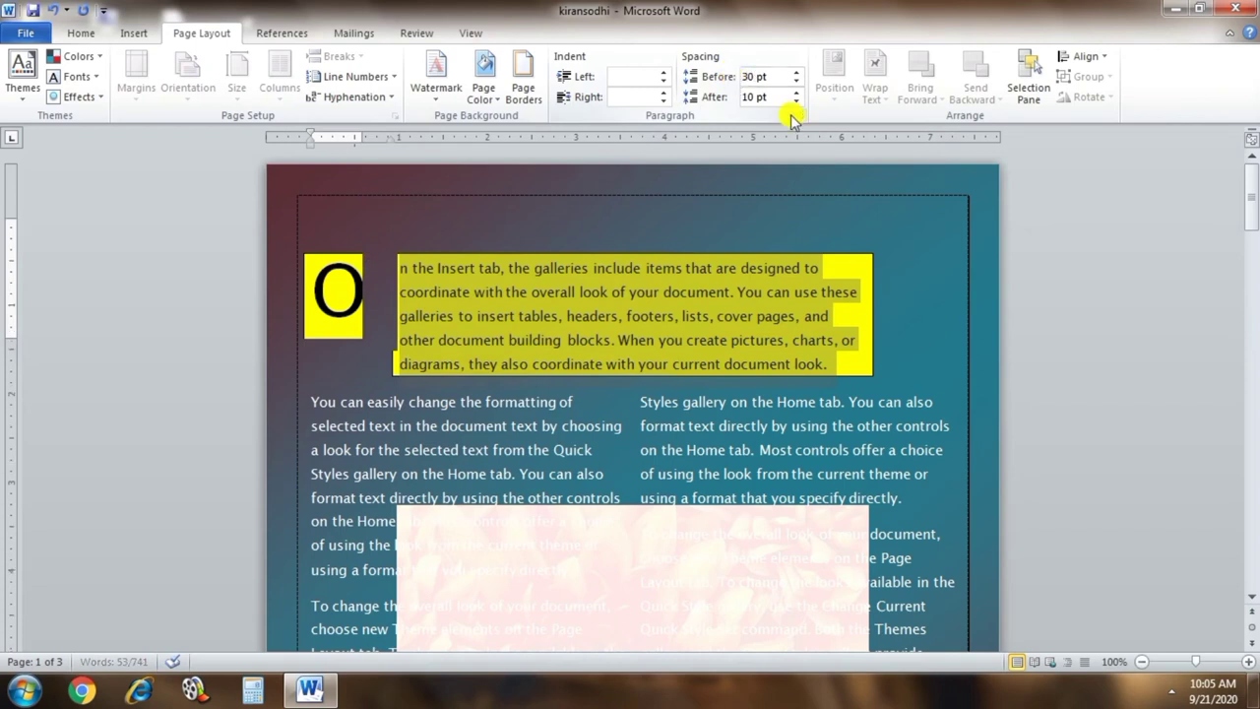
pyautogui.click(813, 135)
pyautogui.hotkey('ctrl', 'z')
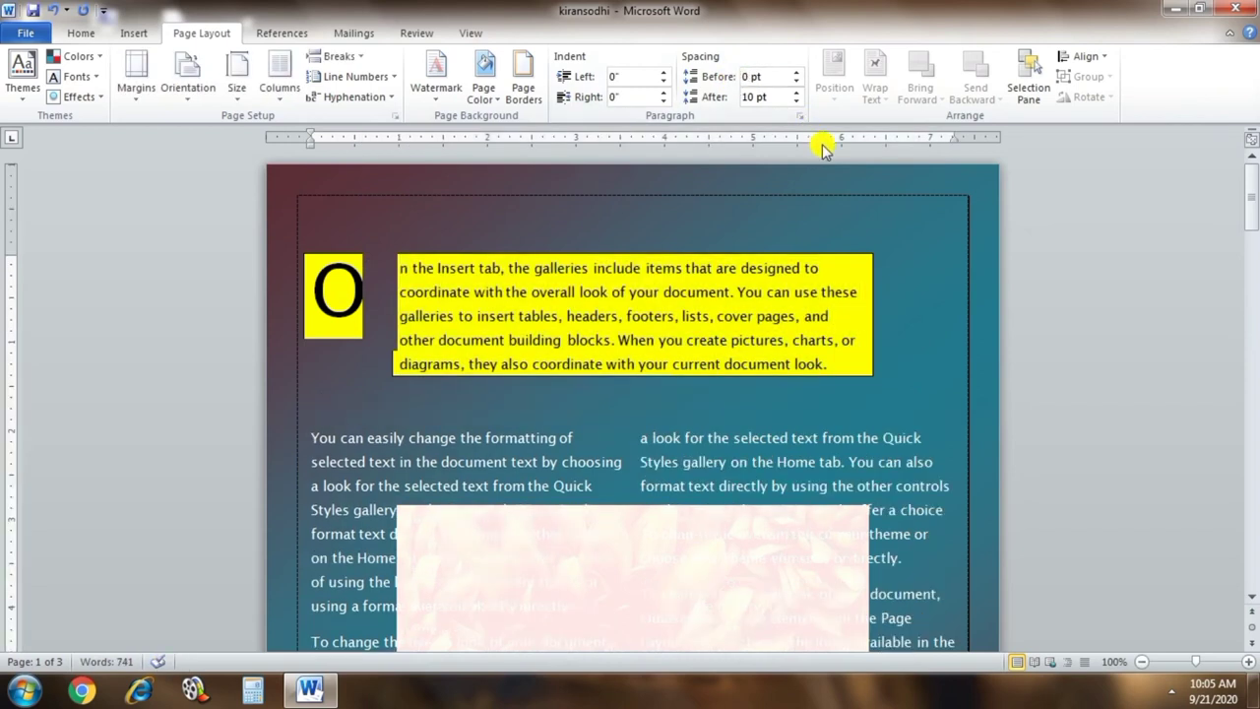
# - Increase the intro paragraph's spacing so the two-column text sits 30 pt further below
pyautogui.click(652, 362)
pyautogui.scroll(-2, 653, 364)
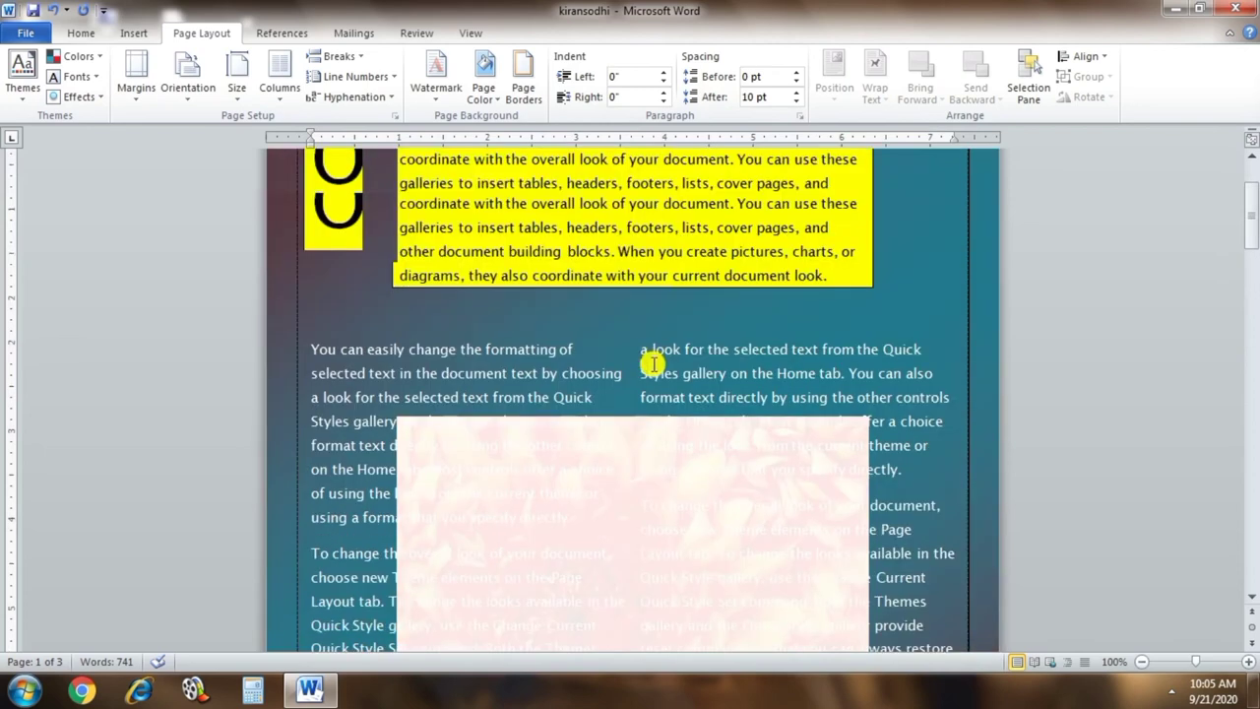
pyautogui.scroll(2, 653, 364)
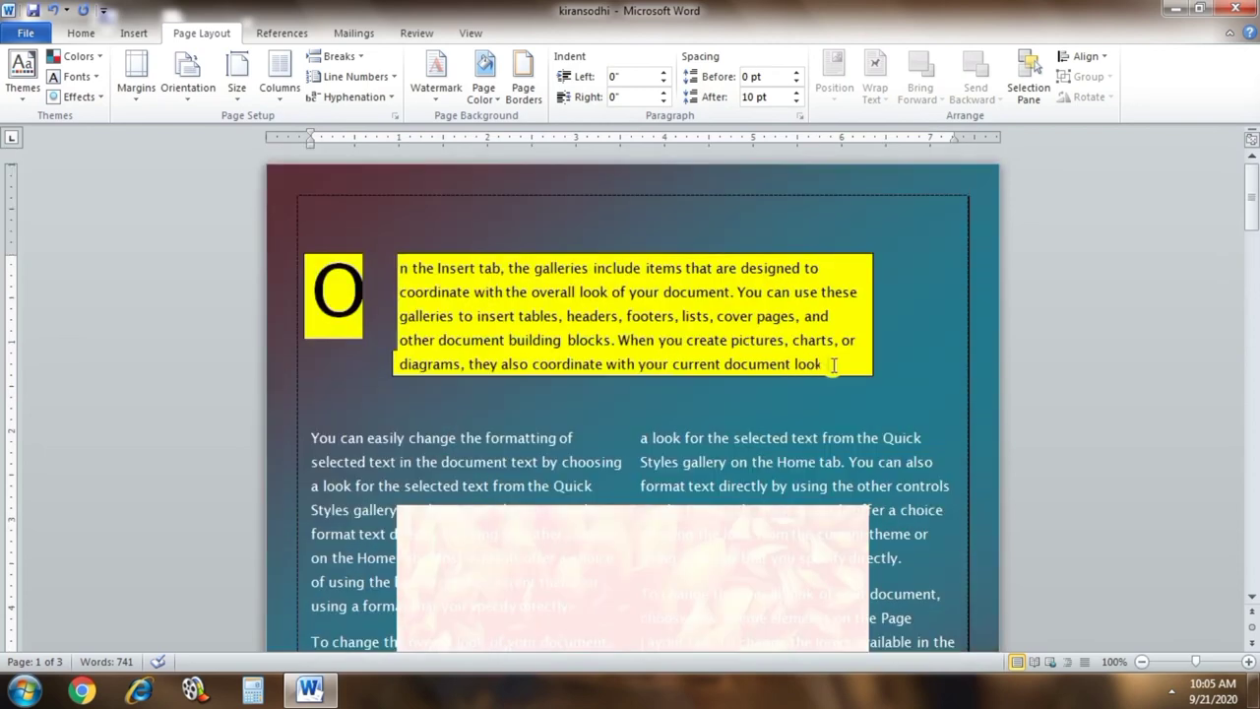
pyautogui.moveTo(833, 364); pyautogui.dragTo(401, 264)
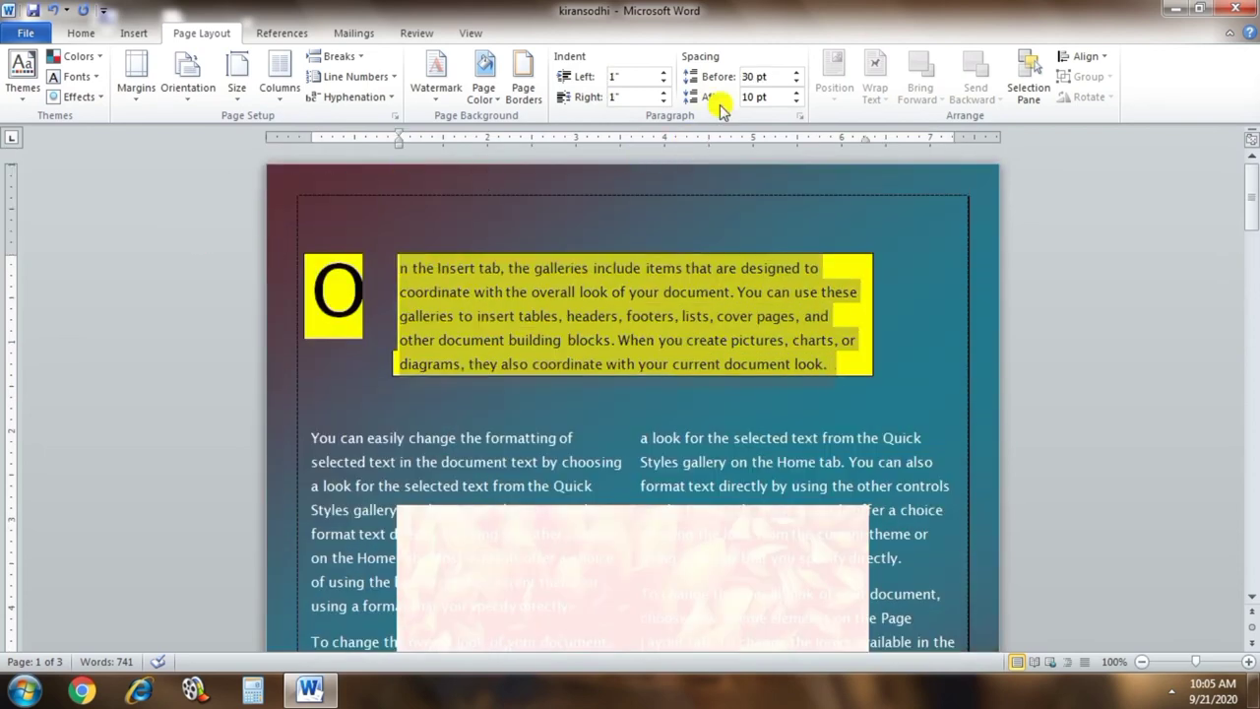
pyautogui.click(752, 97)
pyautogui.scroll(-6, 383, 259)
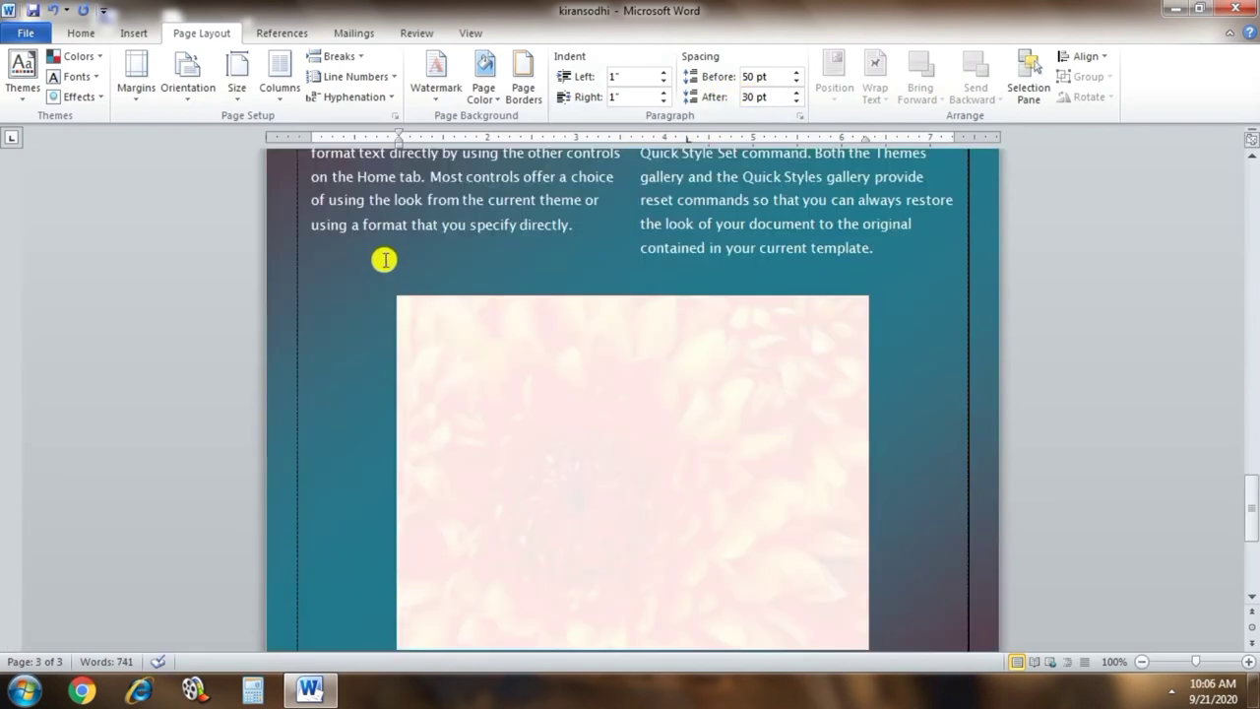
pyautogui.click(388, 273)
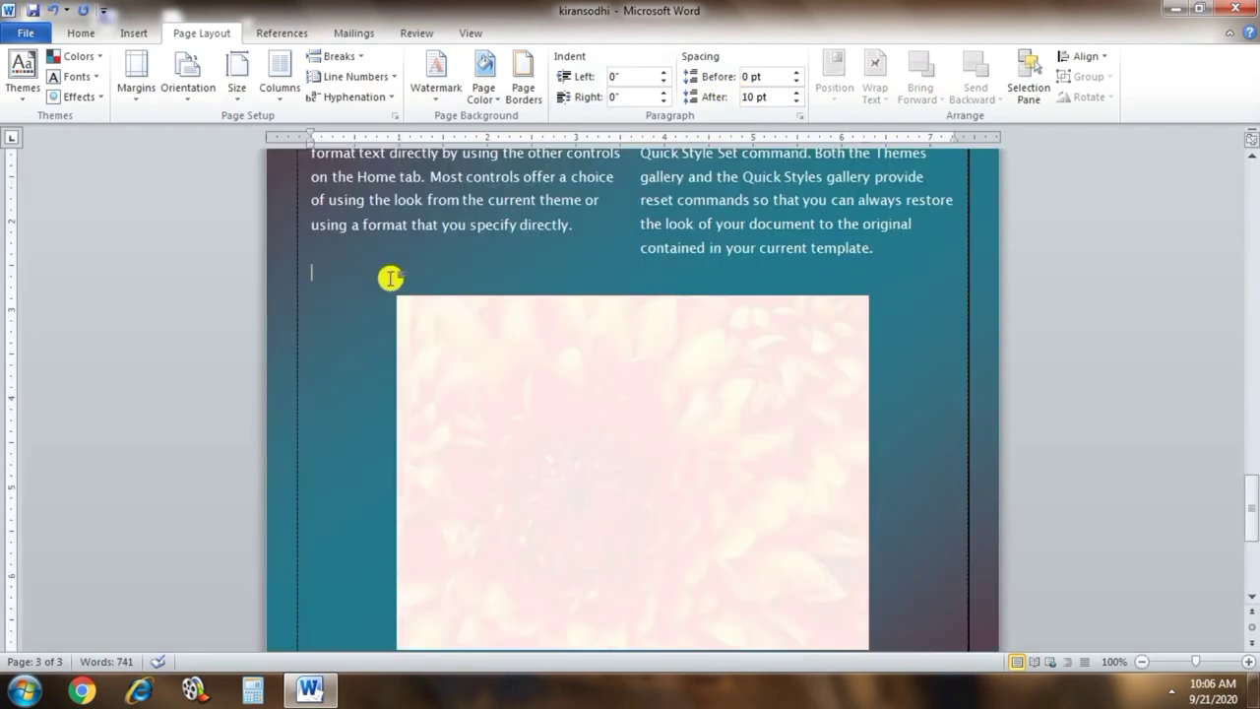
# - Insert the Jellyfish sample picture into the two-column text and bring up its Position choices
pyautogui.click(132, 33)
pyautogui.click(197, 79)
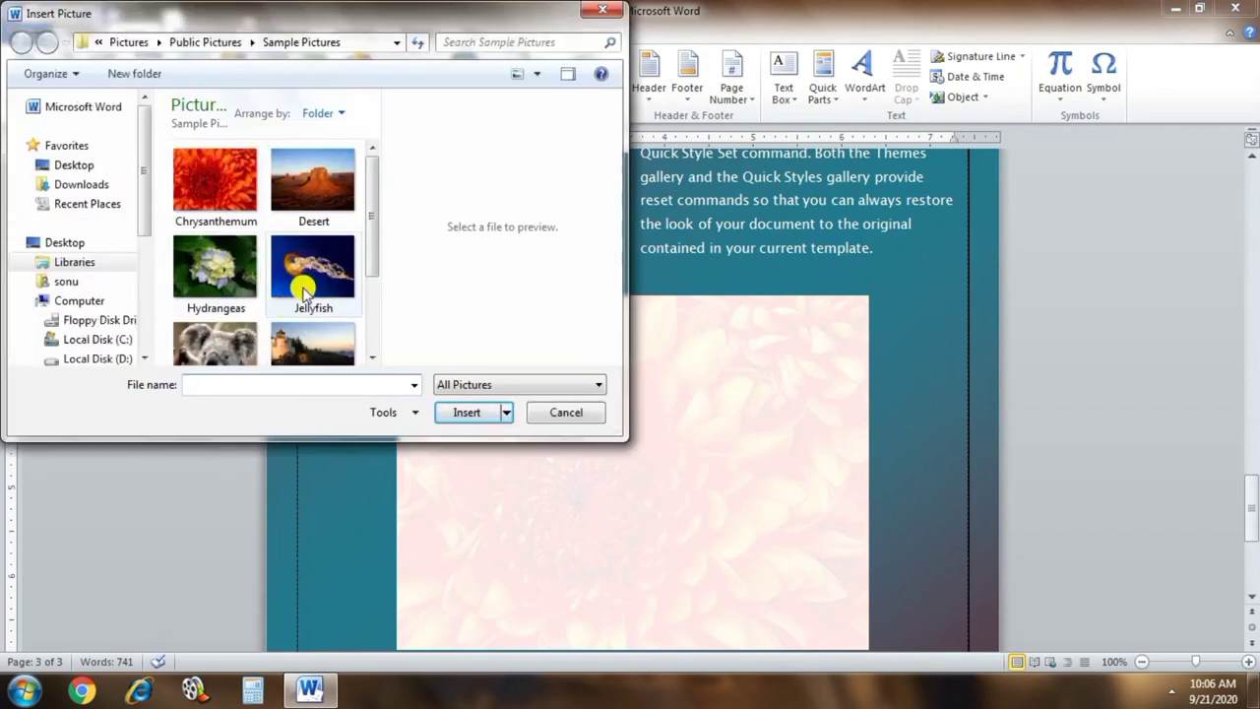
pyautogui.click(303, 282)
pyautogui.click(469, 414)
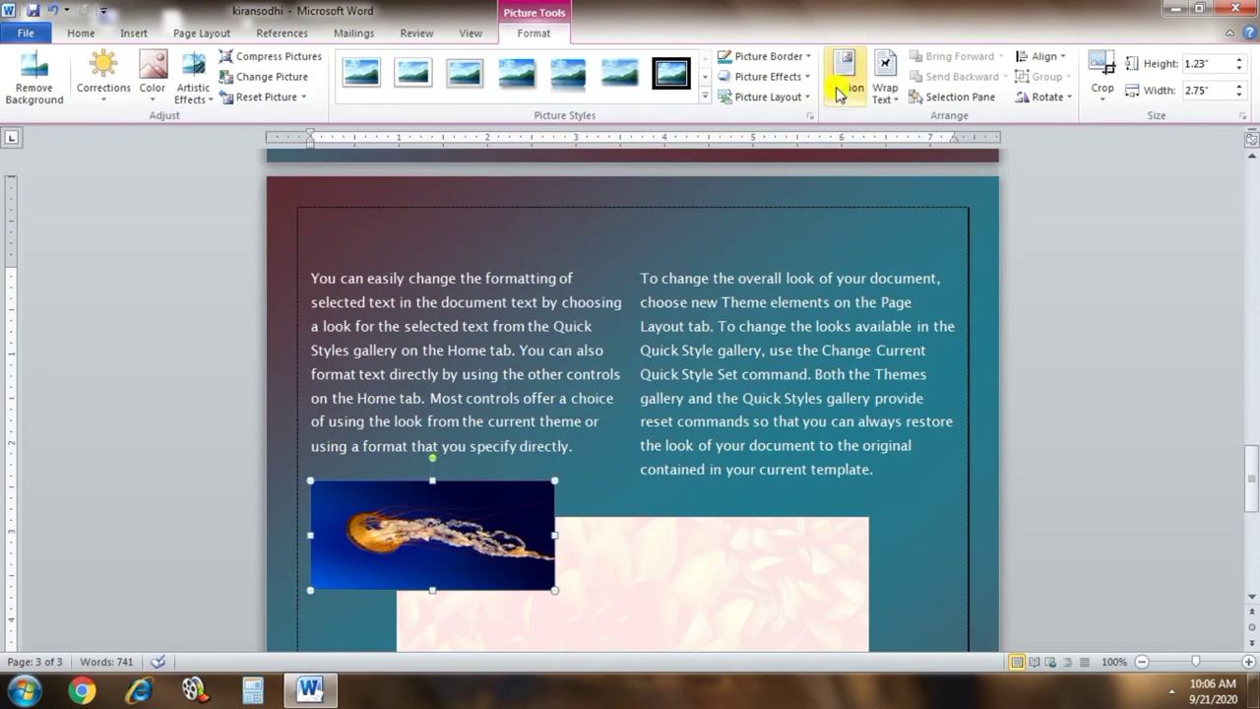
pyautogui.click(839, 93)
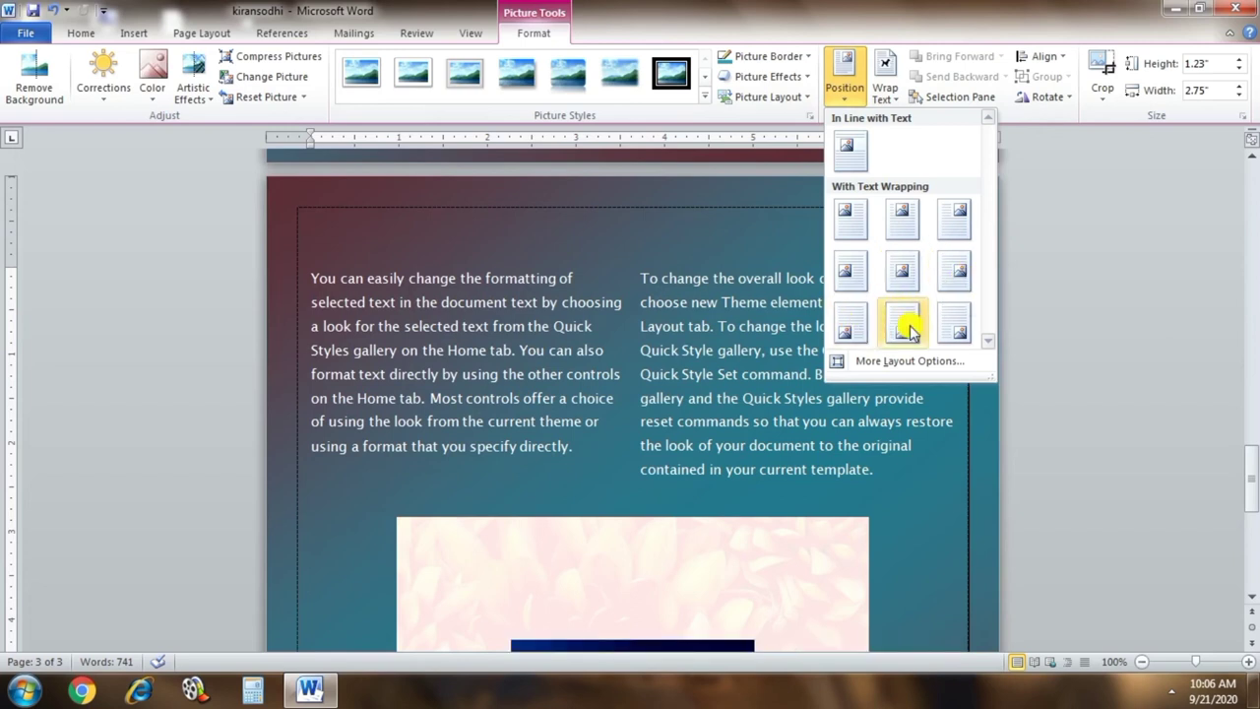
pyautogui.click(902, 218)
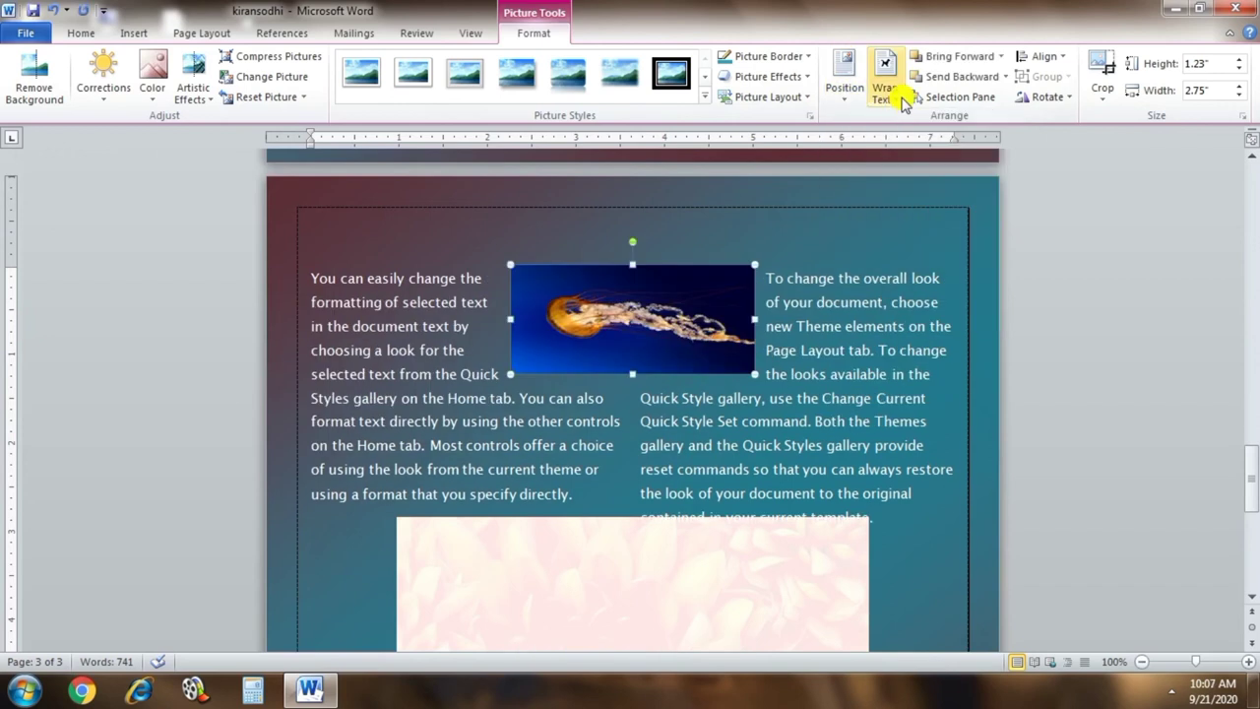
pyautogui.click(885, 79)
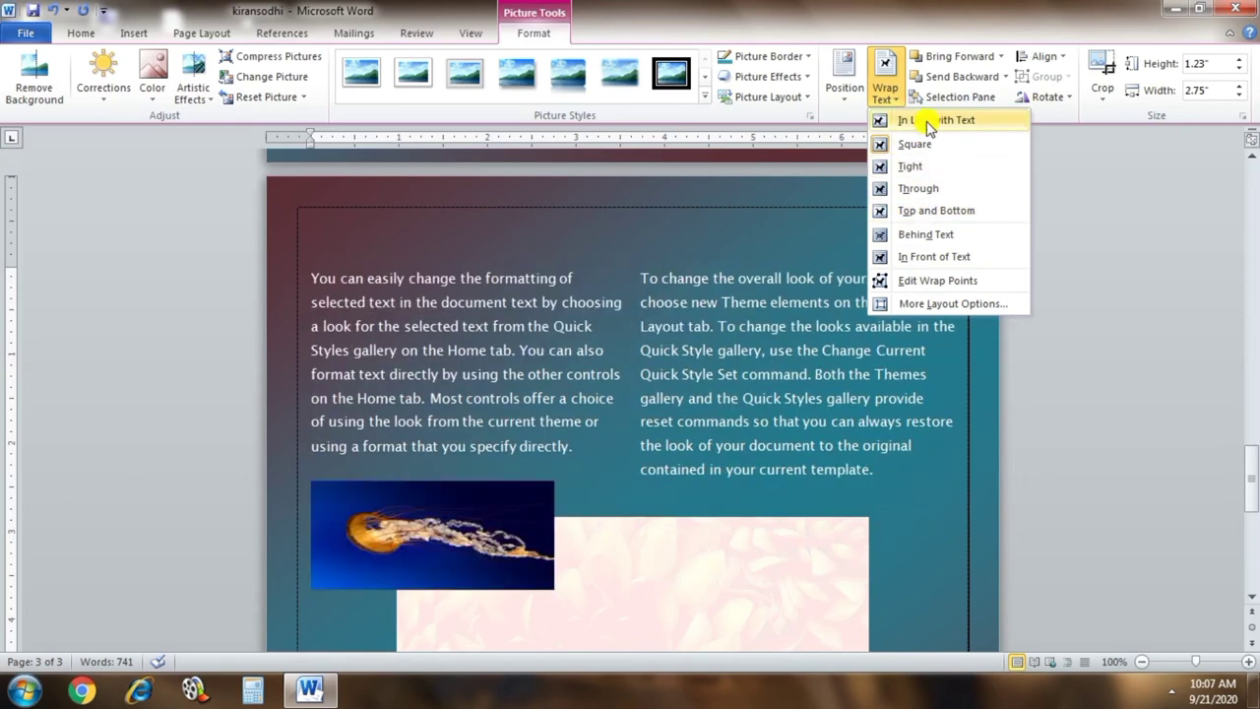
pyautogui.click(686, 228)
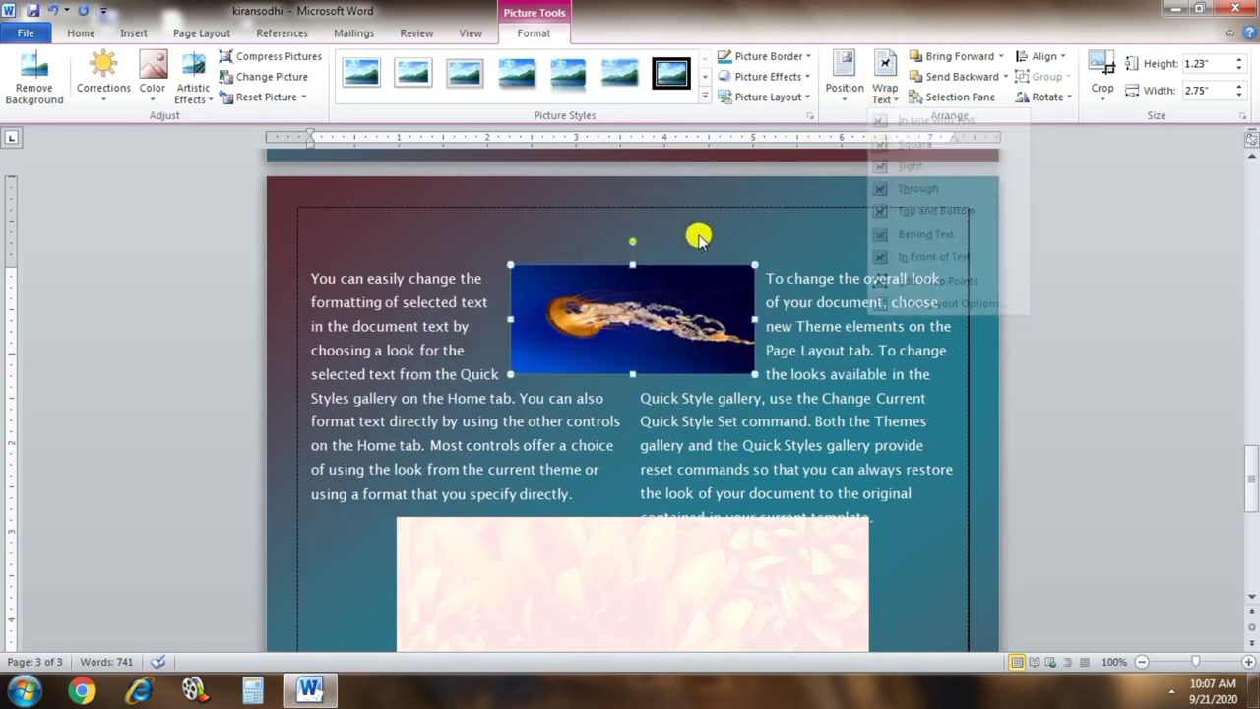
pyautogui.click(1005, 57)
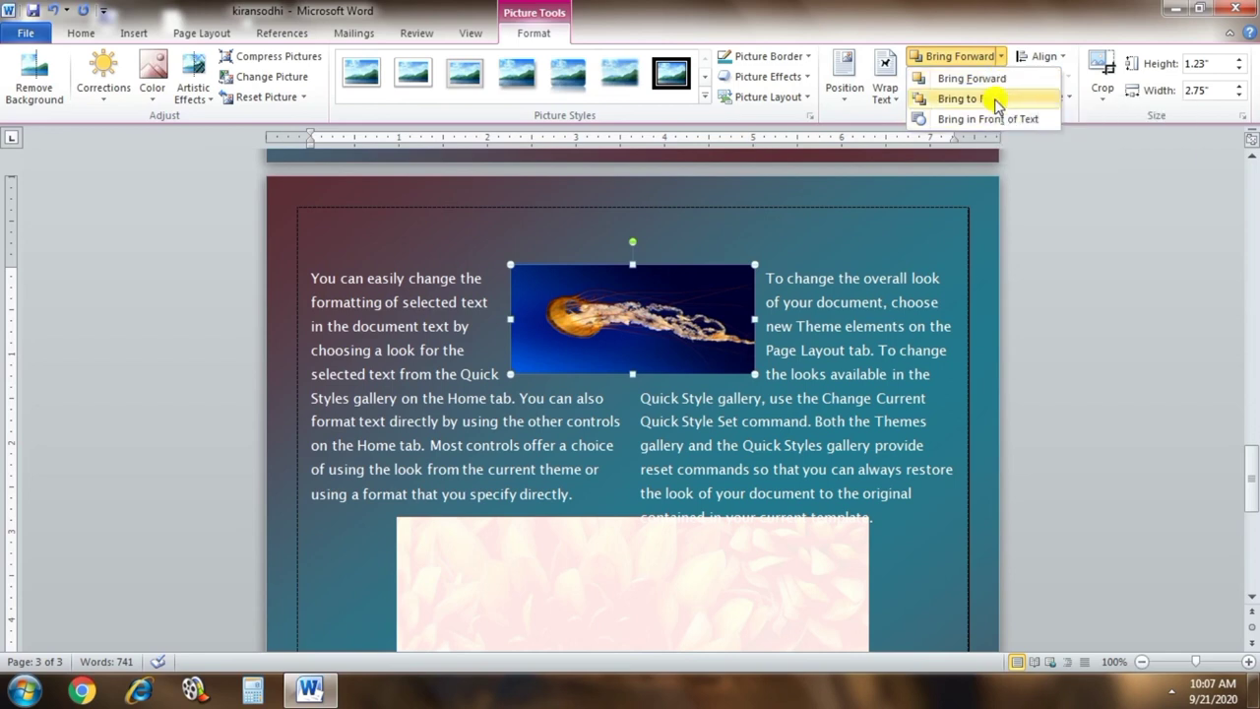
pyautogui.click(1006, 158)
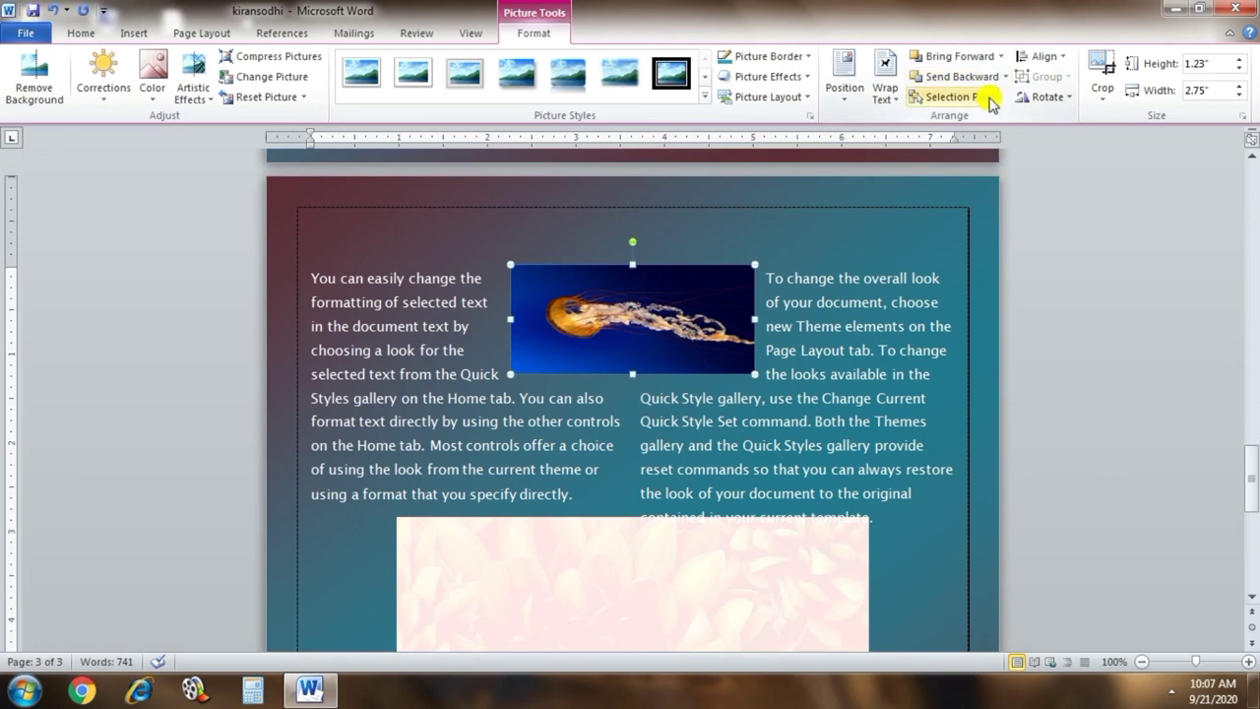
# - Show and widen the Selection and Visibility pane, then hide and reshow Picture 1
pyautogui.click(989, 99)
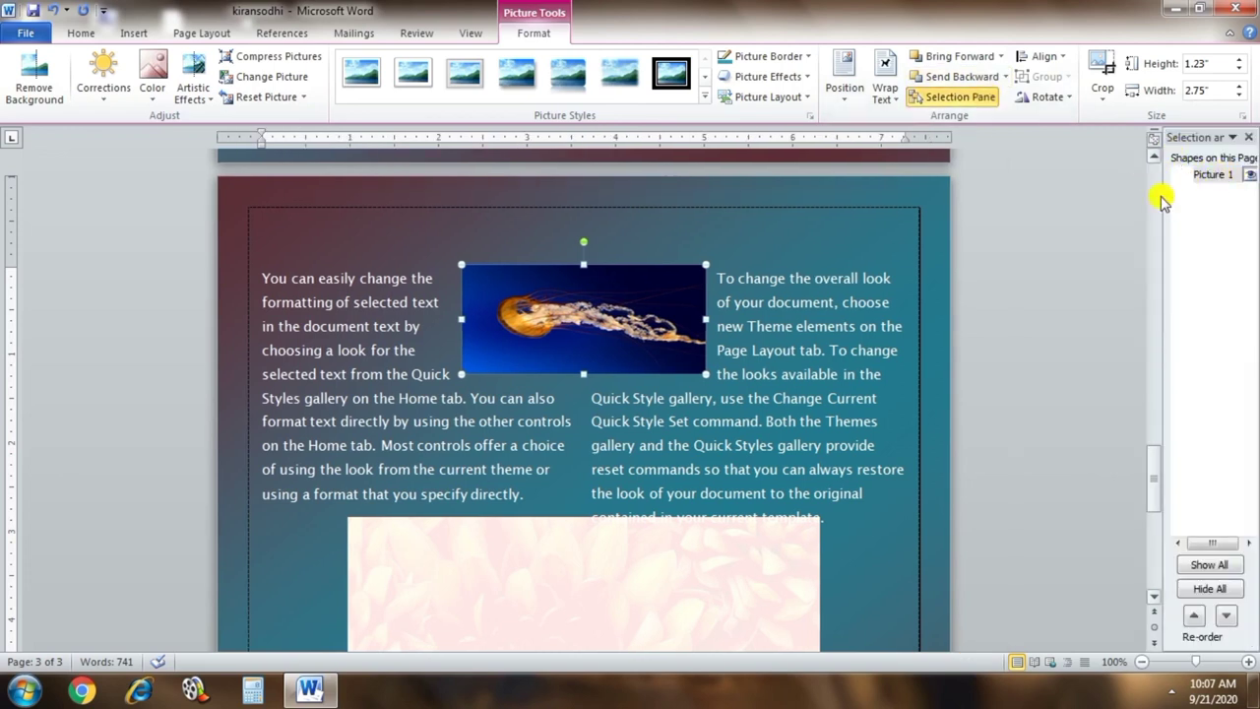
pyautogui.moveTo(1164, 209); pyautogui.dragTo(1064, 207)
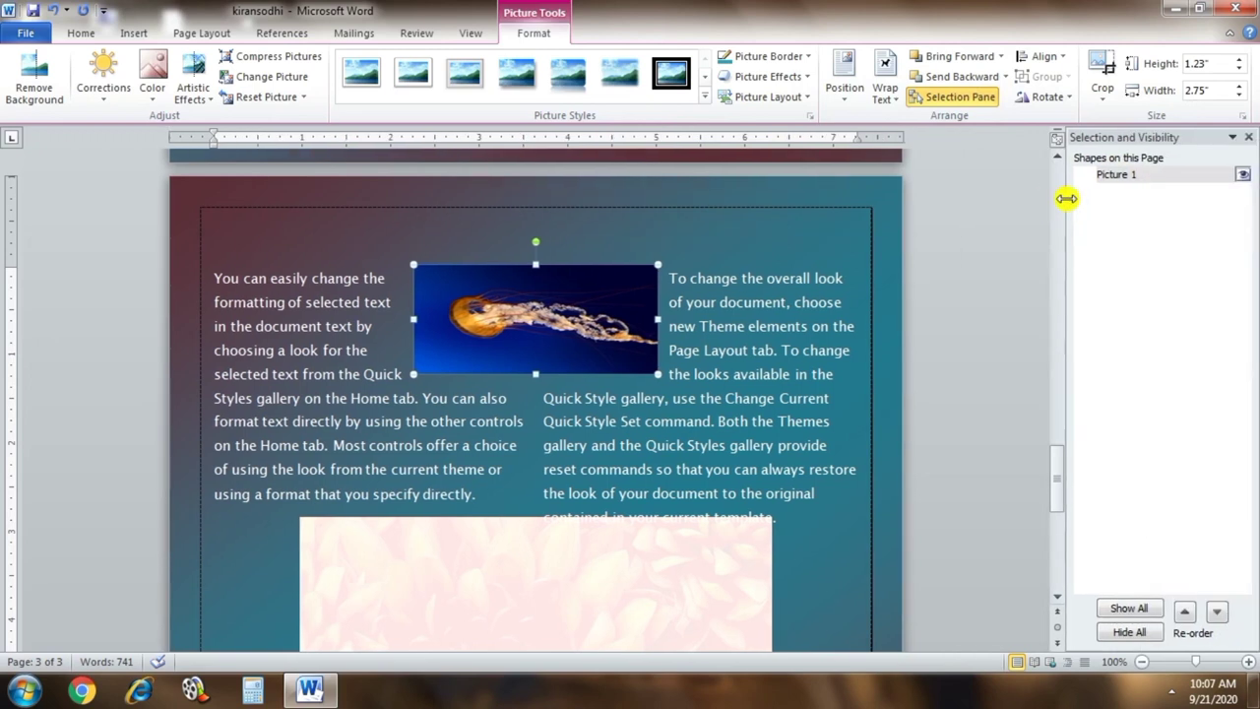
pyautogui.click(1245, 177)
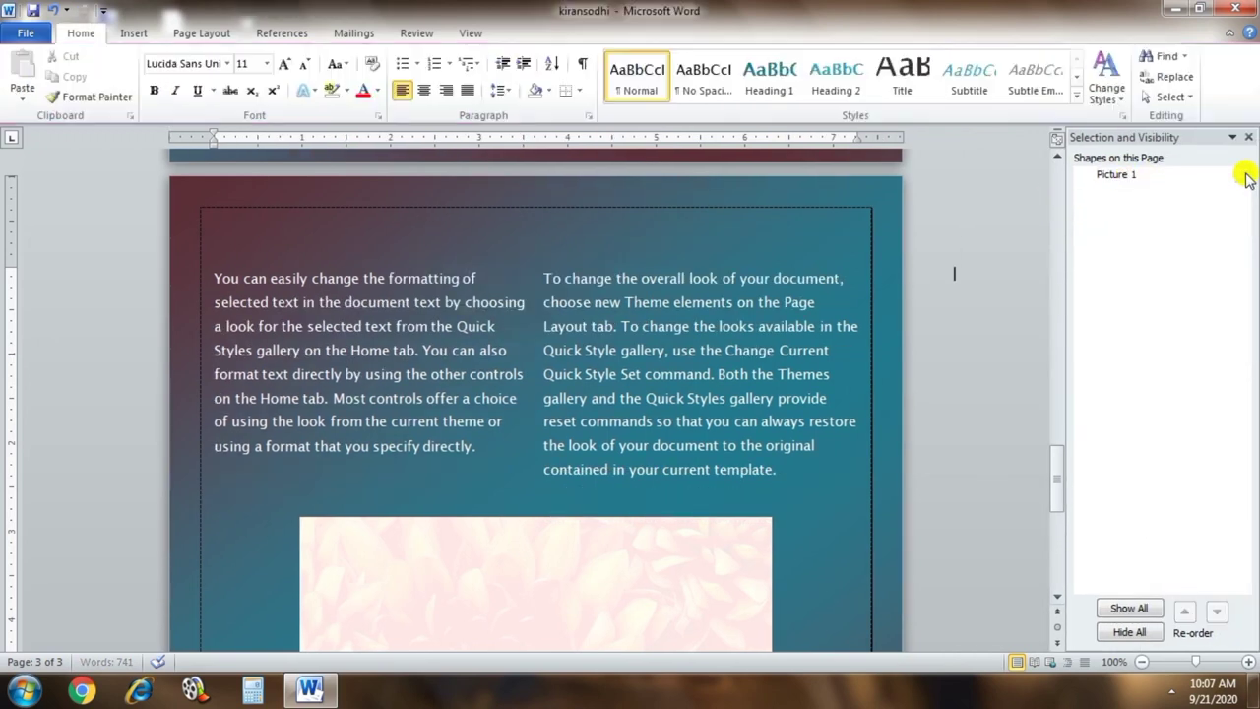
pyautogui.click(1246, 177)
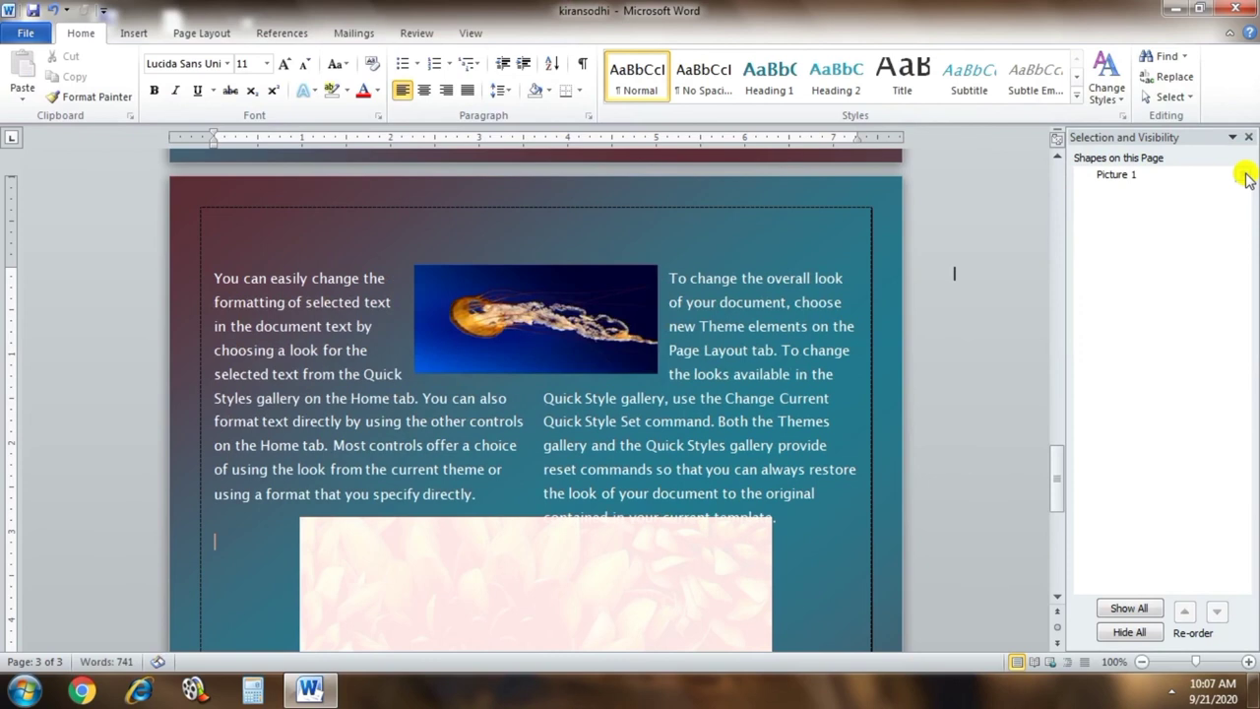
pyautogui.click(222, 32)
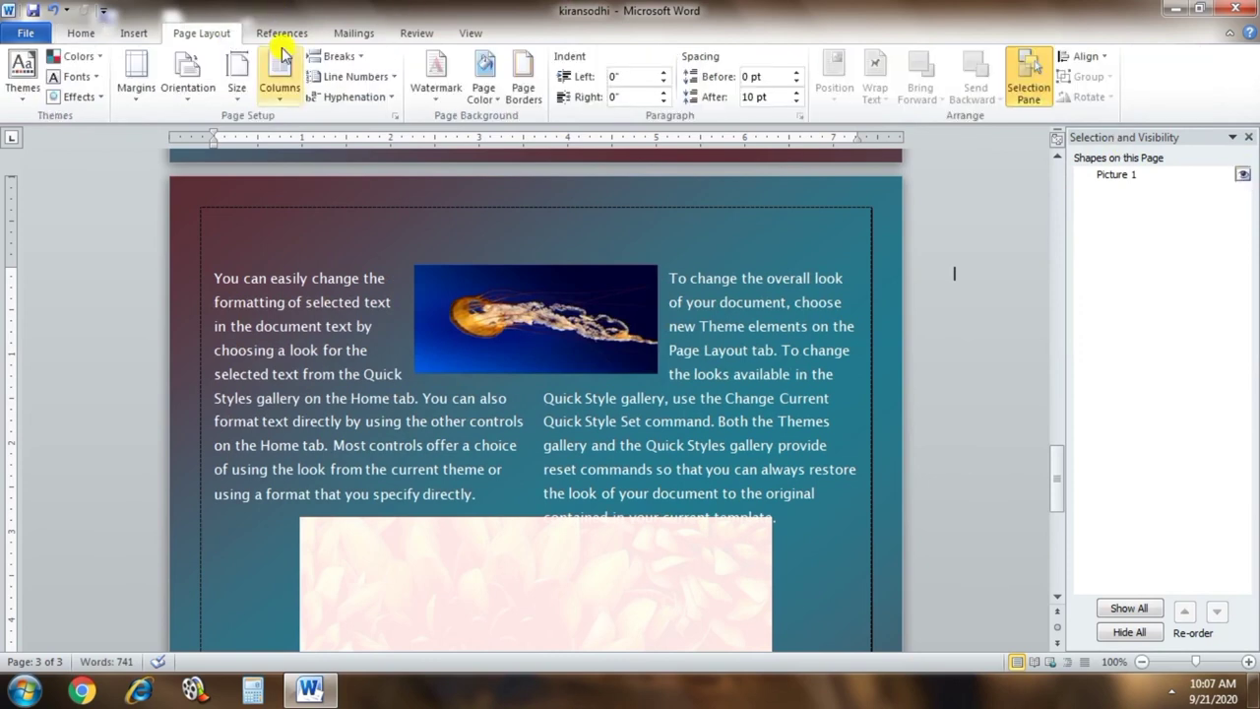
# - Check the Align options without changes, then subscribe to the YouTube channel and open its notification bell
pyautogui.click(1103, 61)
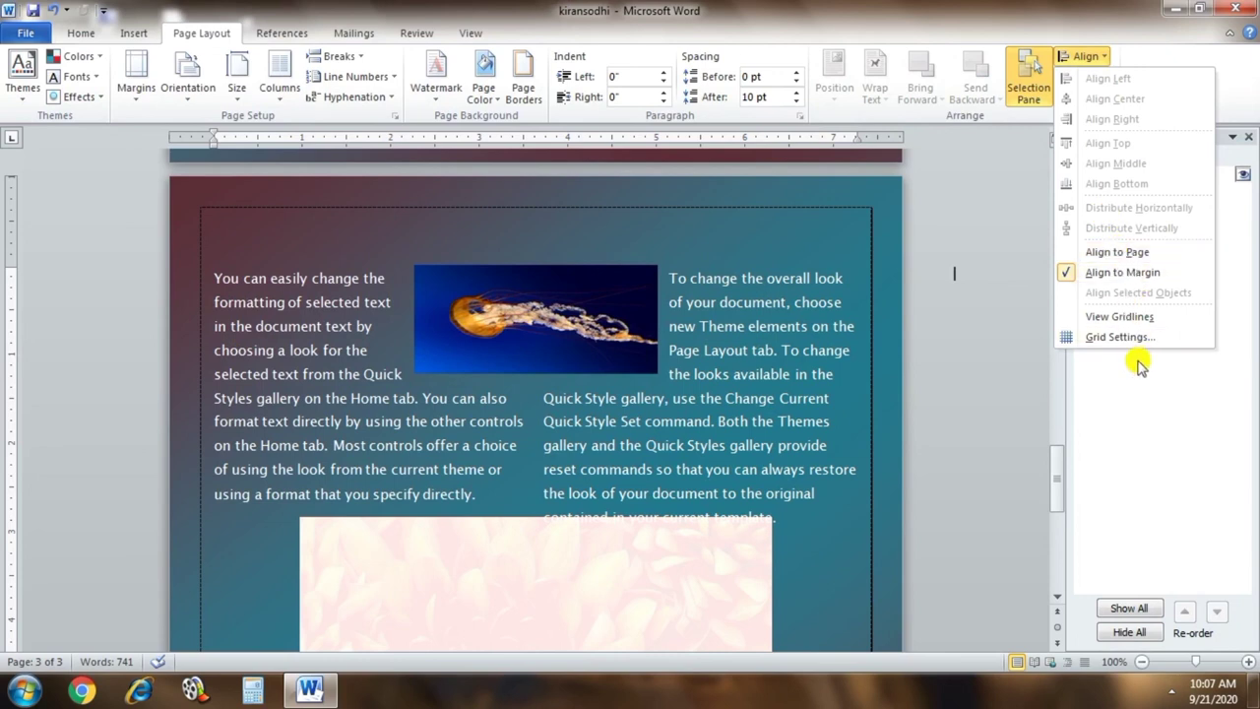
pyautogui.click(738, 425)
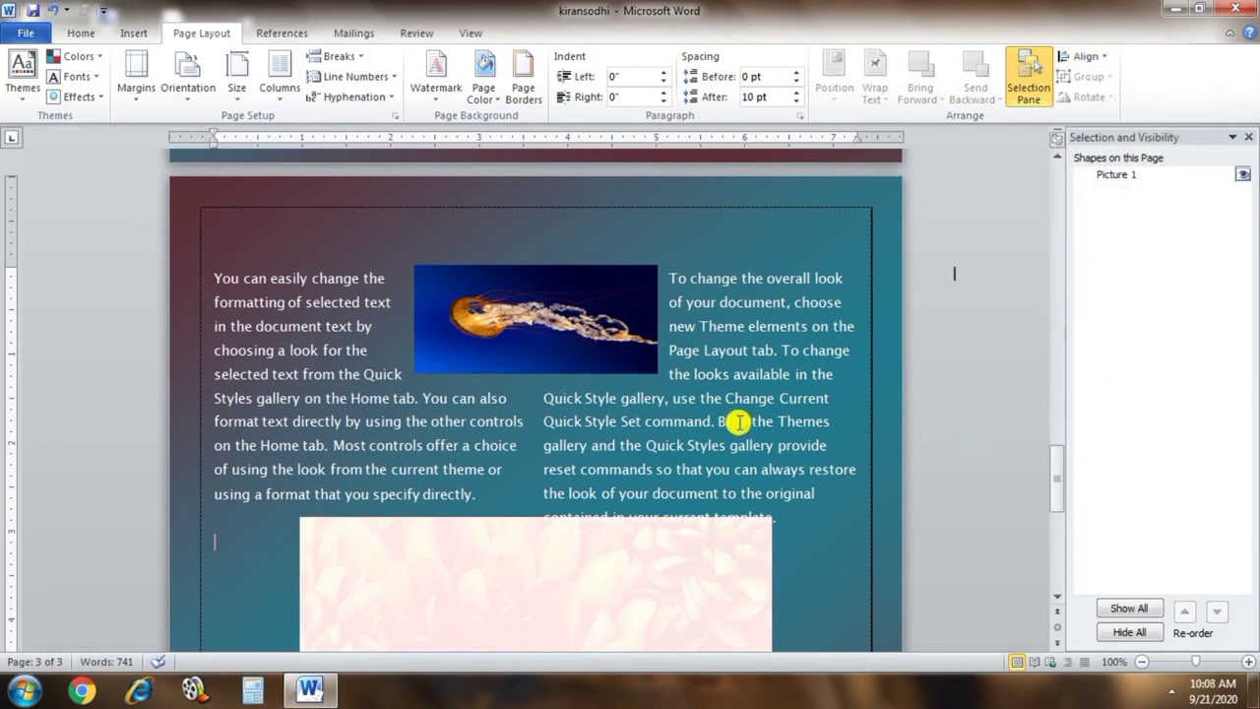
pyautogui.click(1100, 61)
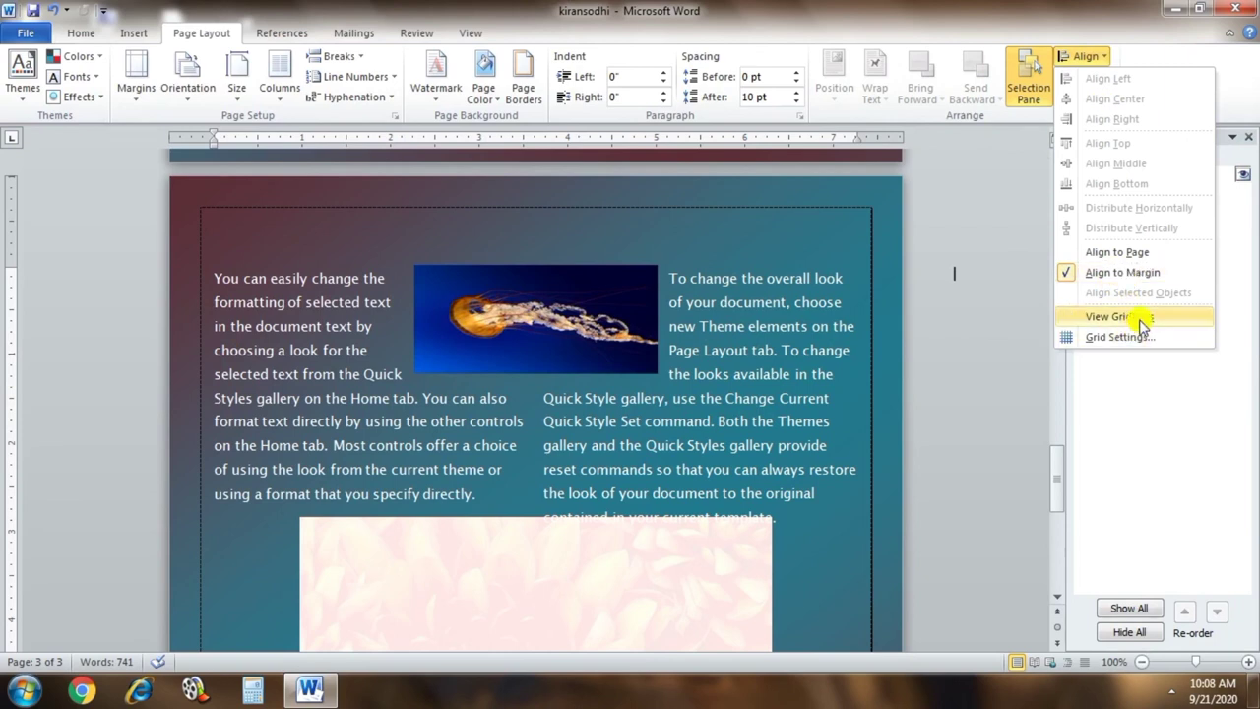
pyautogui.click(945, 383)
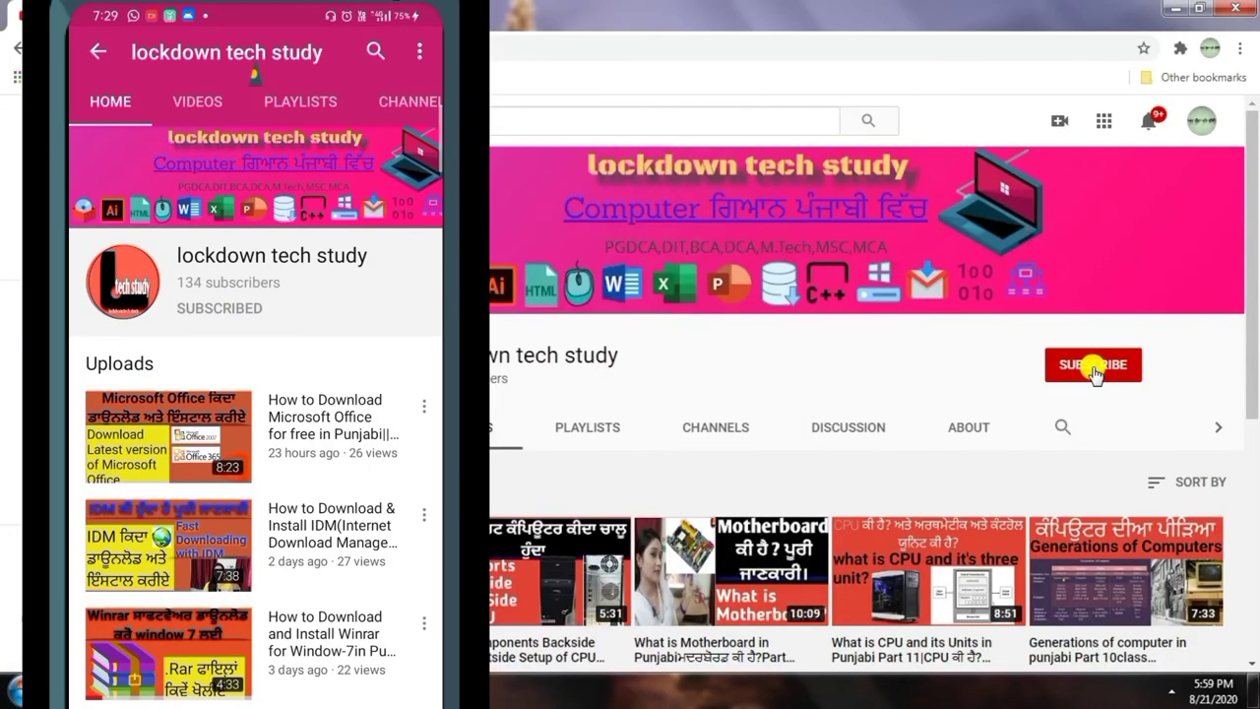
pyautogui.click(1095, 366)
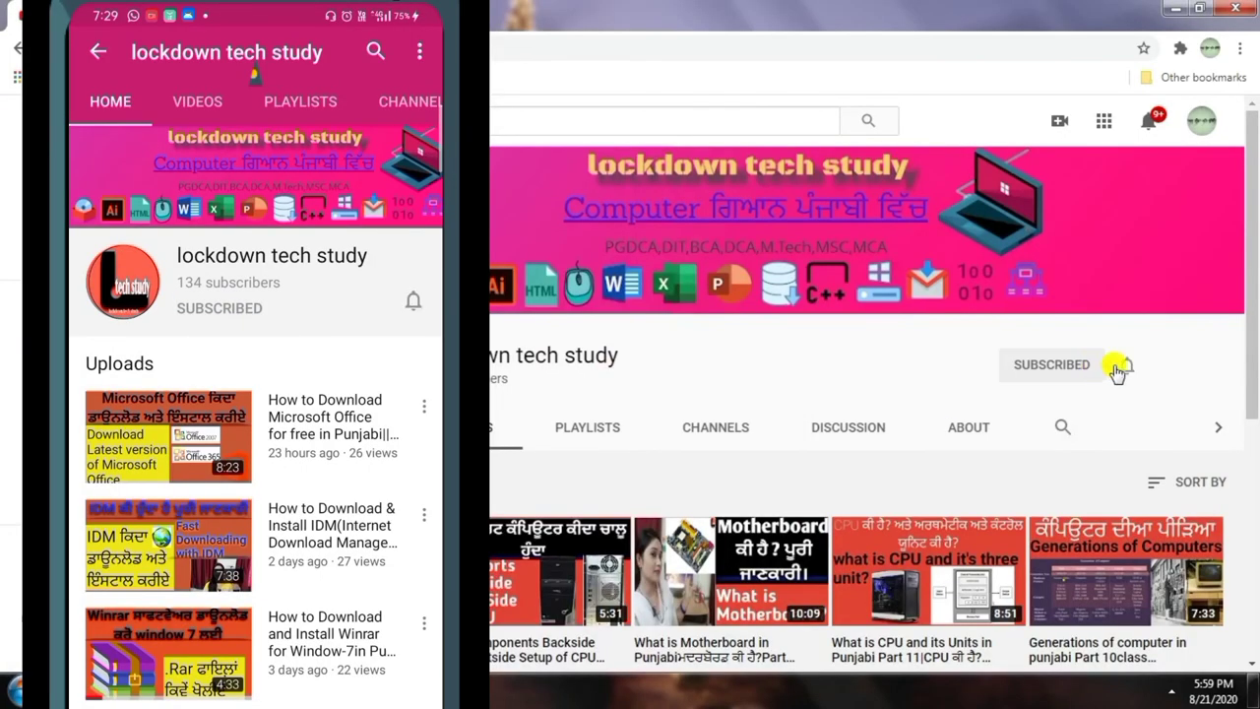
pyautogui.click(1126, 368)
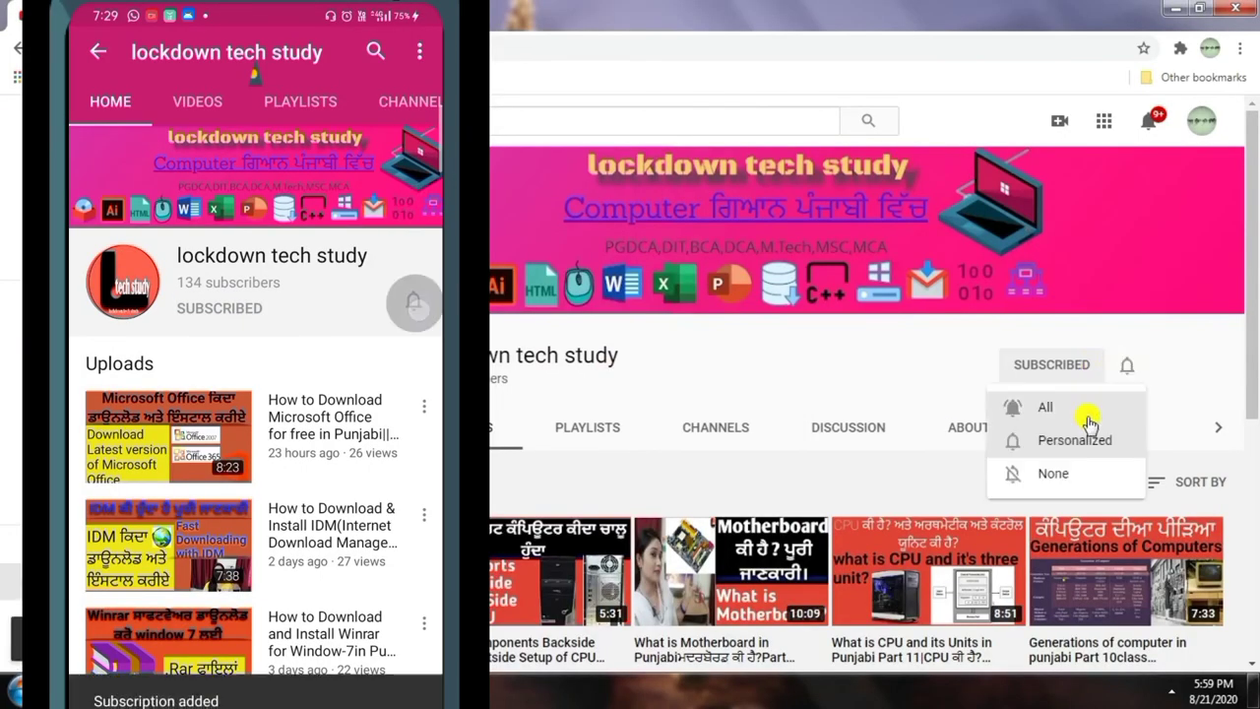